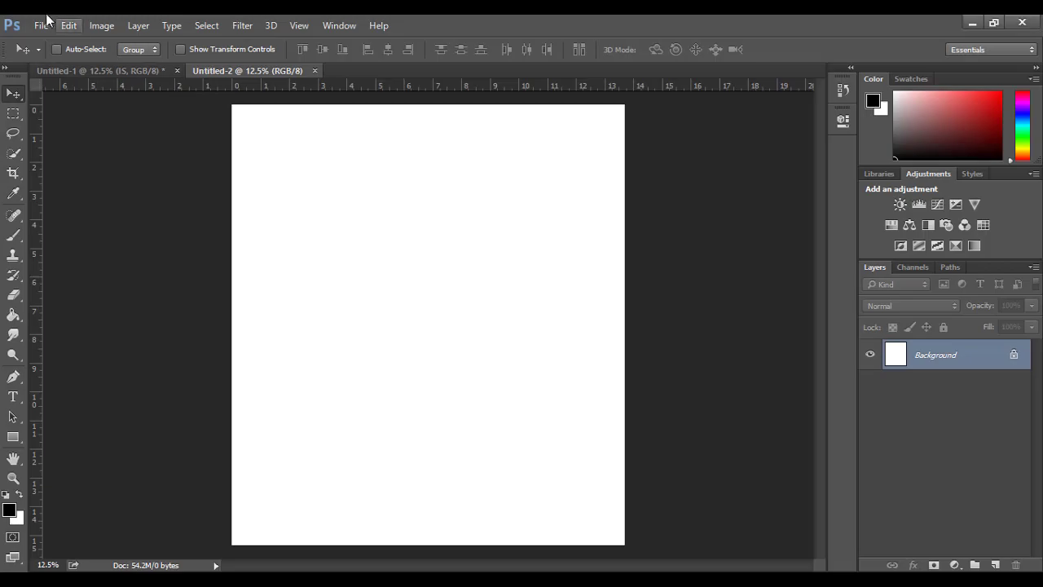
# Open the photo IMG_2386.JPG from the Pictures folder
pyautogui.click(41, 26)
pyautogui.click(49, 56)
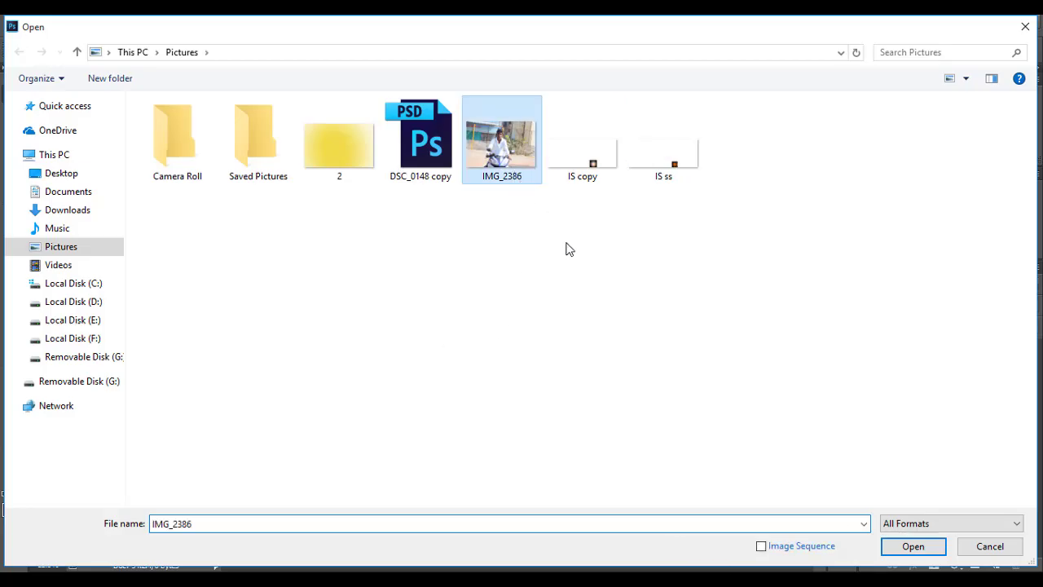
pyautogui.click(912, 546)
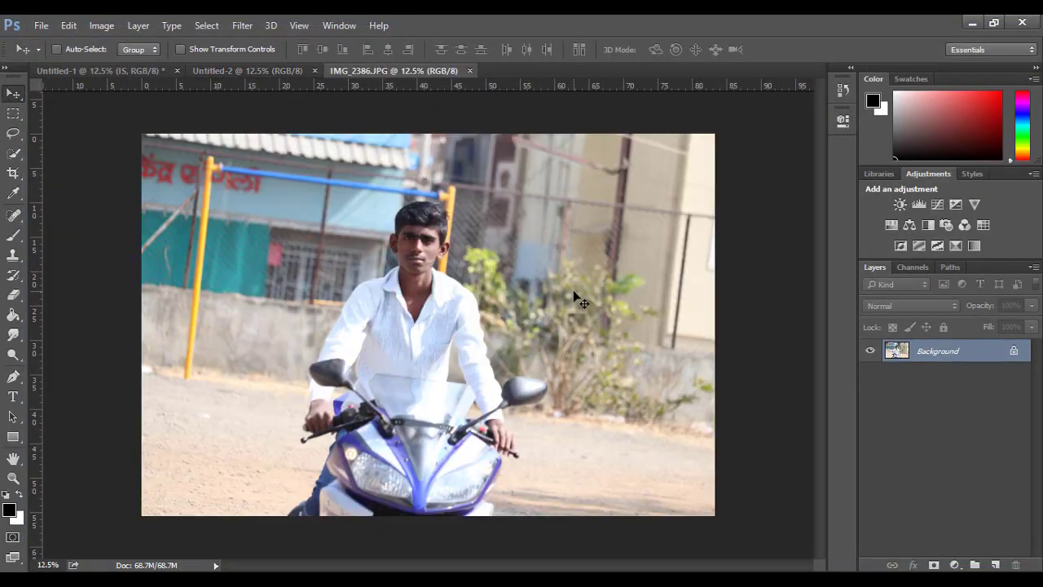
# Quick-select the rider's head, body, leg and the bike's lower right edge
pyautogui.click(13, 153)
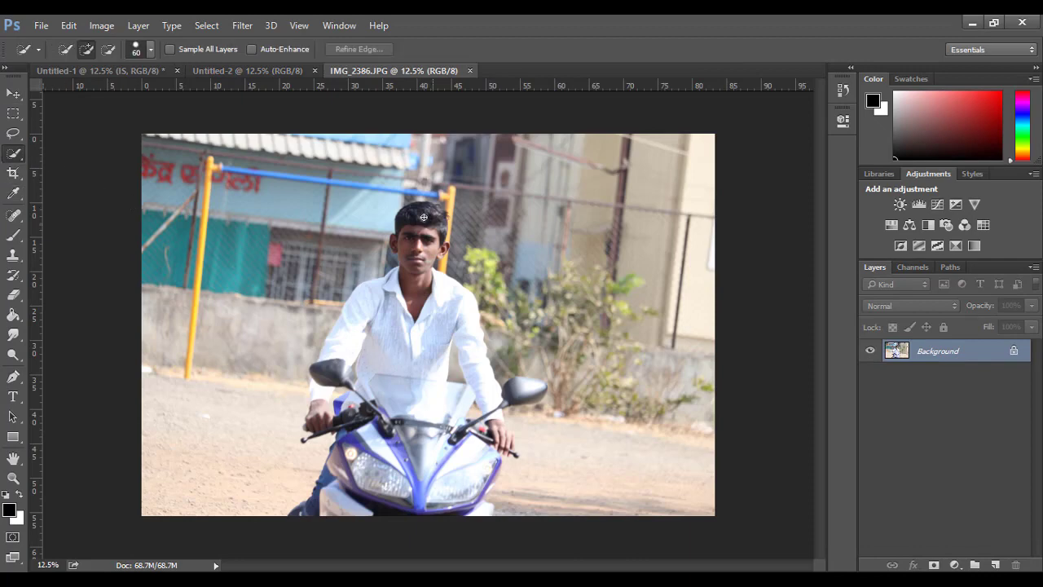
pyautogui.moveTo(424, 217)
pyautogui.mouseDown()
pyautogui.moveTo(403, 318)
pyautogui.moveTo(318, 414)
pyautogui.moveTo(395, 431)
pyautogui.moveTo(416, 489)
pyautogui.moveTo(471, 503)
pyautogui.moveTo(513, 400)
pyautogui.moveTo(530, 391)
pyautogui.mouseUp()
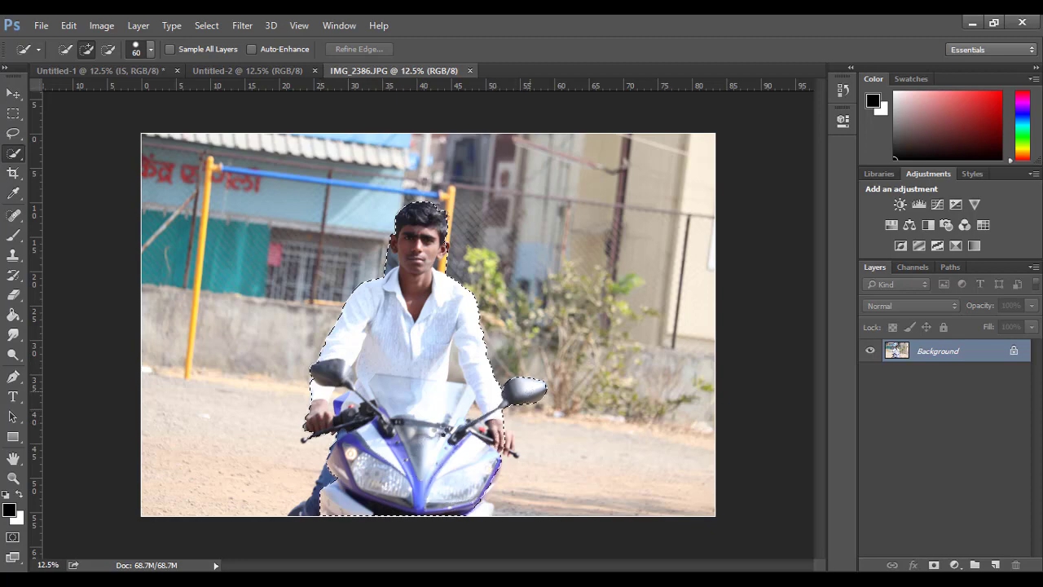
pyautogui.moveTo(320, 434); pyautogui.dragTo(312, 508)
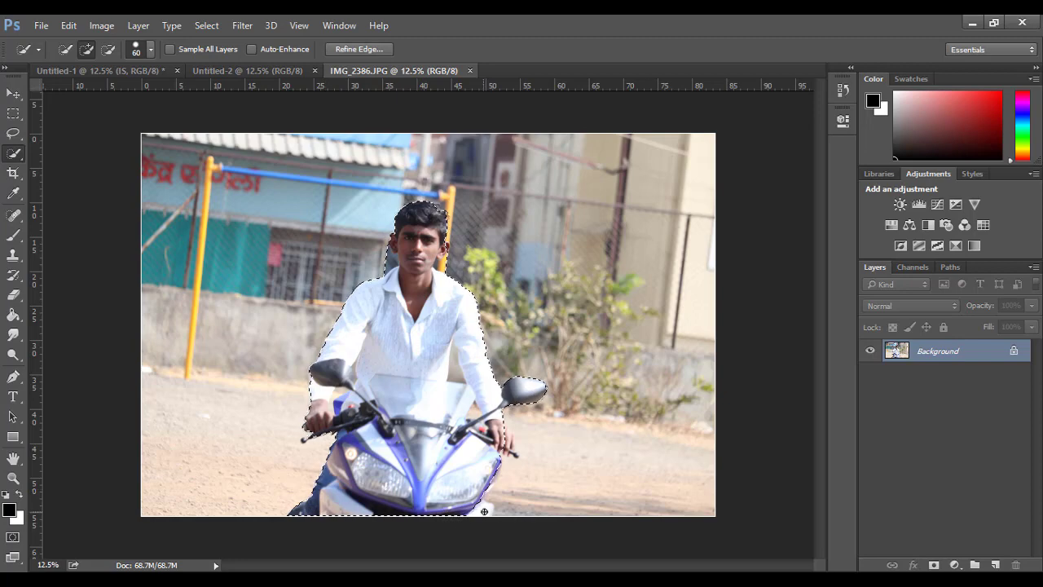
pyautogui.moveTo(447, 518); pyautogui.dragTo(468, 514)
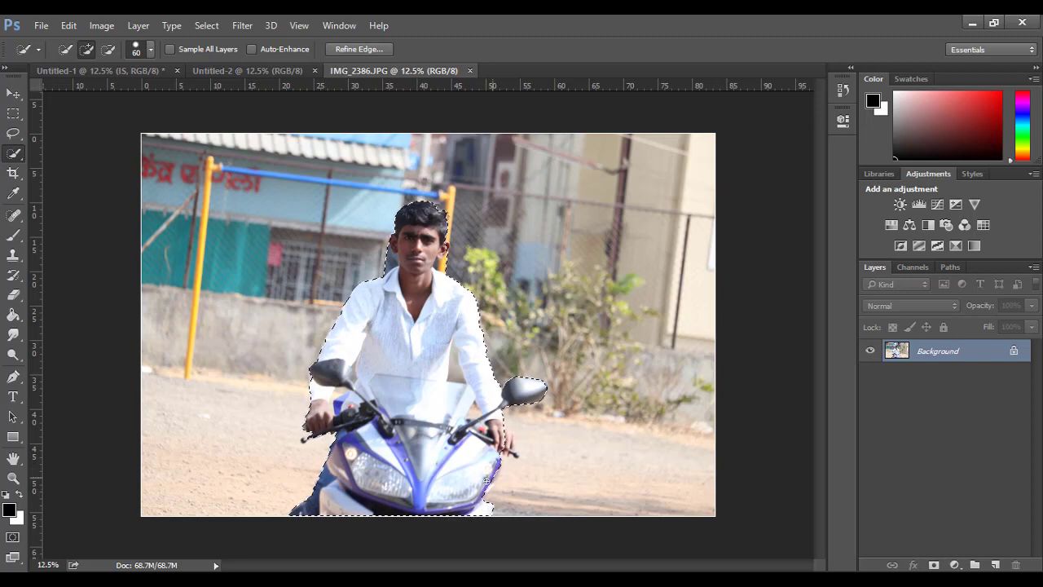
# Zoom to 25% and add the rider's right hand to the selection
pyautogui.hotkey('ctrl', '+')
pyautogui.scroll(-2, 440, 431)
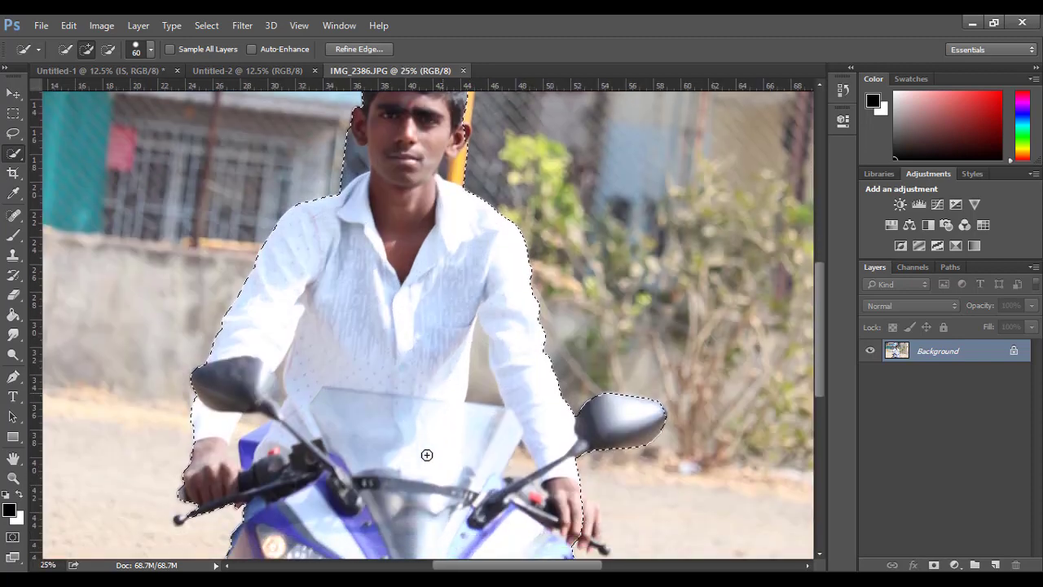
pyautogui.scroll(-2, 426, 453)
pyautogui.scroll(-2, 530, 464)
pyautogui.scroll(-2, 576, 473)
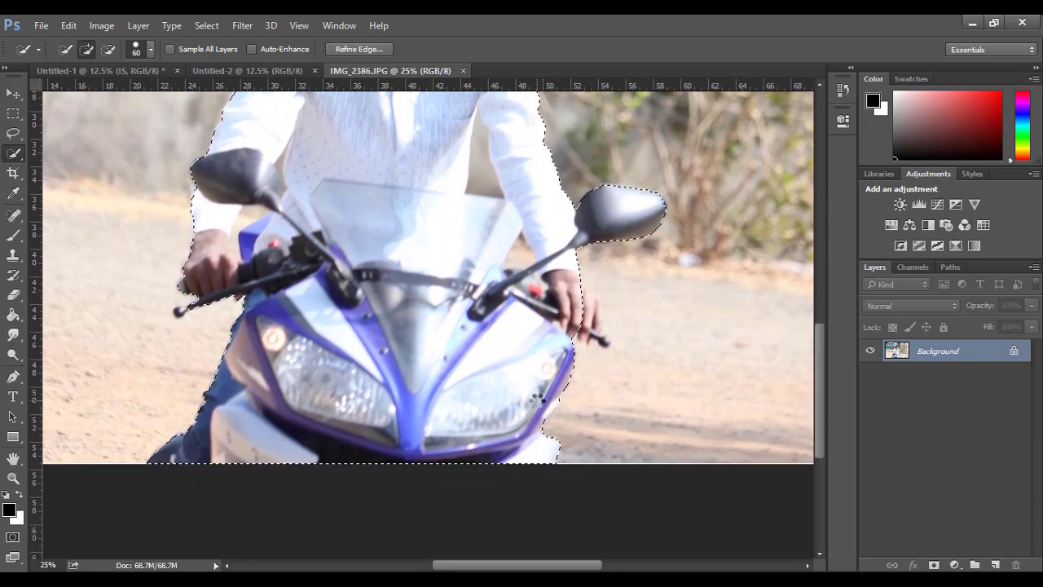
pyautogui.scroll(1, 541, 399)
pyautogui.moveTo(594, 336); pyautogui.dragTo(605, 367)
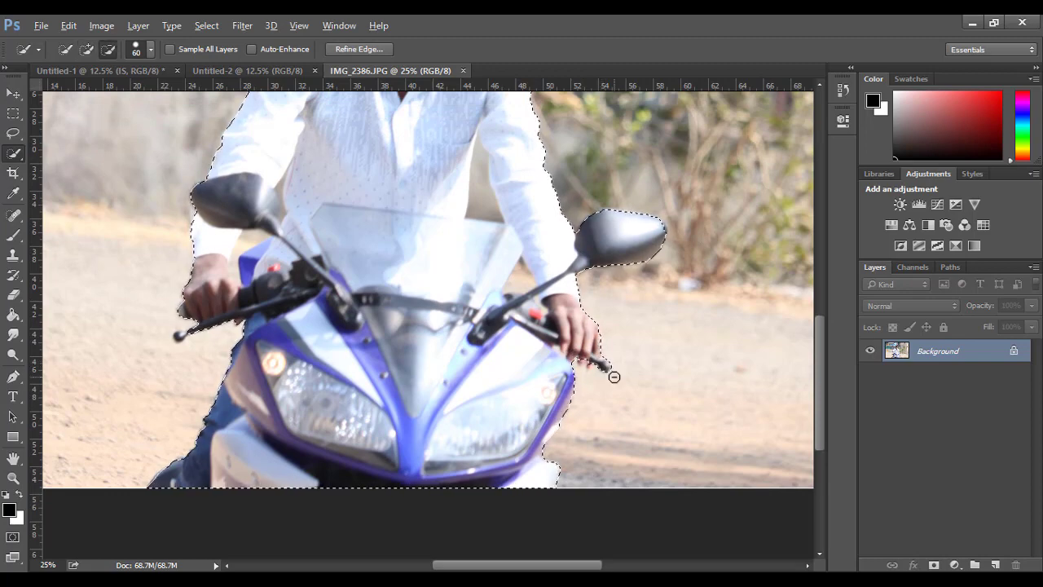
pyautogui.press('alt')
pyautogui.scroll(5, 473, 333)
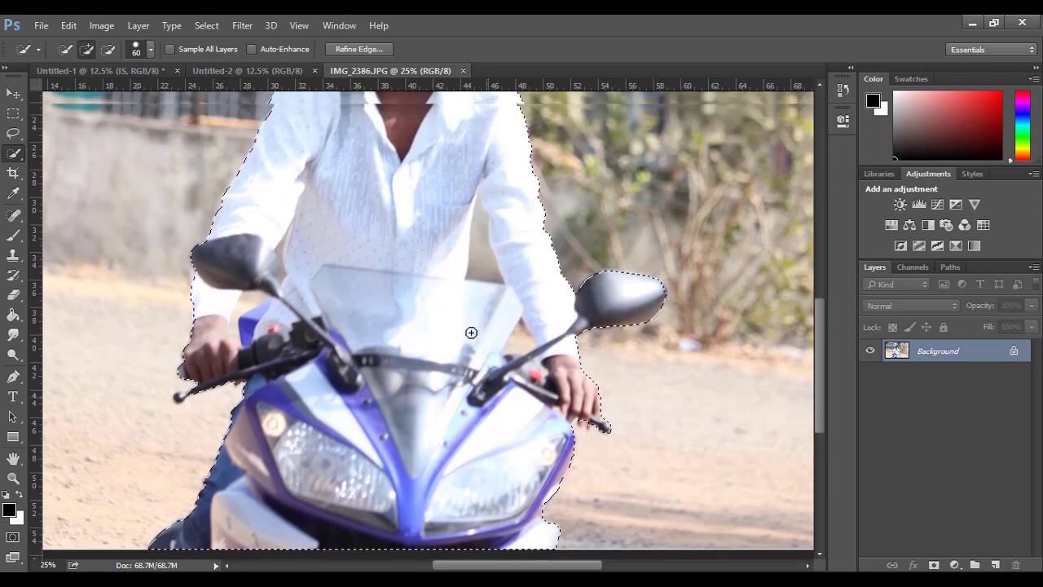
pyautogui.scroll(3, 448, 320)
pyautogui.scroll(3, 435, 314)
# Subtract the background left of the rider's face from the selection
pyautogui.scroll(2, 431, 313)
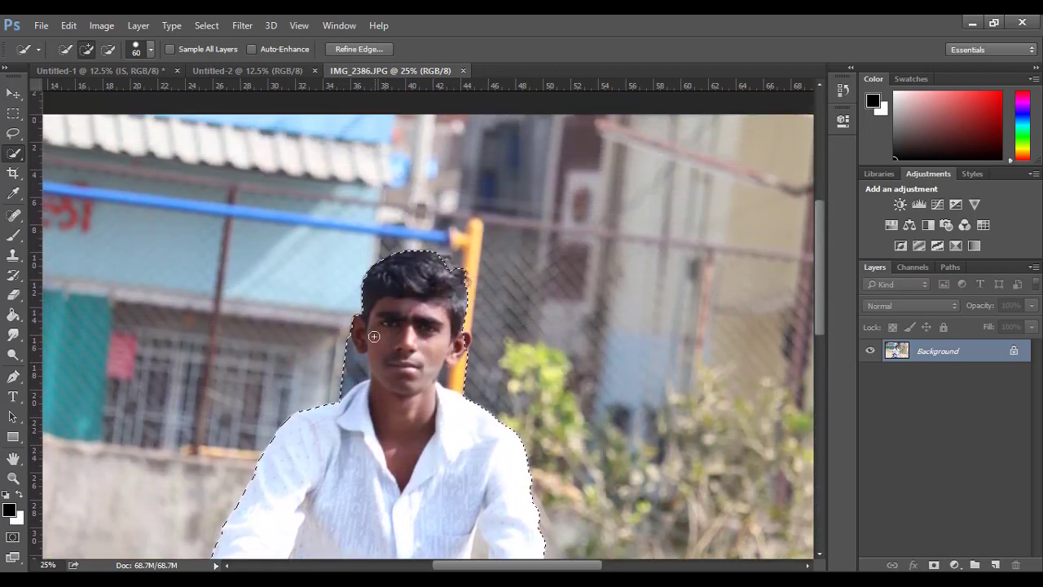
pyautogui.press('alt')
pyautogui.moveTo(354, 351); pyautogui.dragTo(339, 342)
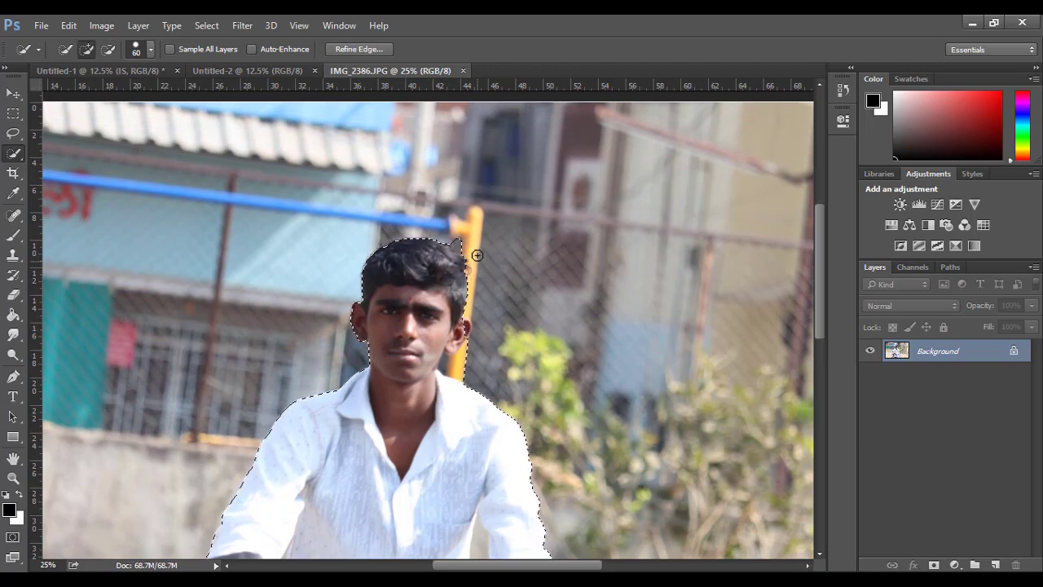
pyautogui.press('alt')
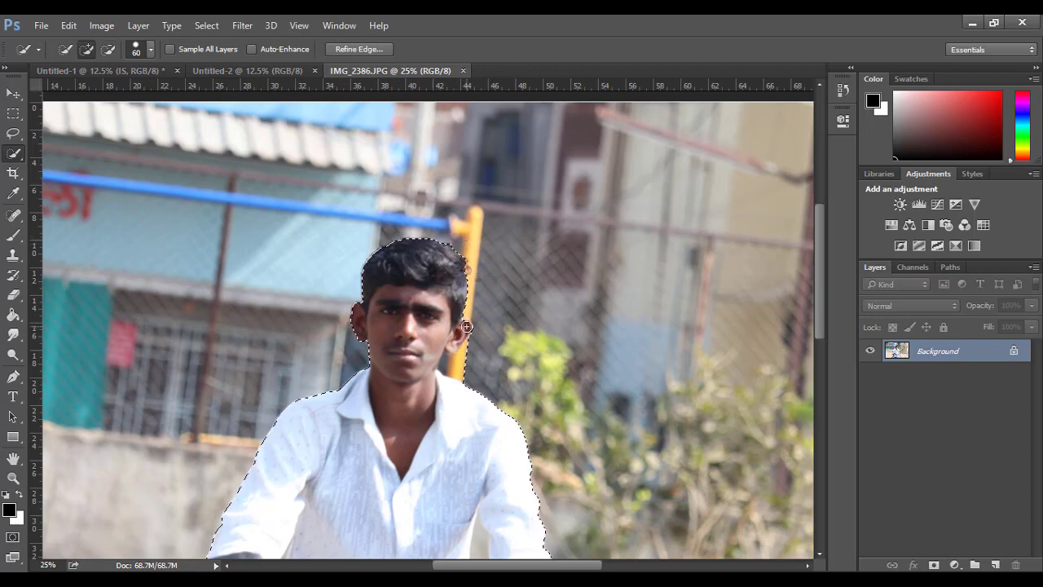
# Subtract the yellow pole below the rider's ear, then zoom back out
pyautogui.press('alt')
pyautogui.moveTo(447, 369); pyautogui.dragTo(461, 370)
pyautogui.press('alt')
pyautogui.press('alt')
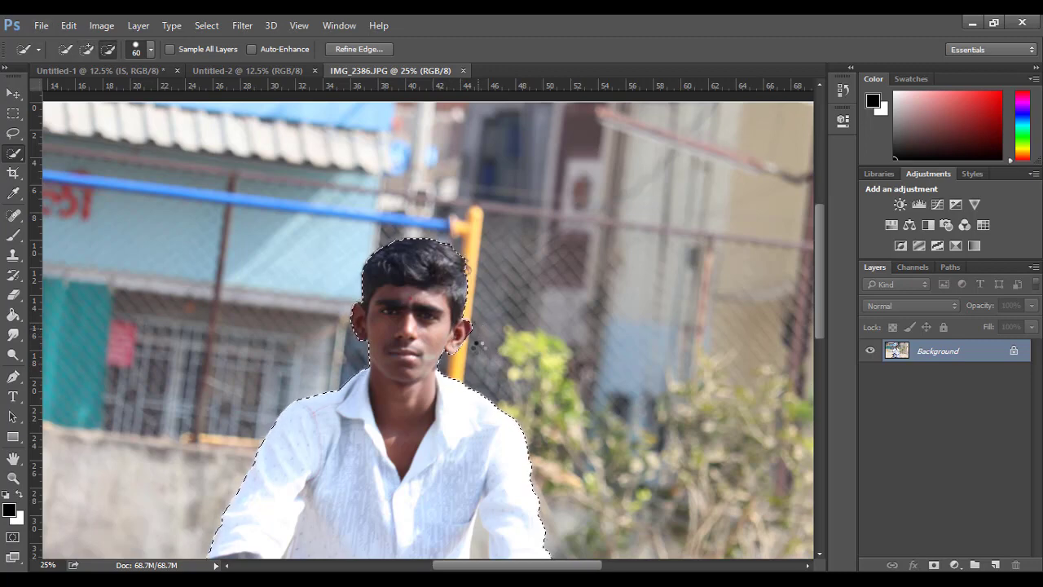
pyautogui.scroll(-1, 432, 332)
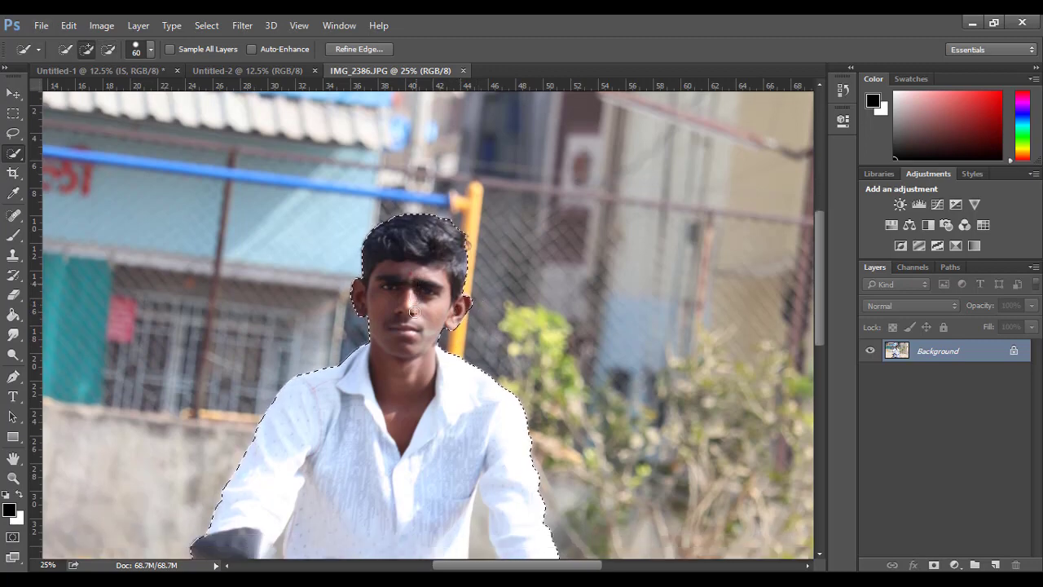
pyautogui.scroll(-1, 431, 333)
pyautogui.scroll(-1, 423, 326)
pyautogui.scroll(1, 413, 312)
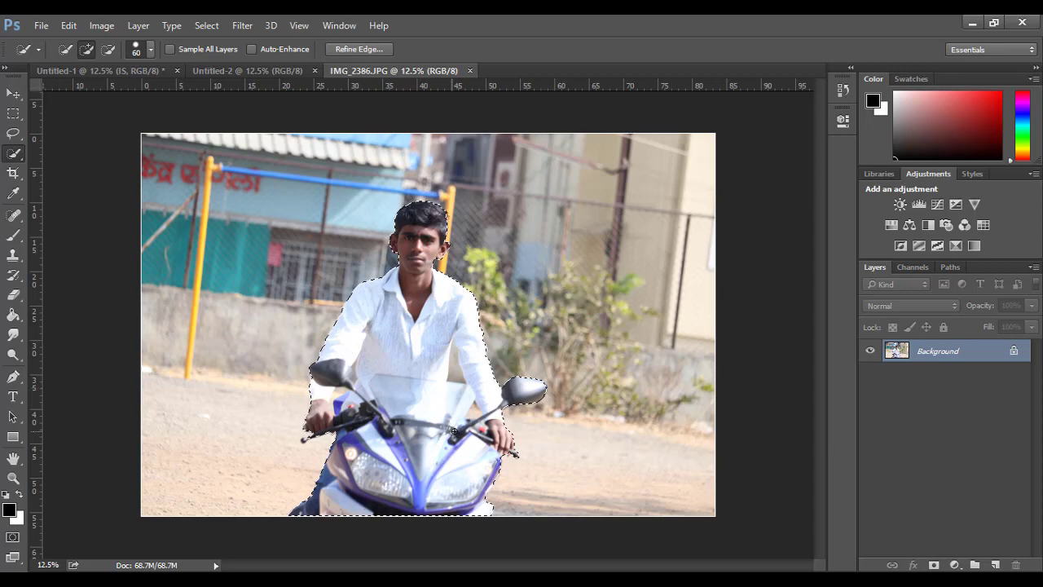
# Feather the rider selection by 2 pixels
pyautogui.rightClick(425, 355)
pyautogui.click(489, 73)
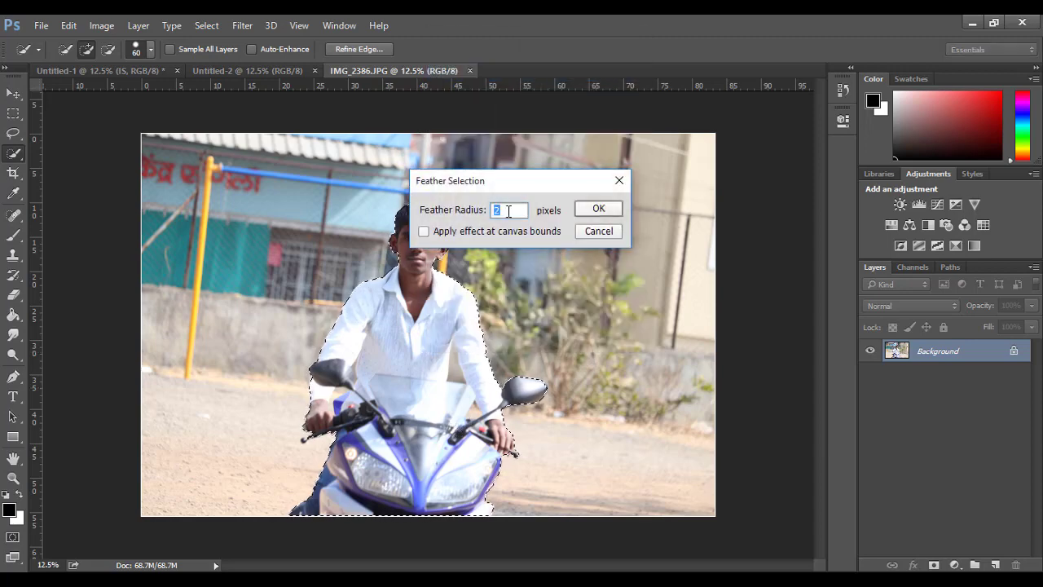
pyautogui.click(592, 210)
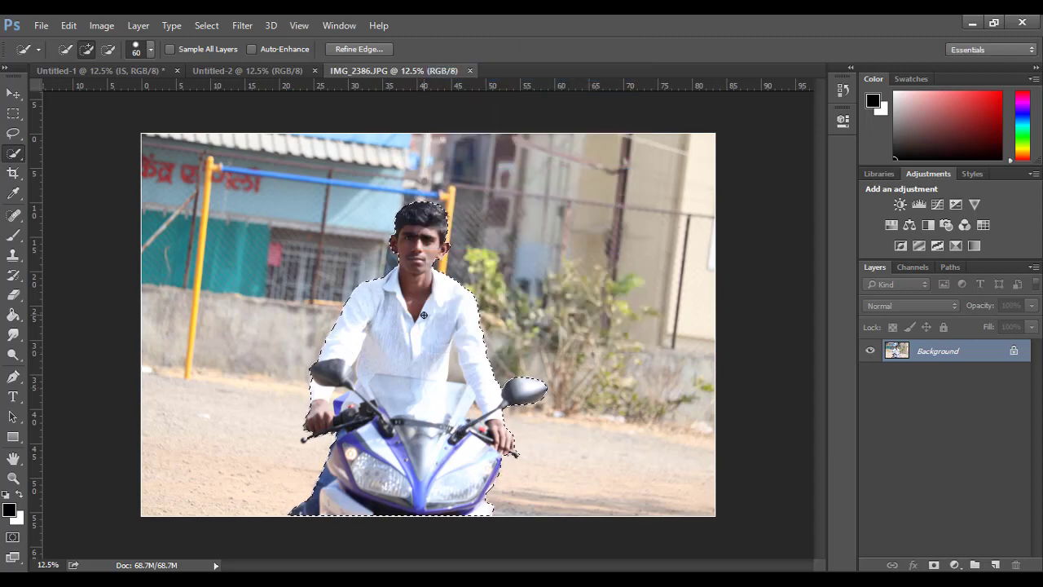
# Copy and paste the rider onto a new Layer 1 and hide the Background layer
pyautogui.click(92, 28)
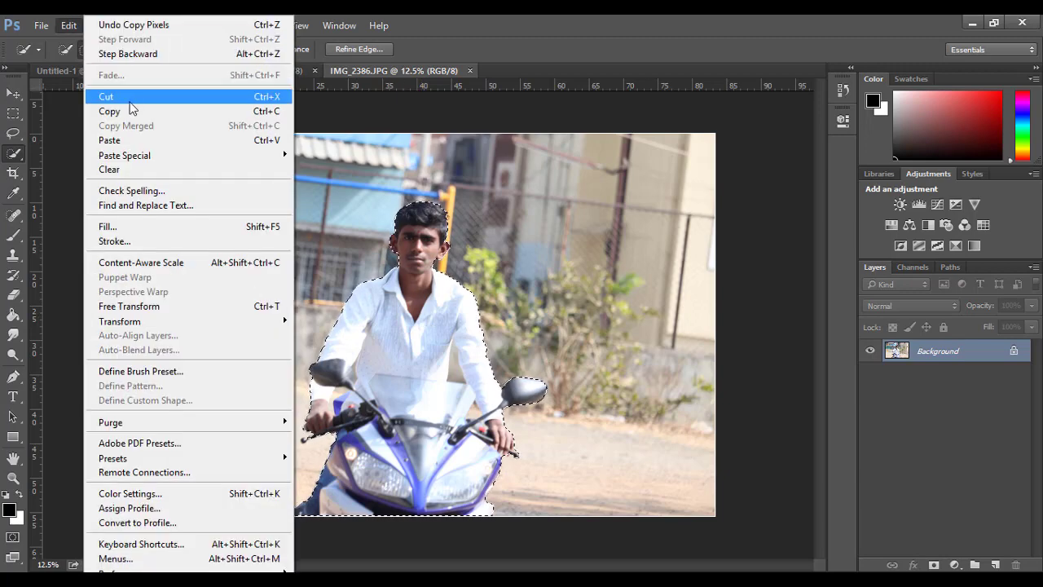
pyautogui.click(130, 112)
pyautogui.click(98, 25)
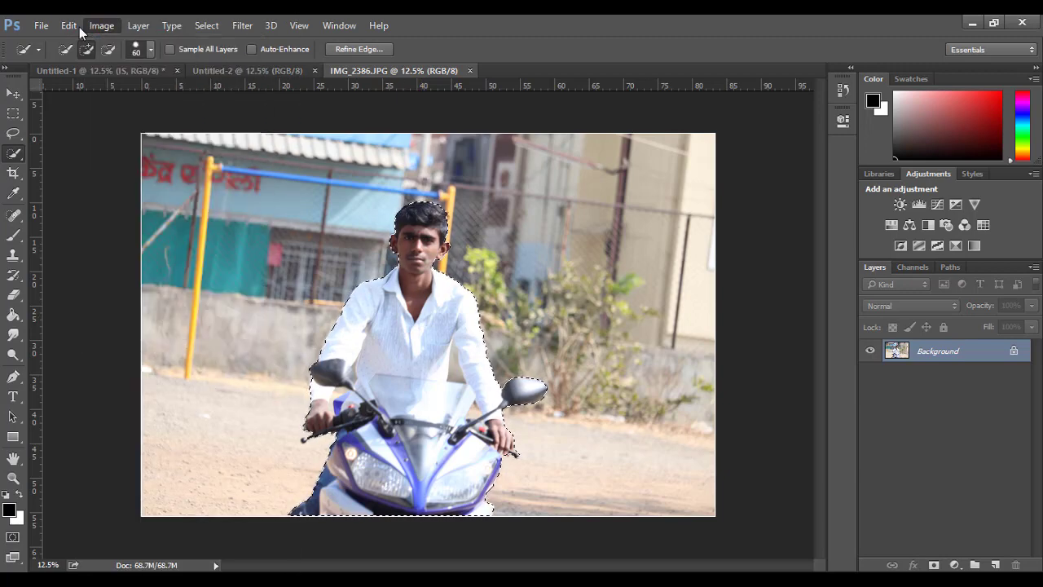
pyautogui.click(68, 26)
pyautogui.click(130, 140)
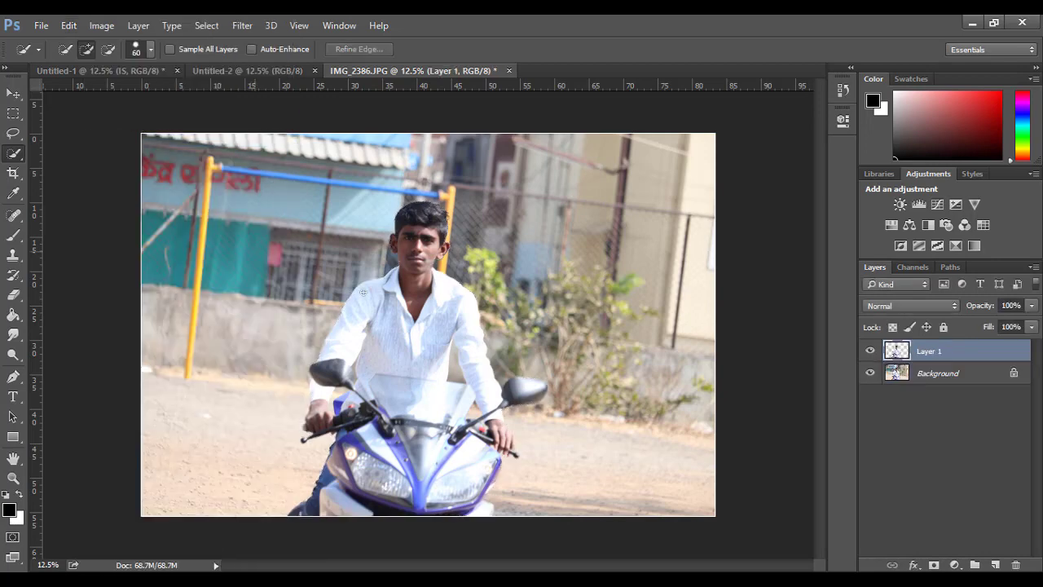
pyautogui.click(870, 372)
pyautogui.click(870, 373)
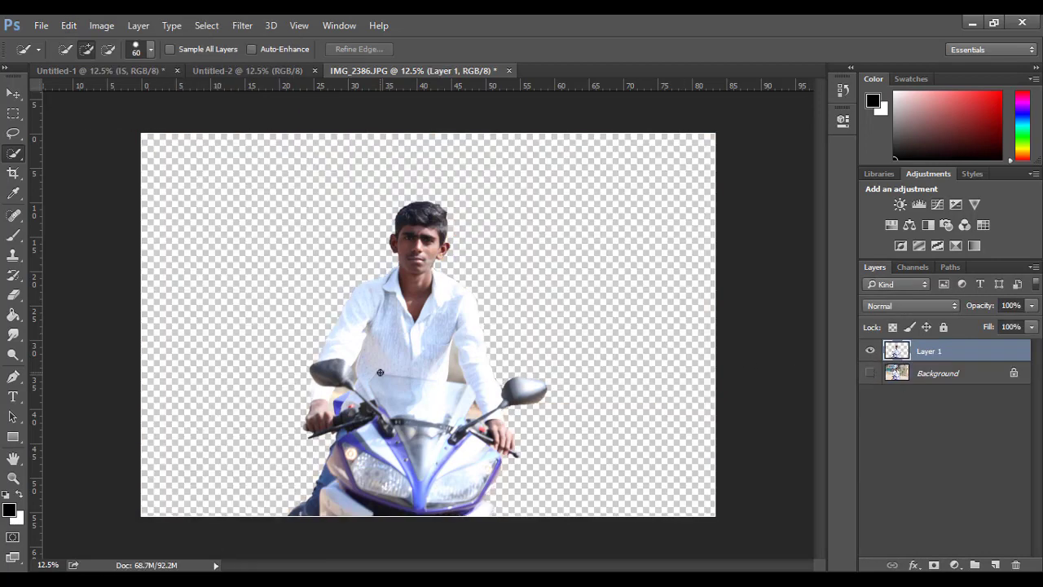
# At 25% zoom, select, feather and delete the background gap between arm and torso
pyautogui.hotkey('ctrl', '+')
pyautogui.hotkey('ctrl', '+')
pyautogui.scroll(-3, 457, 367)
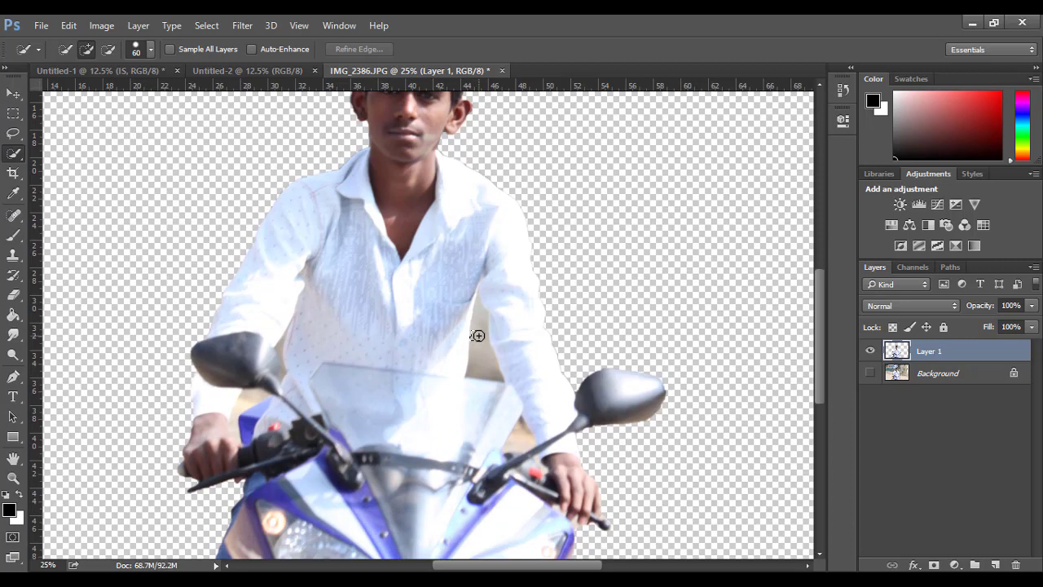
pyautogui.click(477, 335)
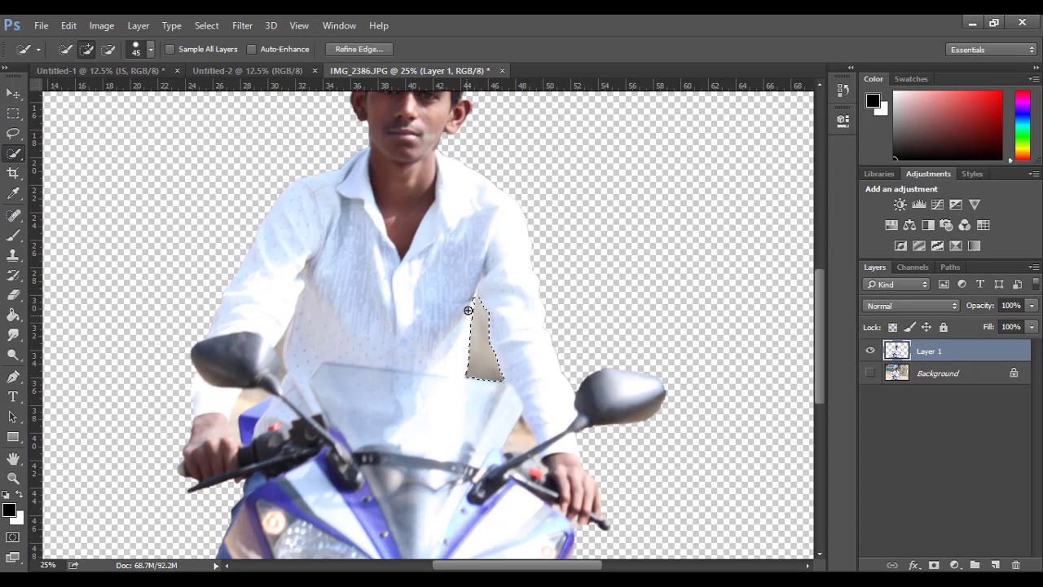
pyautogui.press('alt')
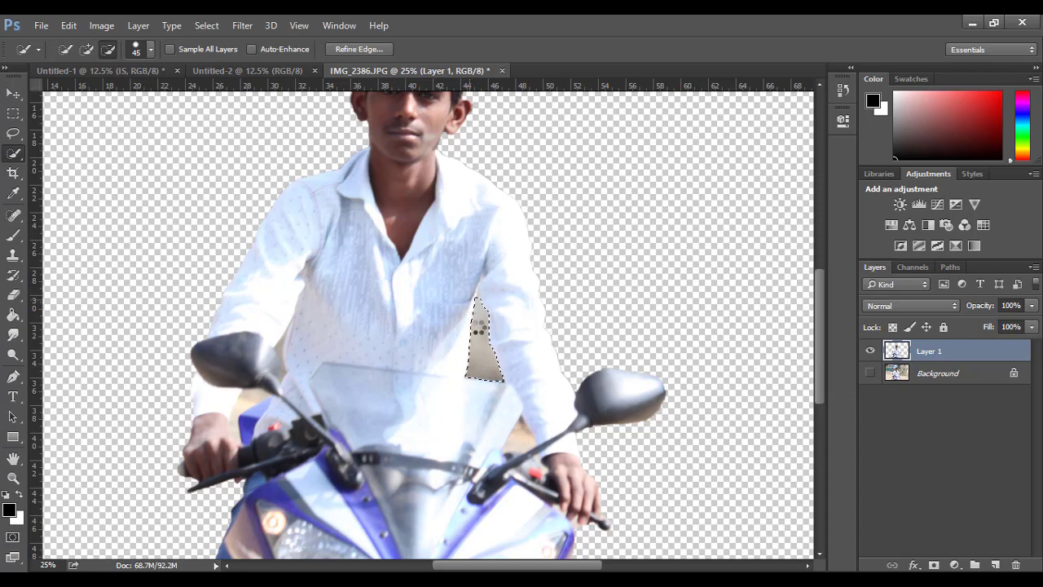
pyautogui.rightClick(479, 329)
pyautogui.click(521, 294)
pyautogui.press('Return')
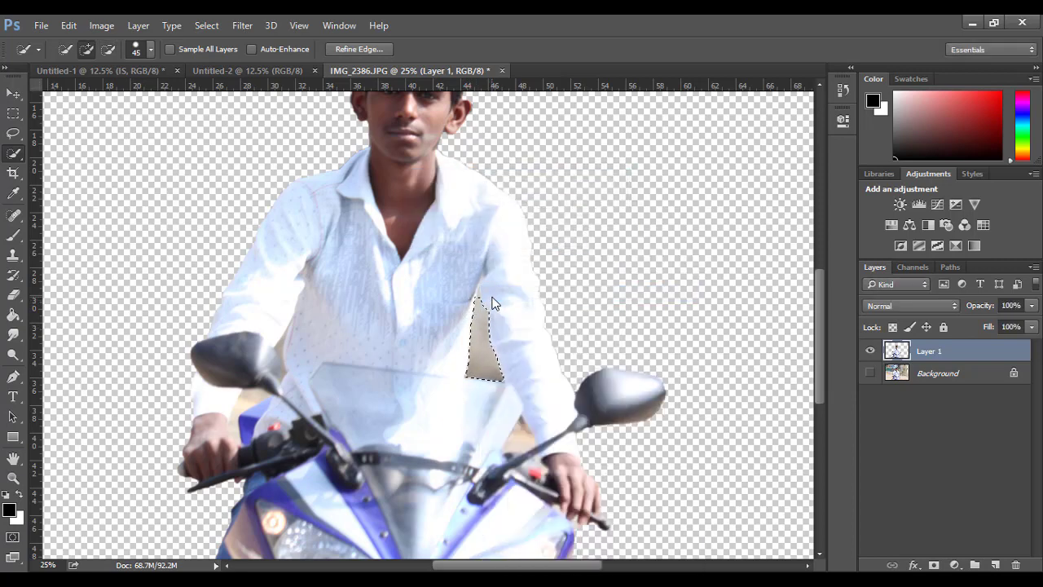
pyautogui.press('Delete')
pyautogui.hotkey('ctrl', 'd')
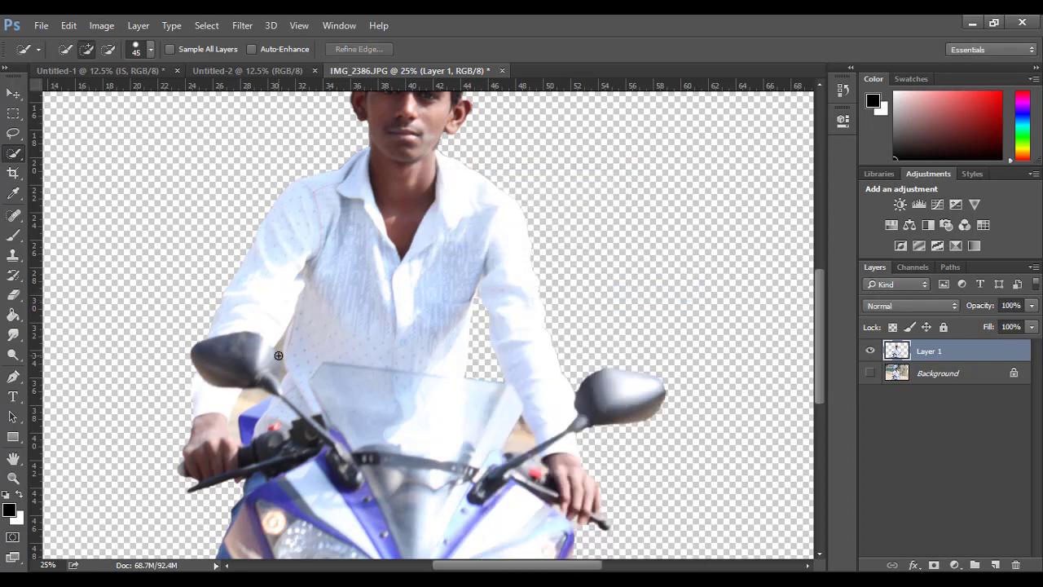
# Select, feather and delete the leftover background fringe along the arm edge
pyautogui.moveTo(279, 379); pyautogui.dragTo(277, 350)
pyautogui.press('alt')
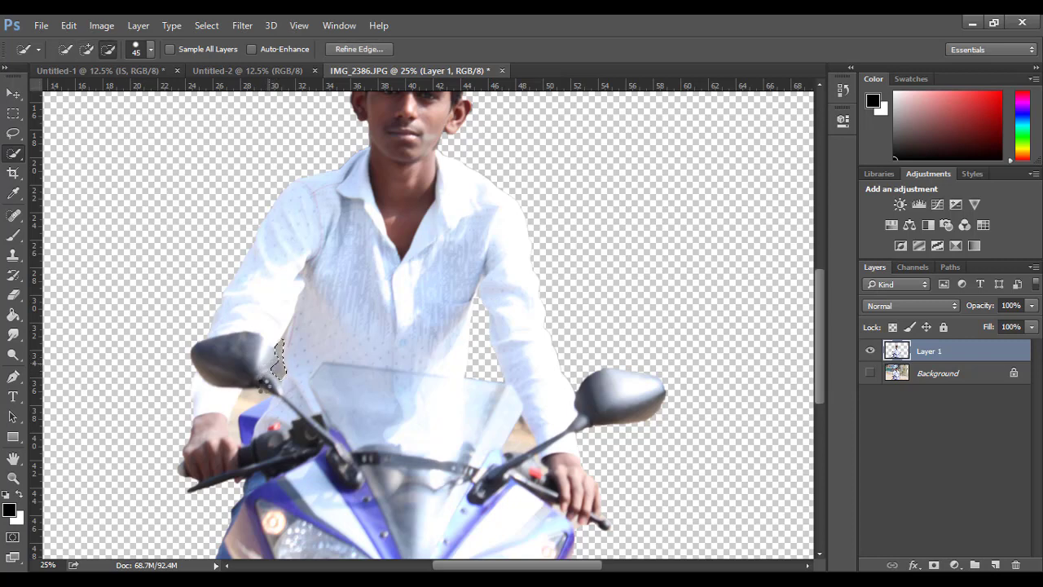
pyautogui.rightClick(283, 365)
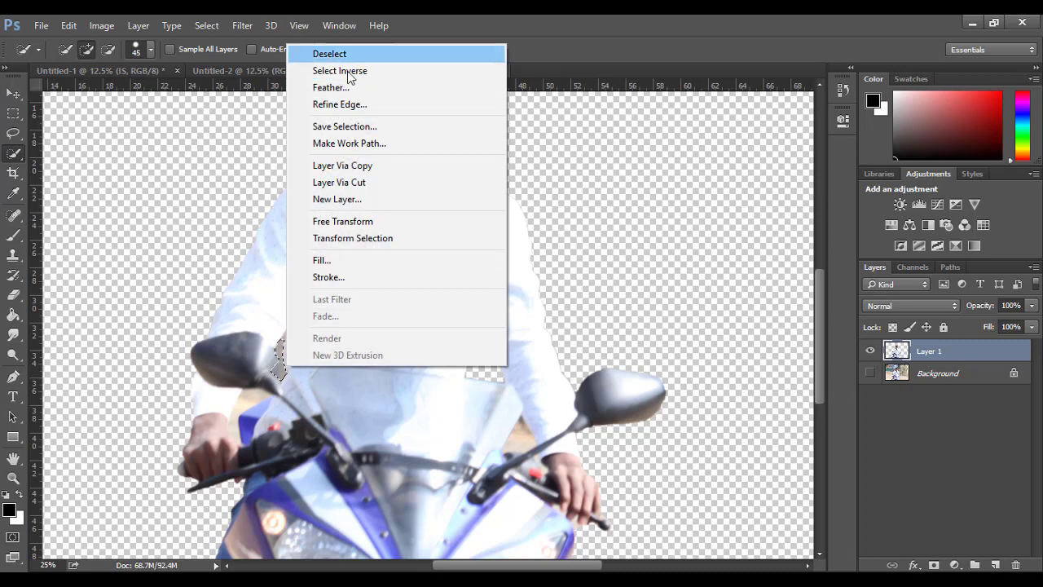
pyautogui.click(346, 93)
pyautogui.press('Return')
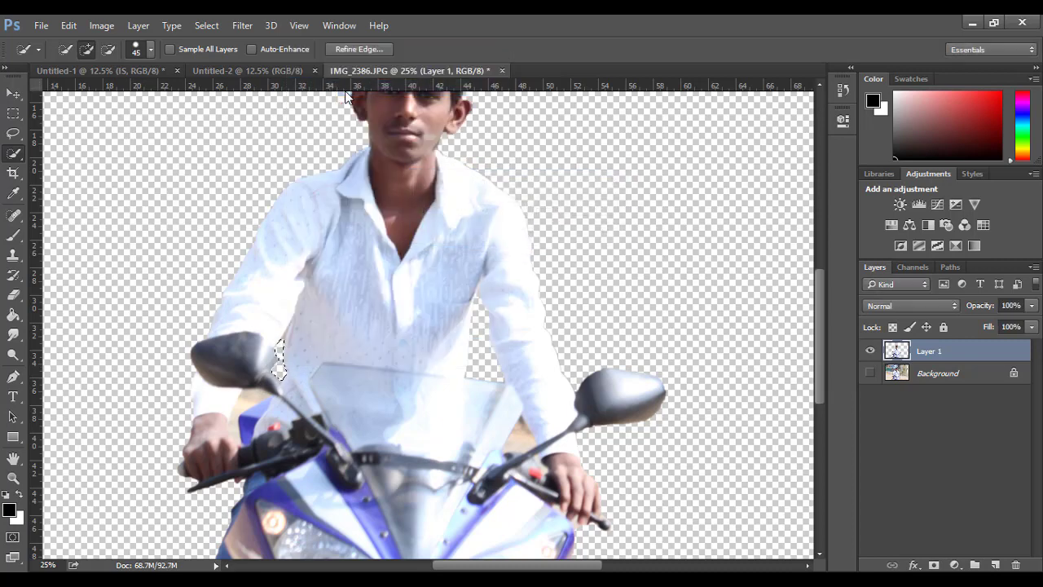
pyautogui.press('Delete')
pyautogui.hotkey('ctrl', 'd')
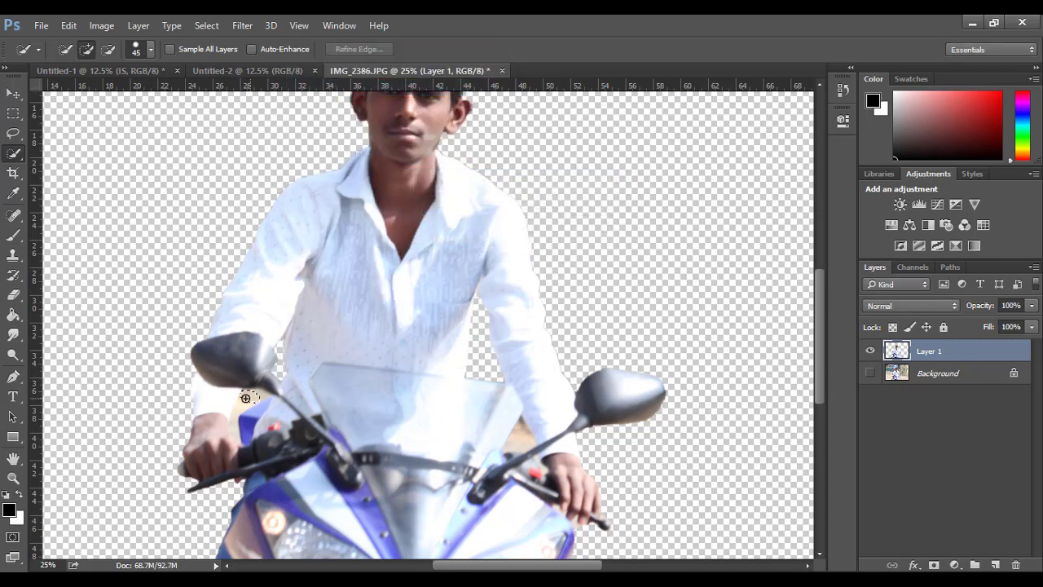
# Select the background gap along the forearm, feather it 2 px and remove it
pyautogui.moveTo(246, 398); pyautogui.dragTo(225, 448)
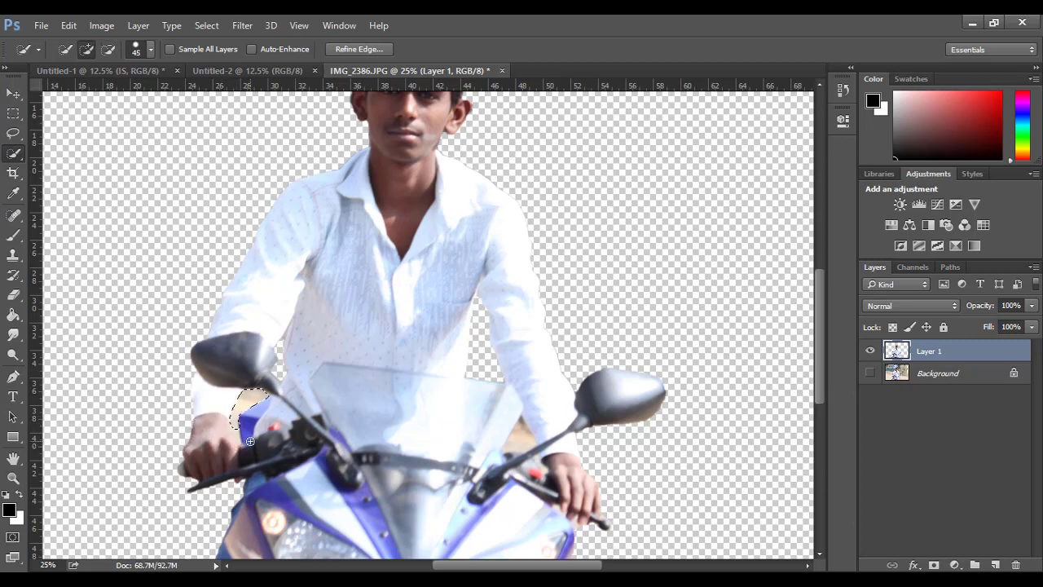
pyautogui.rightClick(249, 403)
pyautogui.click(295, 124)
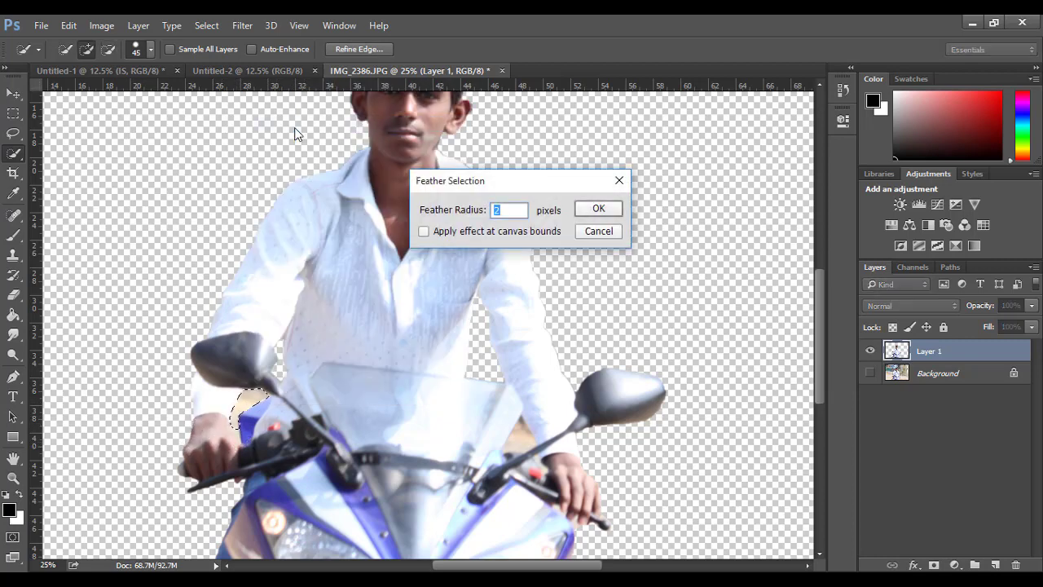
pyautogui.write('2')
pyautogui.click(595, 210)
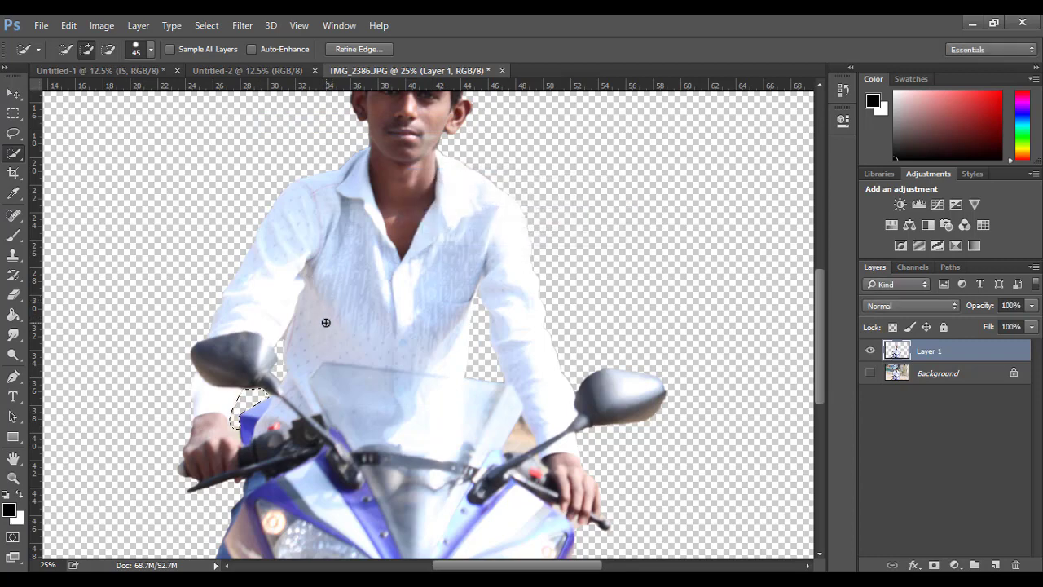
pyautogui.hotkey('ctrl', 'd')
pyautogui.scroll(-2, 326, 323)
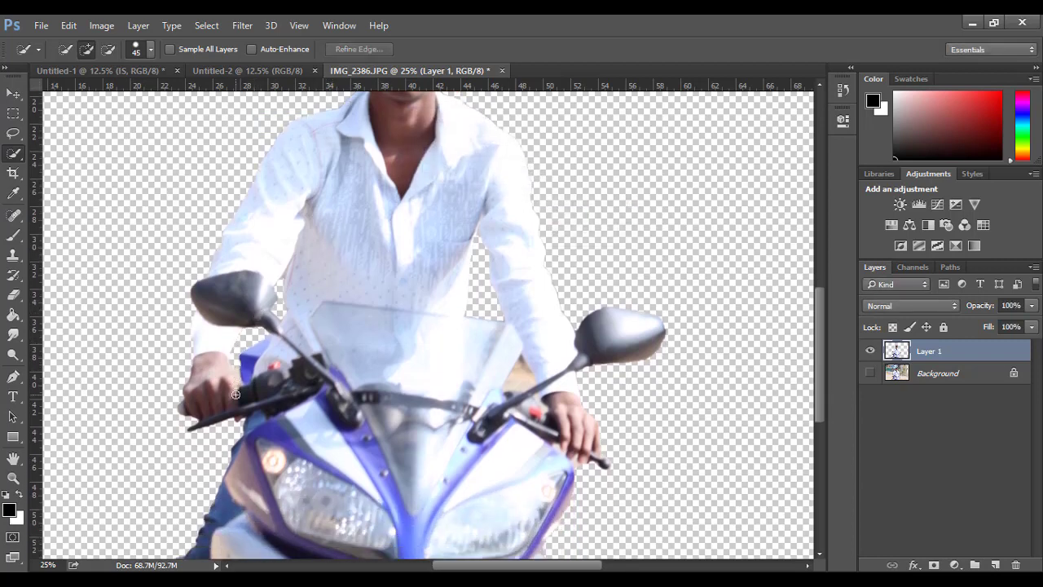
pyautogui.keyDown('alt'); pyautogui.scroll(1, 197, 411); pyautogui.keyUp('alt')
# Select, feather and clear the skin-coloured gap beside the windshield
pyautogui.press('e')
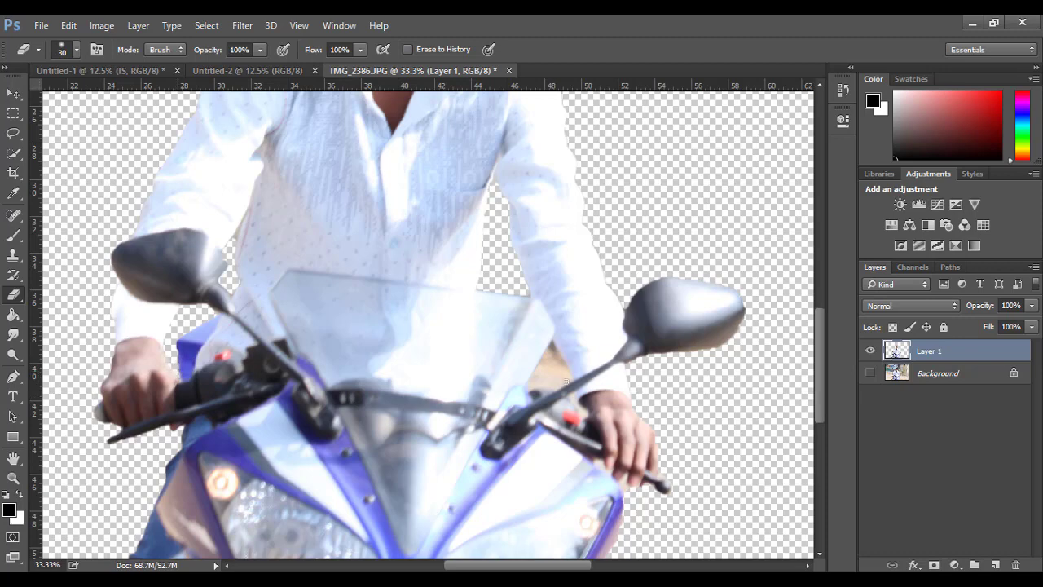
pyautogui.press('w')
pyautogui.moveTo(550, 370); pyautogui.dragTo(548, 397)
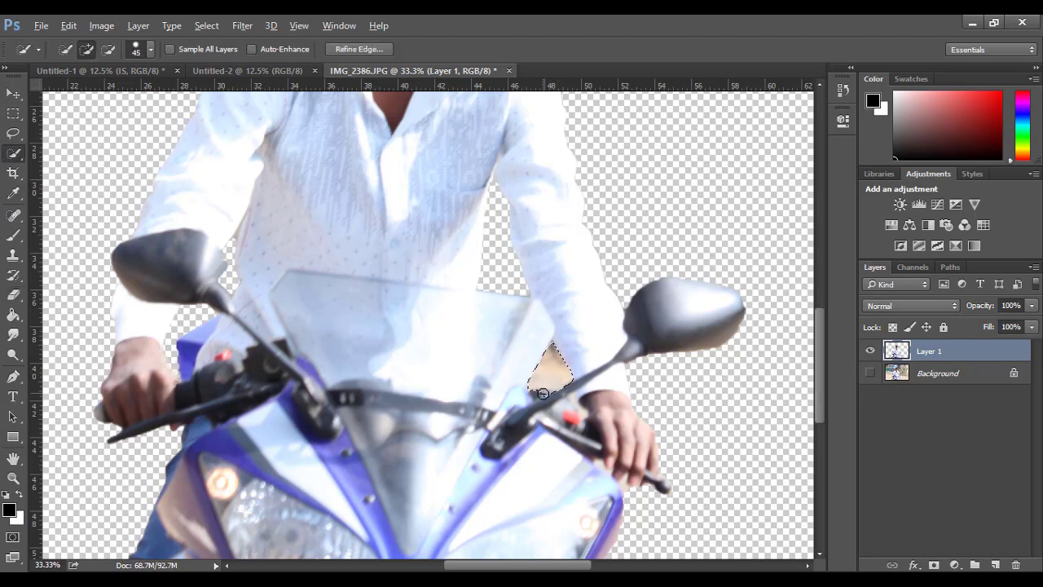
pyautogui.rightClick(557, 376)
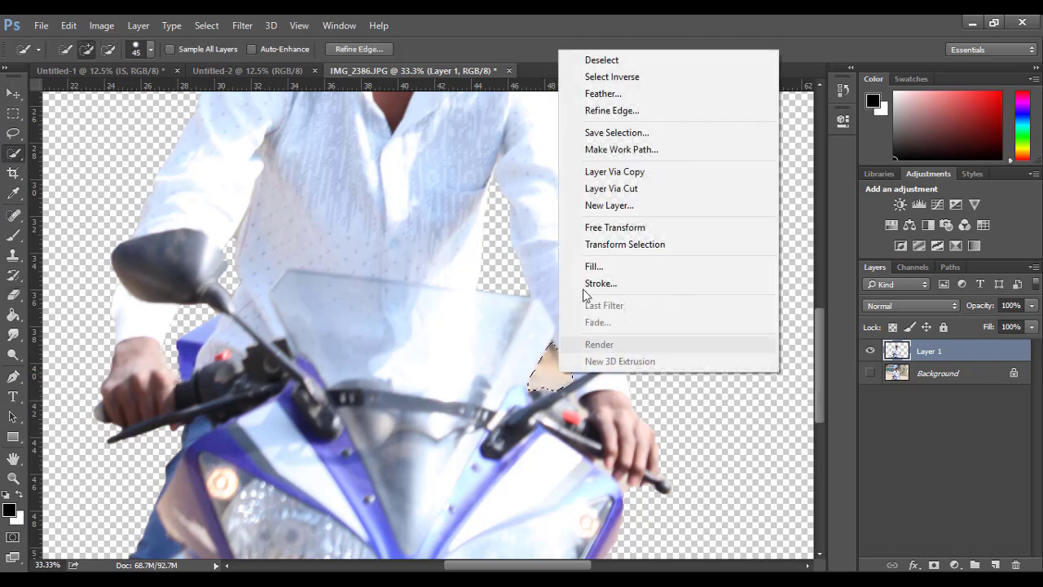
pyautogui.click(593, 91)
pyautogui.press('Return')
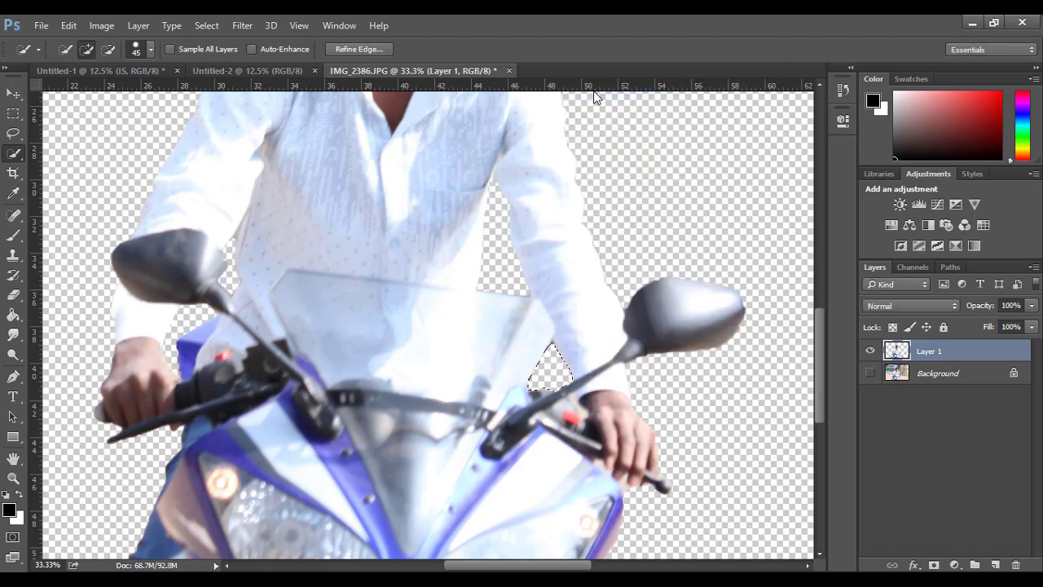
pyautogui.hotkey('ctrl', 'd')
pyautogui.scroll(-3, 671, 217)
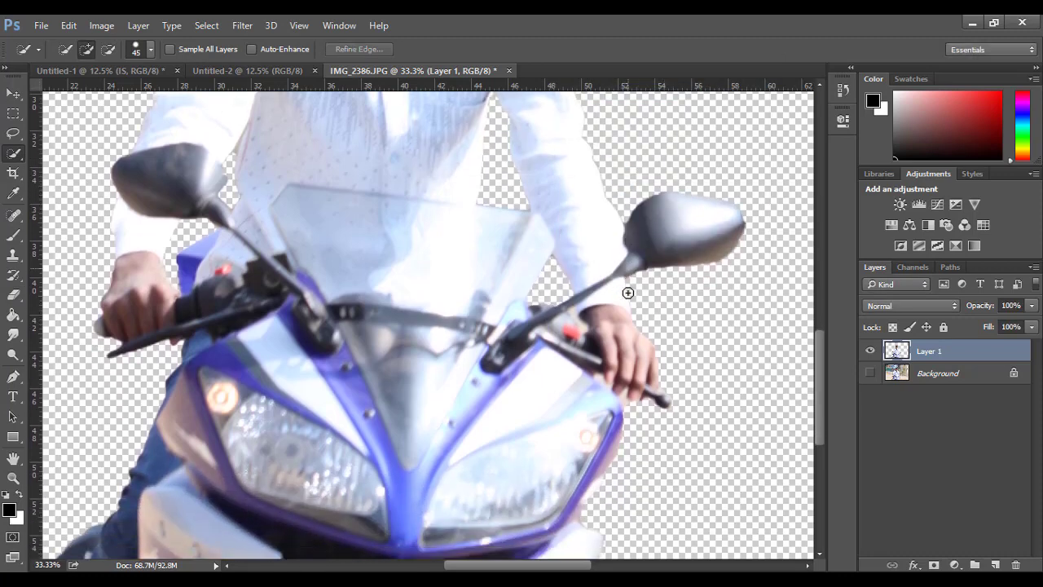
pyautogui.scroll(-2, 626, 291)
pyautogui.scroll(-2, 479, 336)
# Show the Background, load Layer 1's rider outline as a selection, and make Background active
pyautogui.scroll(-1, 479, 336)
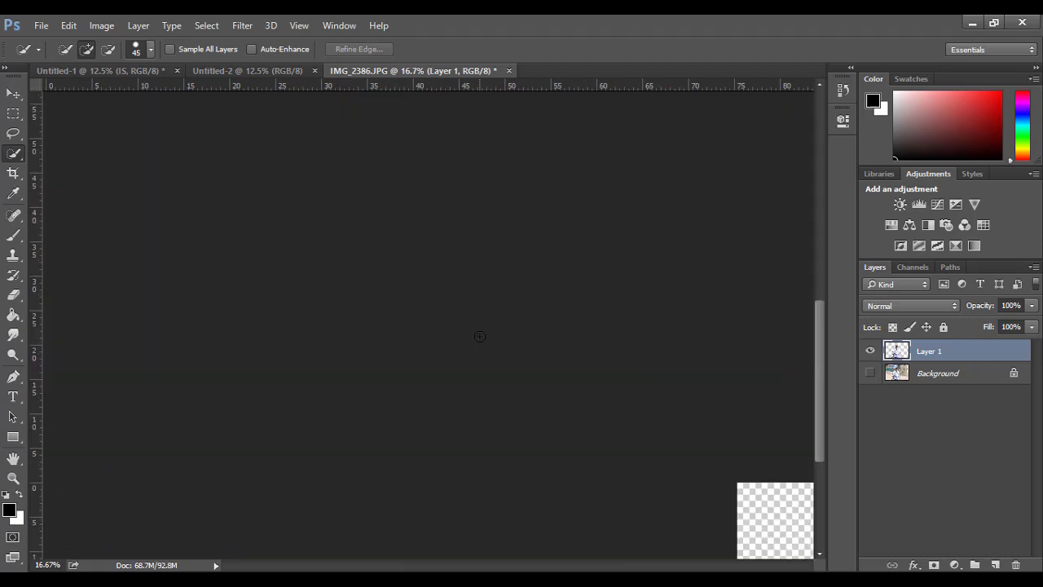
pyautogui.scroll(-1, 479, 335)
pyautogui.scroll(1, 479, 335)
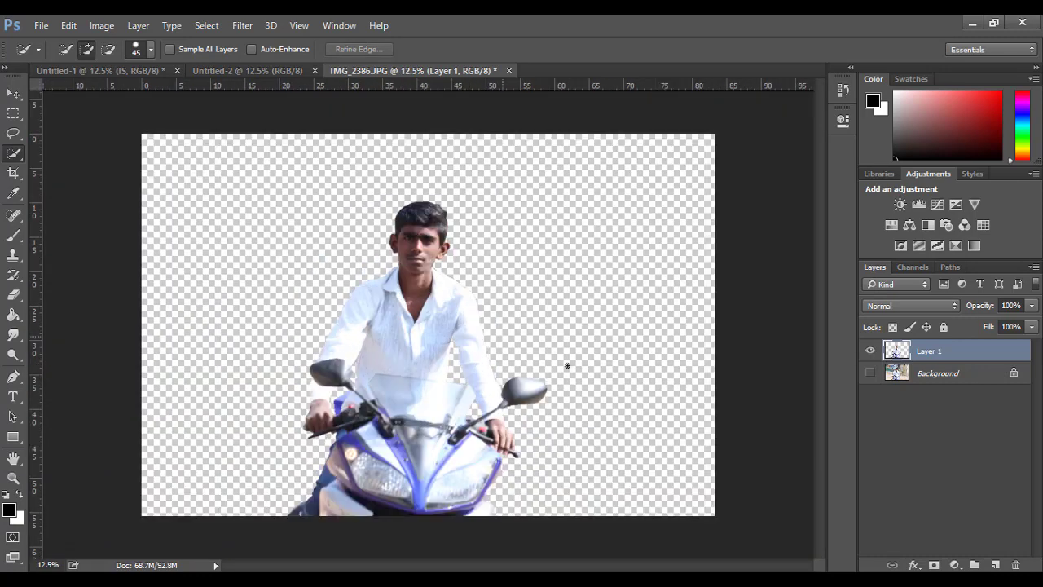
pyautogui.click(870, 373)
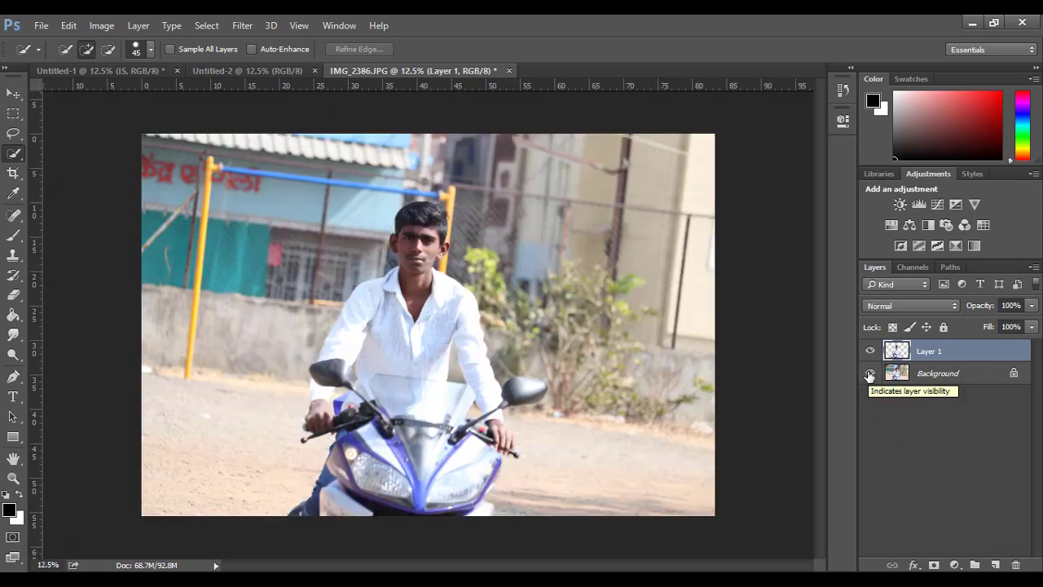
pyautogui.click(870, 373)
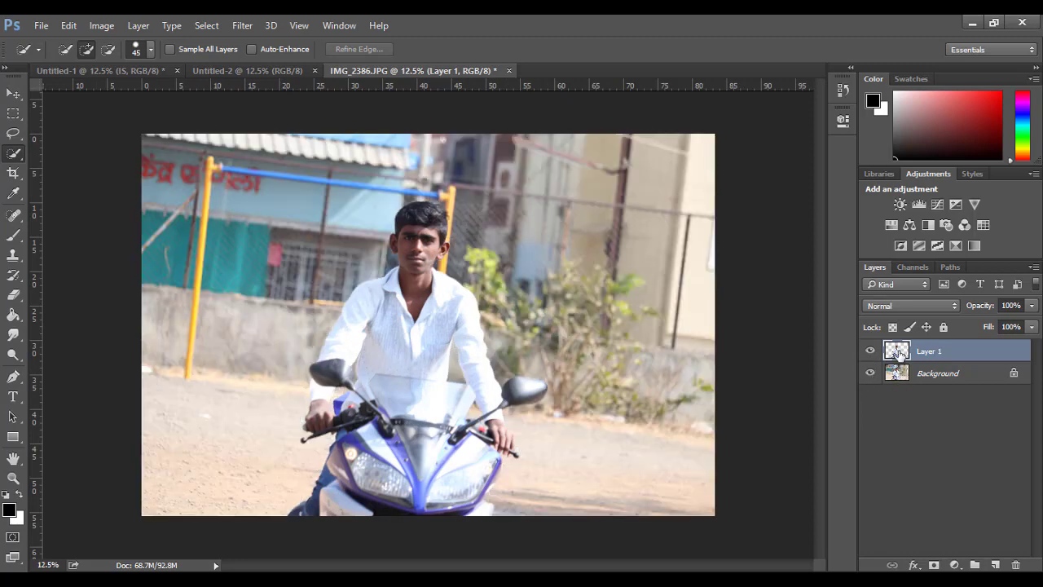
pyautogui.keyDown('ctrl'); pyautogui.click(897, 351); pyautogui.keyUp('ctrl')
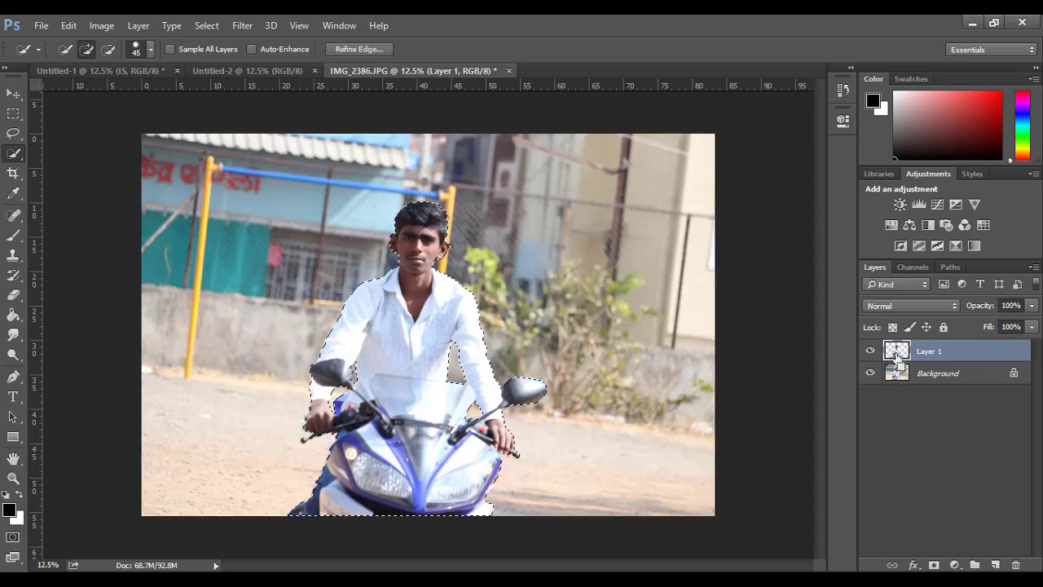
pyautogui.click(896, 373)
# Expand the selection and Content-Aware fill it on the Background, then deselect
pyautogui.click(206, 25)
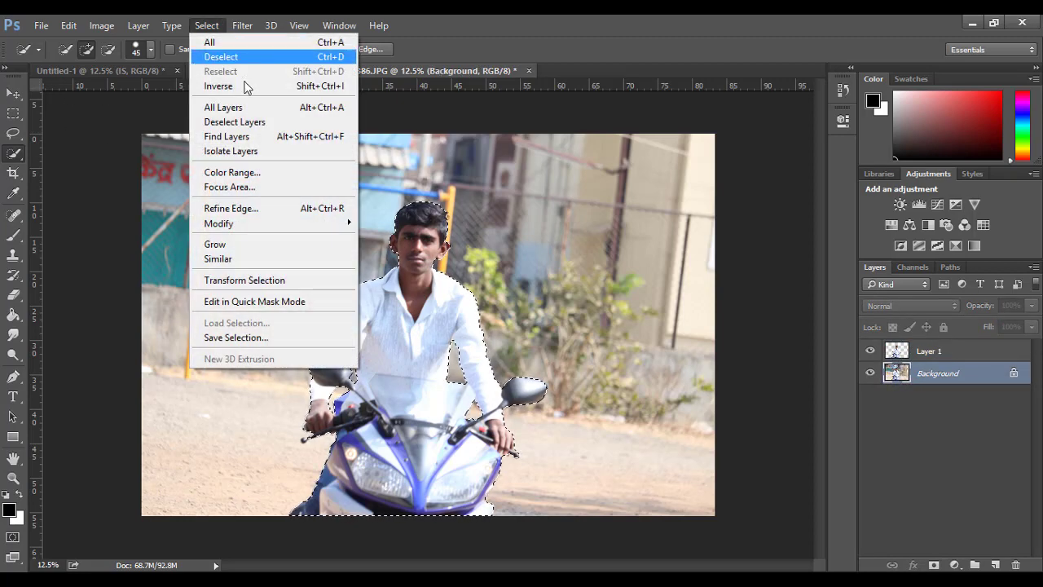
pyautogui.click(379, 250)
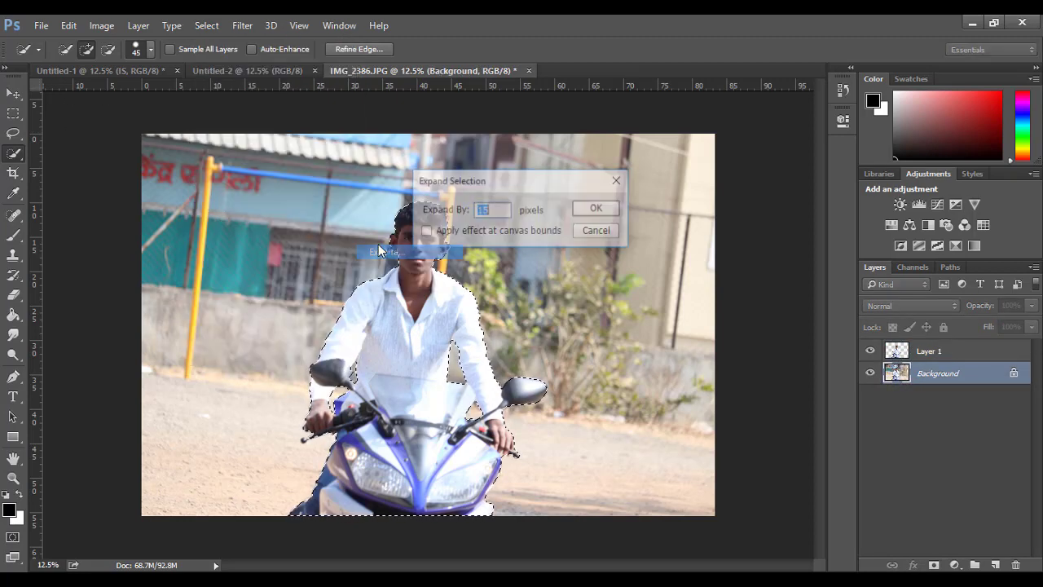
pyautogui.click(596, 230)
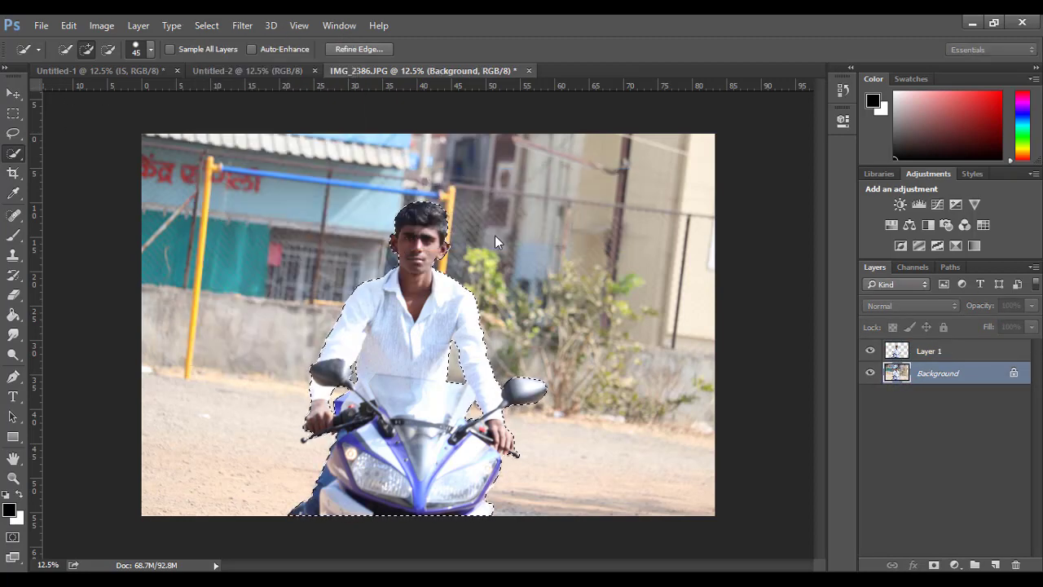
pyautogui.click(69, 25)
pyautogui.click(158, 227)
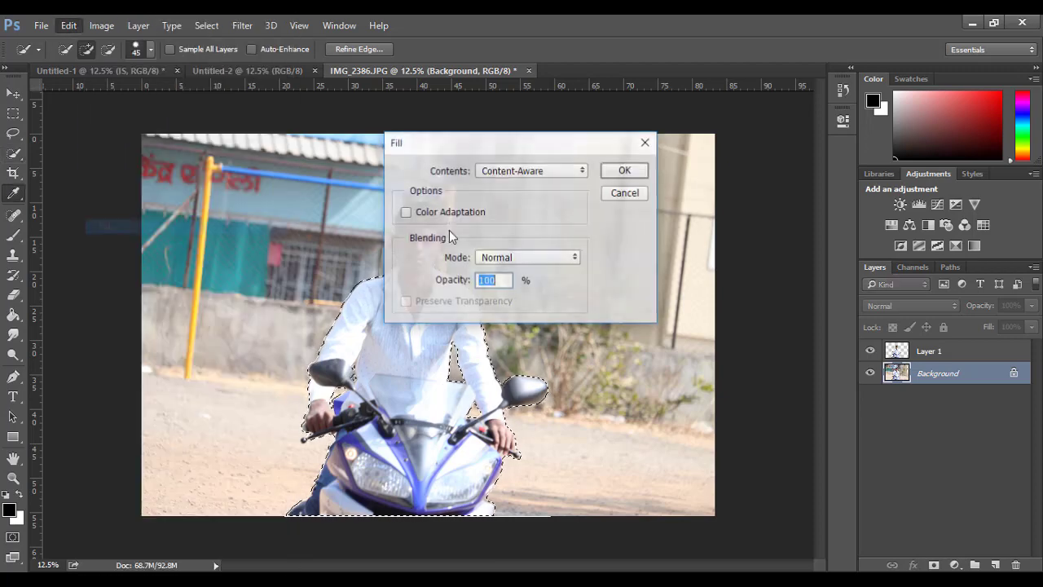
pyautogui.click(624, 193)
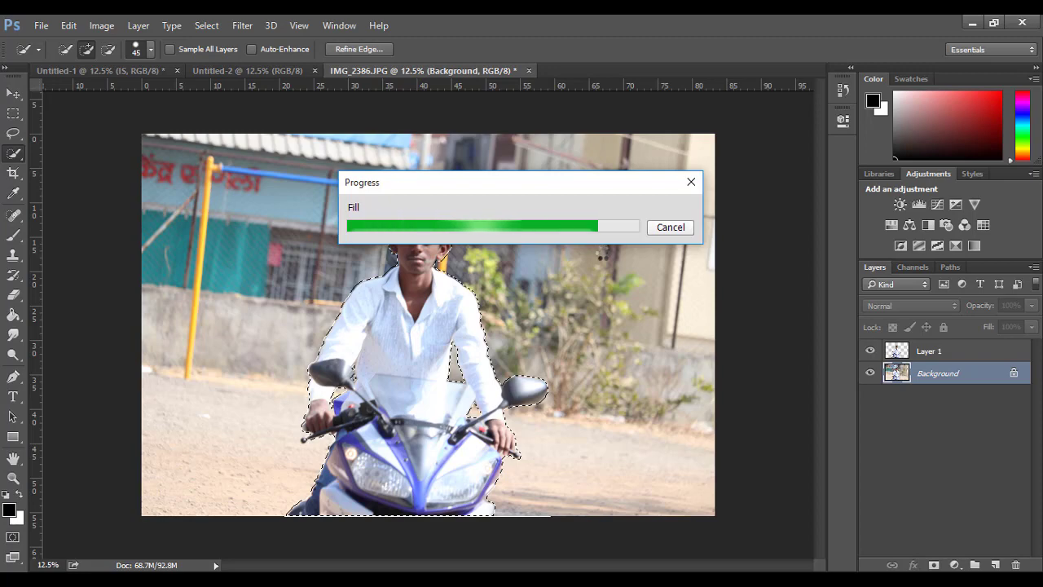
pyautogui.hotkey('ctrl', 'd')
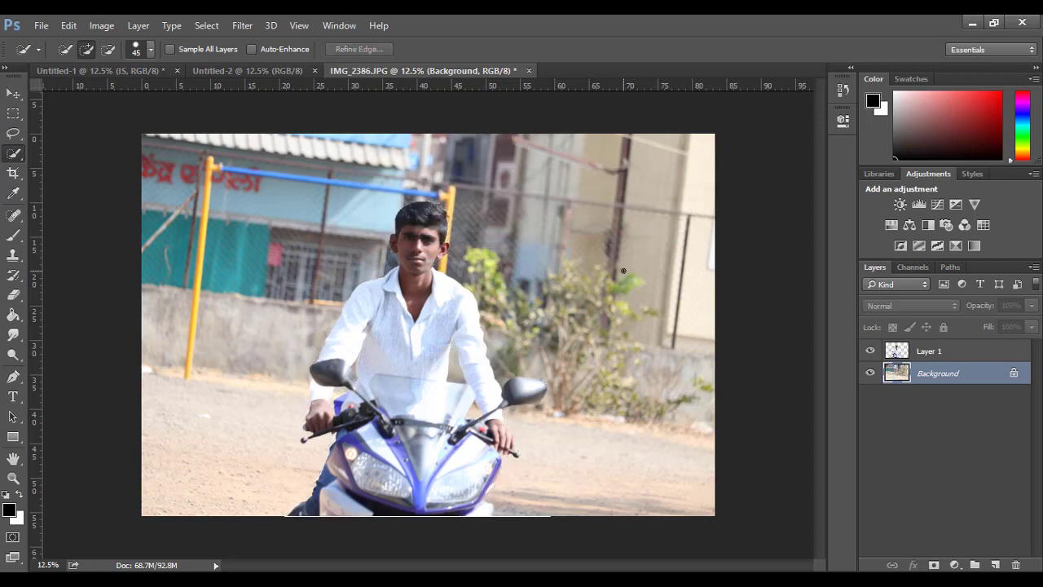
# Toggle Layer 1 and Background visibility to check the fill, then reactivate Background
pyautogui.click(871, 351)
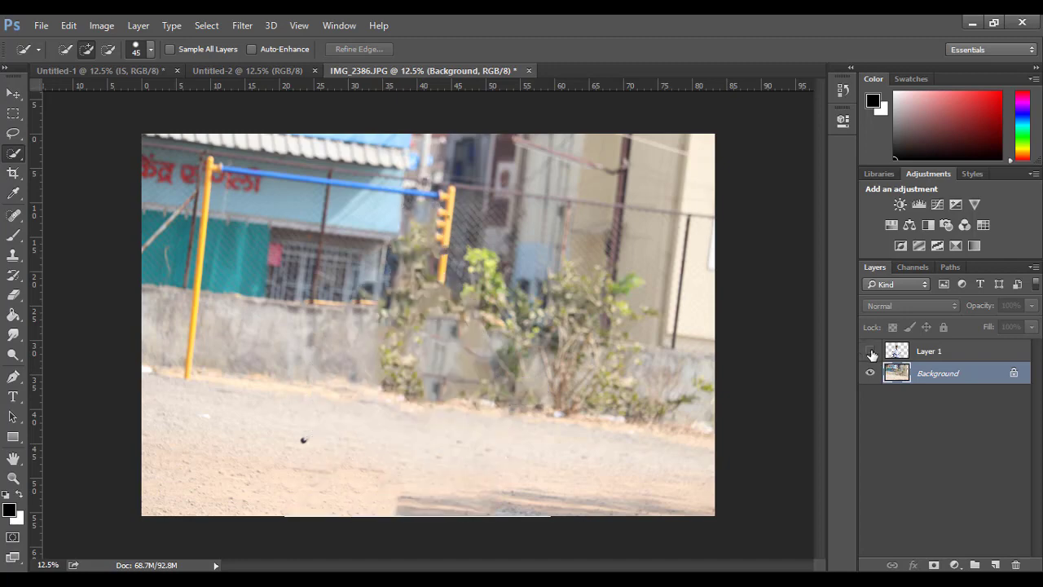
pyautogui.click(871, 351)
pyautogui.click(871, 352)
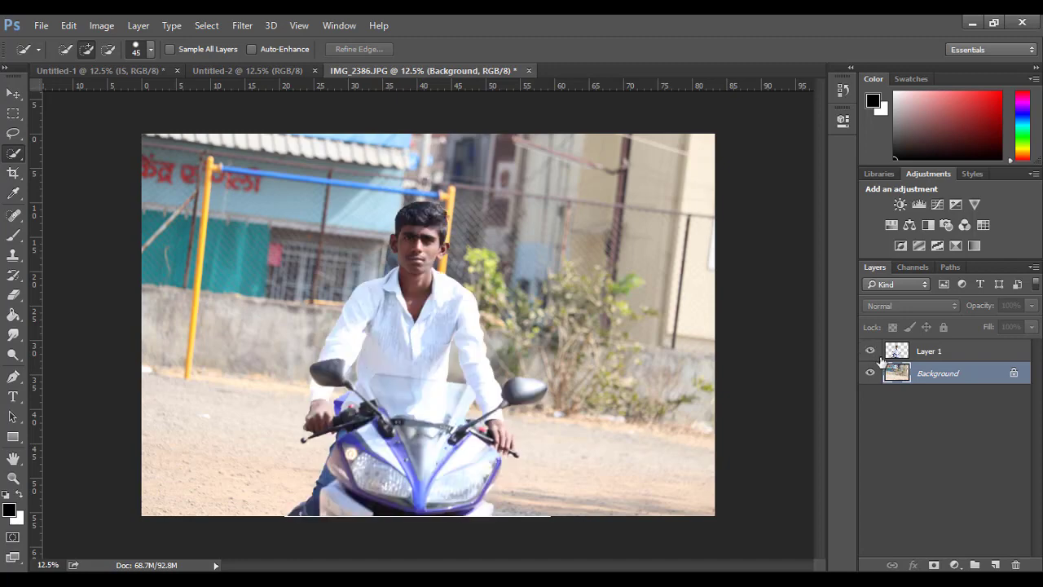
pyautogui.click(871, 373)
pyautogui.click(893, 351)
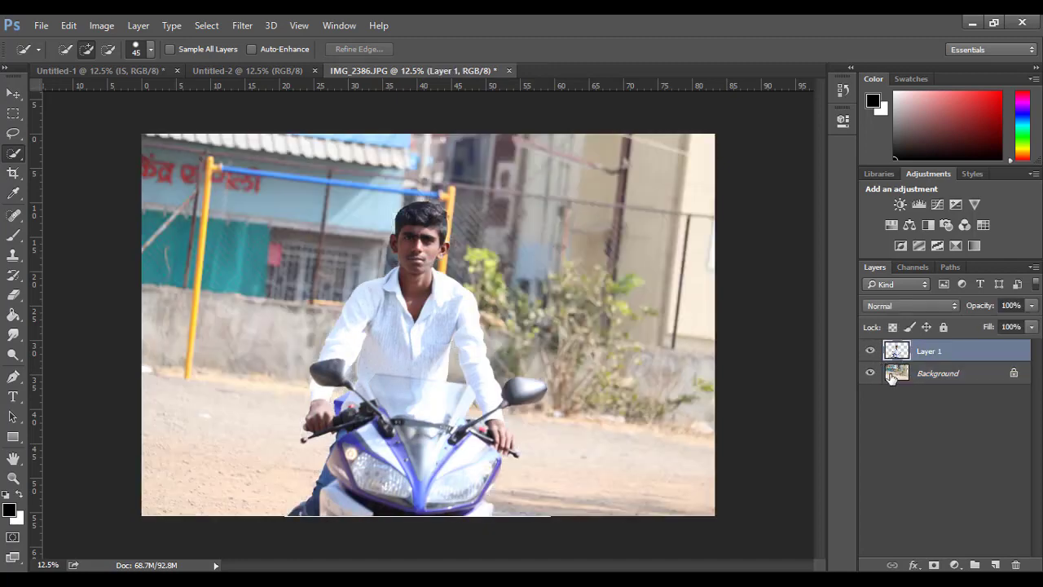
pyautogui.click(892, 373)
# Clone-stamp with an enlarged brush over the white strip at the bottom edge
pyautogui.click(13, 254)
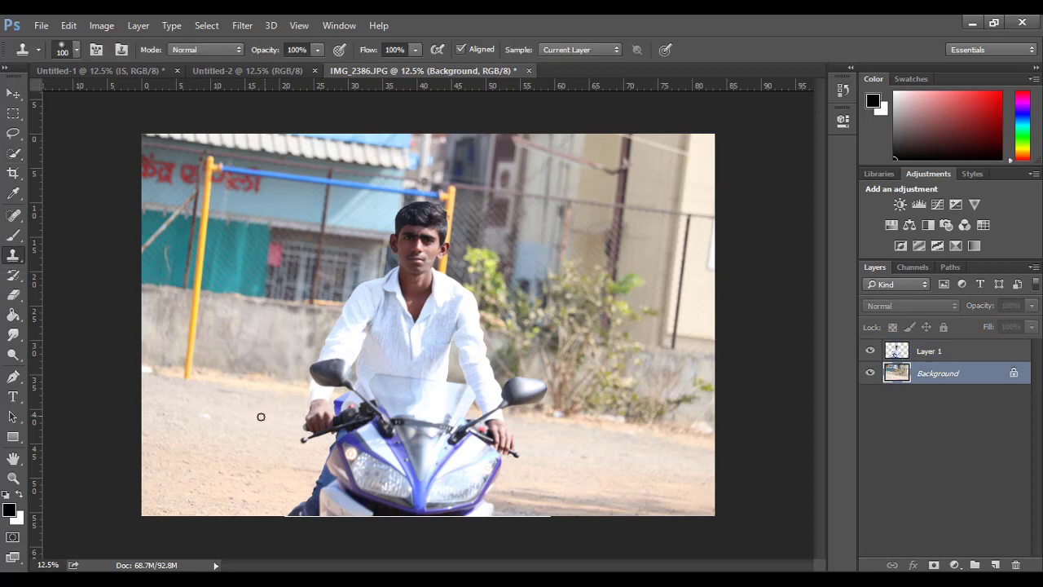
pyautogui.press(']')
pyautogui.press(']')
pyautogui.press(']')
pyautogui.hotkey('ctrl', 'z')
pyautogui.hotkey('ctrl', 'z')
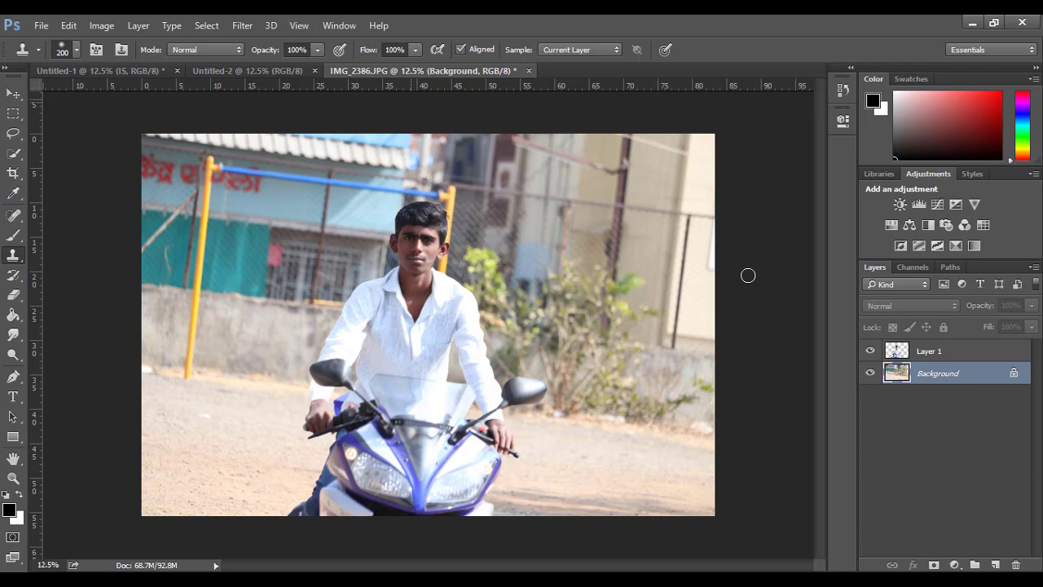
pyautogui.click(242, 26)
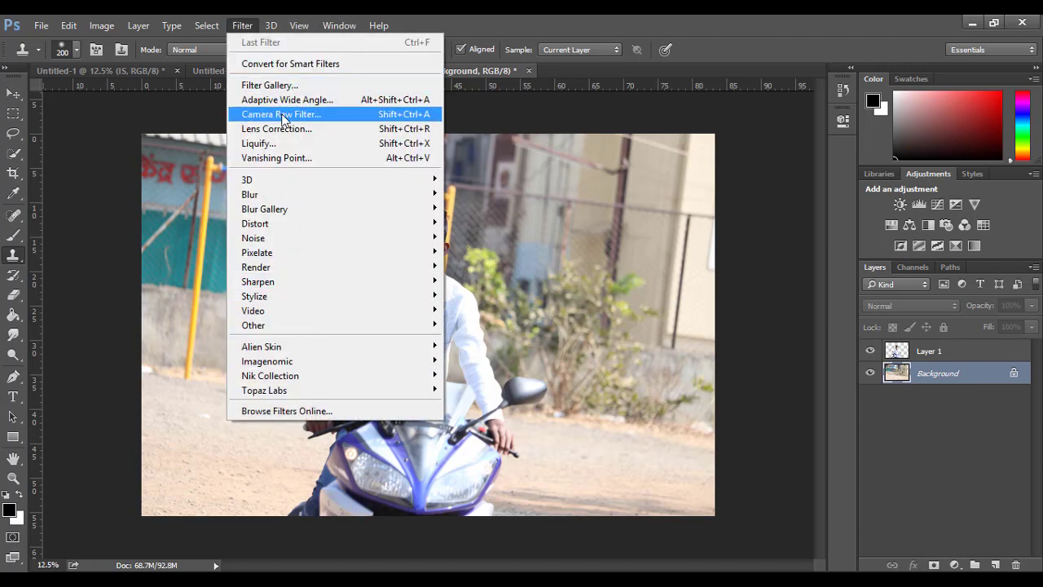
# In Camera Raw Filter, set Exposure to -0.40 and Highlights to -100
pyautogui.click(326, 114)
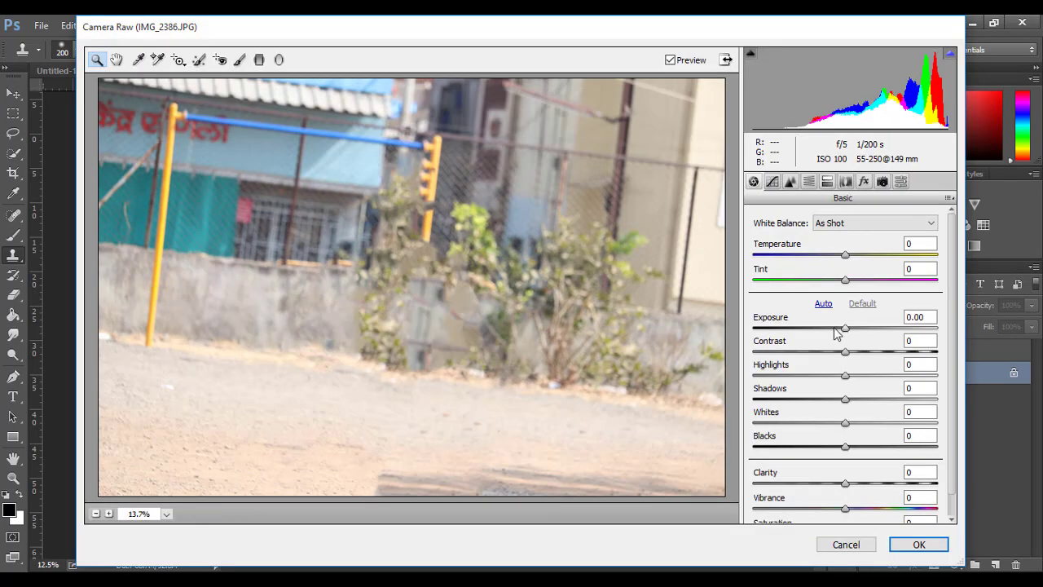
pyautogui.moveTo(844, 327); pyautogui.dragTo(833, 328)
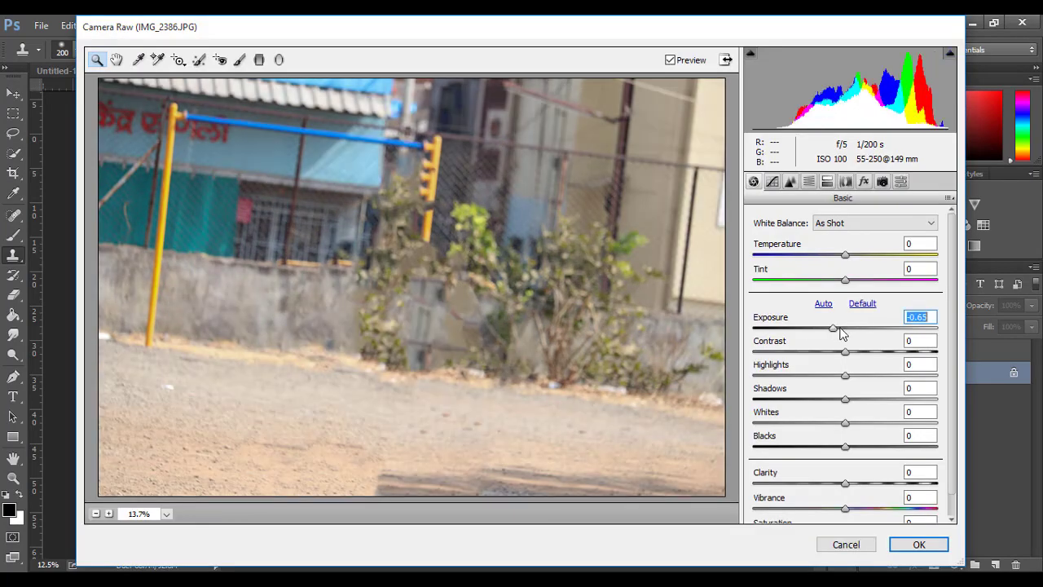
pyautogui.click(838, 329)
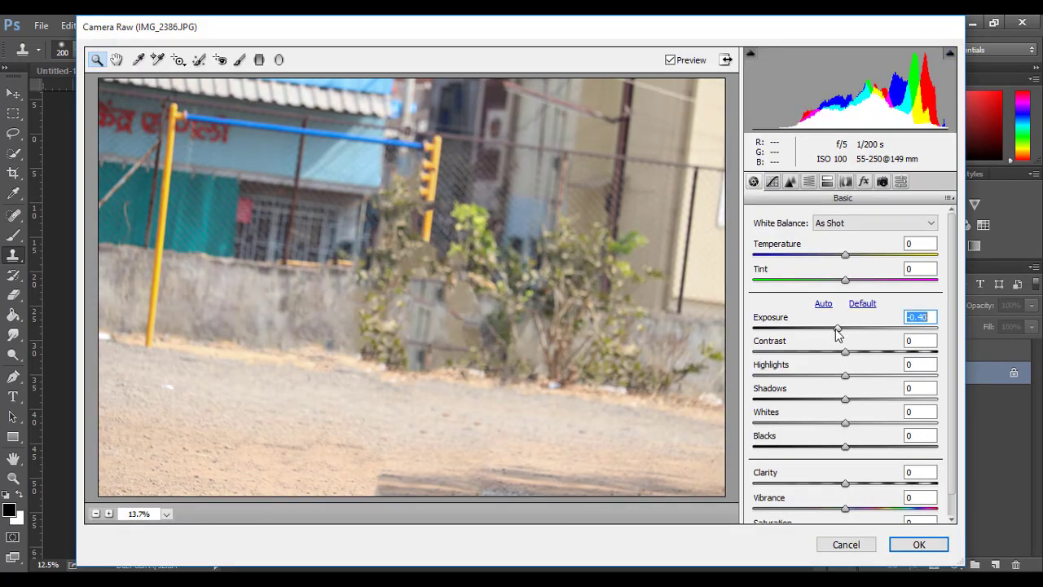
pyautogui.moveTo(845, 375); pyautogui.dragTo(831, 375)
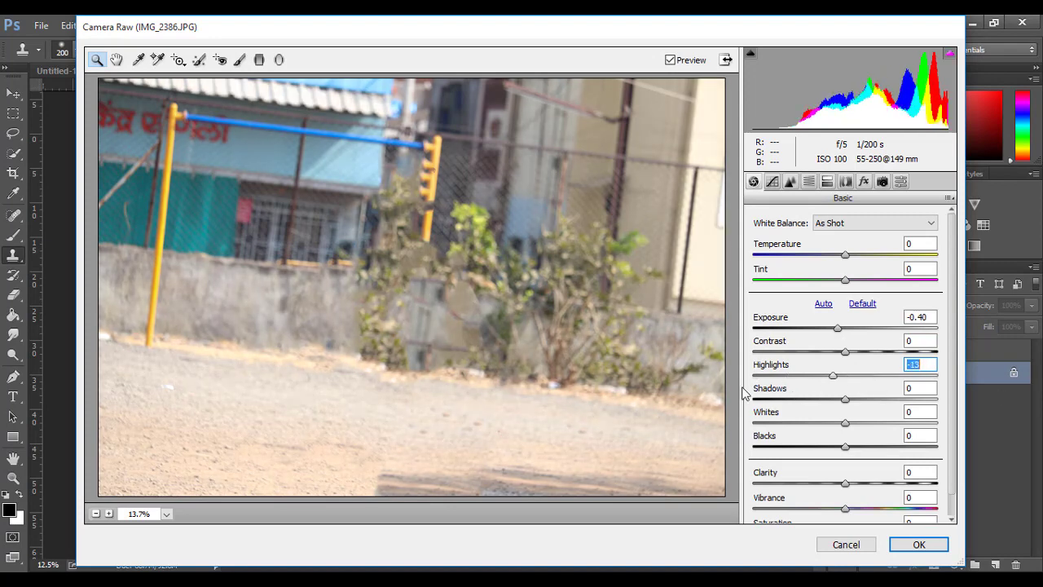
pyautogui.write('-100')
pyautogui.click(828, 399)
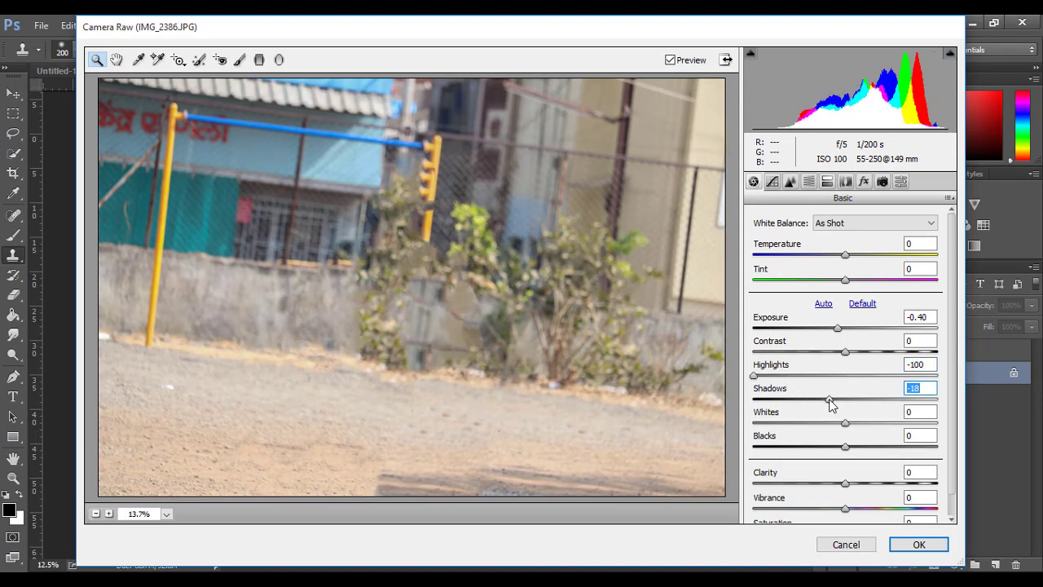
# Set Shadows -28, Whites -53, Blacks -45 and Vibrance +43, then apply
pyautogui.moveTo(829, 400)
pyautogui.mouseDown()
pyautogui.moveTo(798, 423)
pyautogui.moveTo(817, 423)
pyautogui.moveTo(799, 423)
pyautogui.mouseUp()
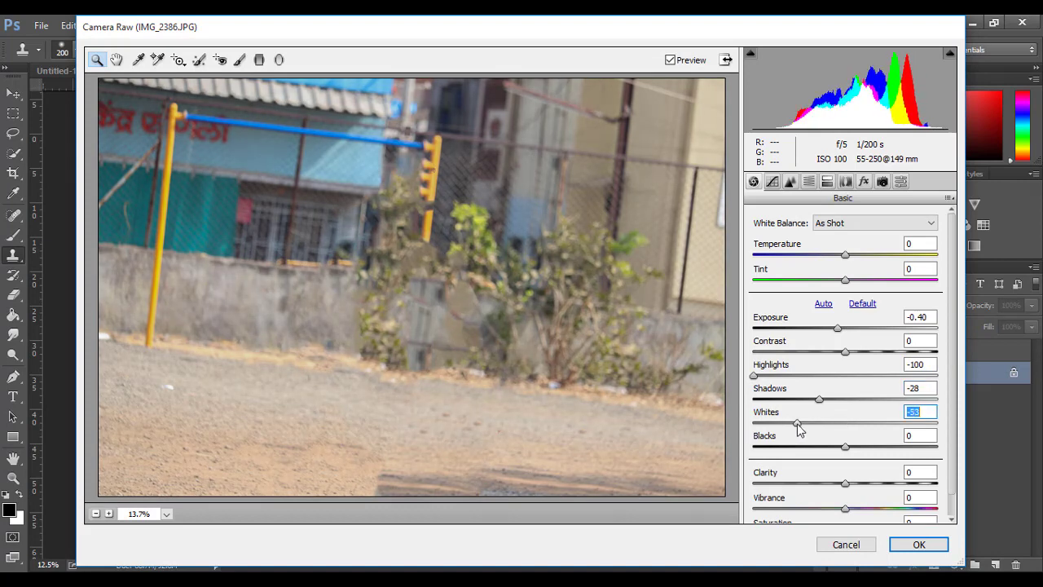
pyautogui.click(804, 446)
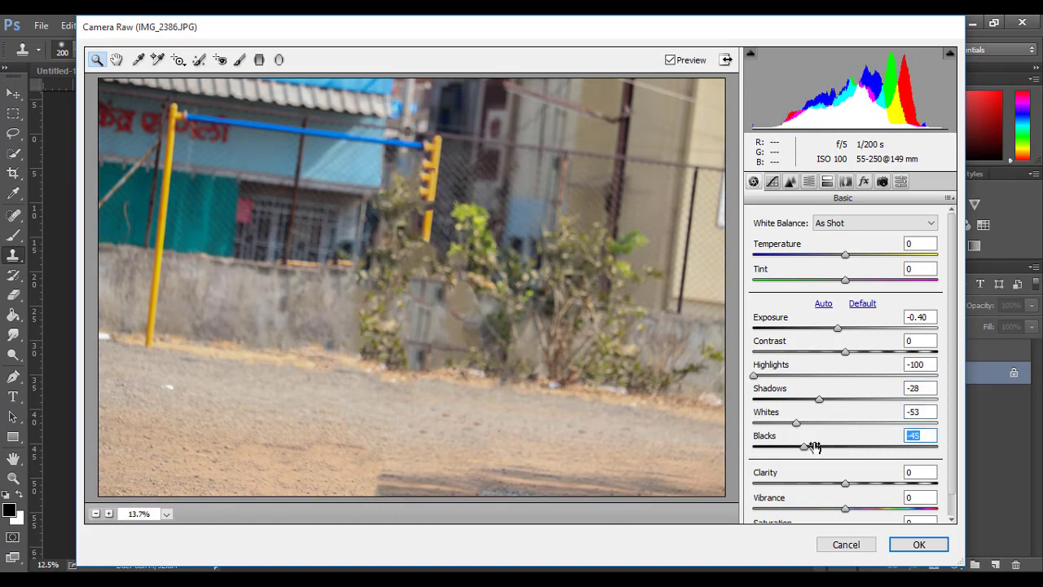
pyautogui.click(881, 508)
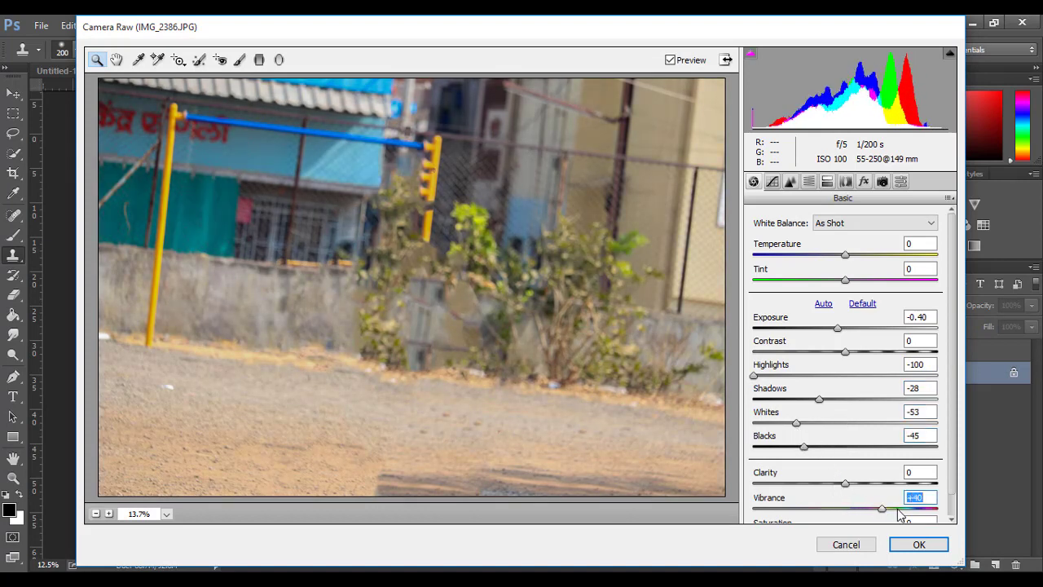
pyautogui.scroll(-1, 896, 517)
pyautogui.moveTo(882, 487); pyautogui.dragTo(886, 489)
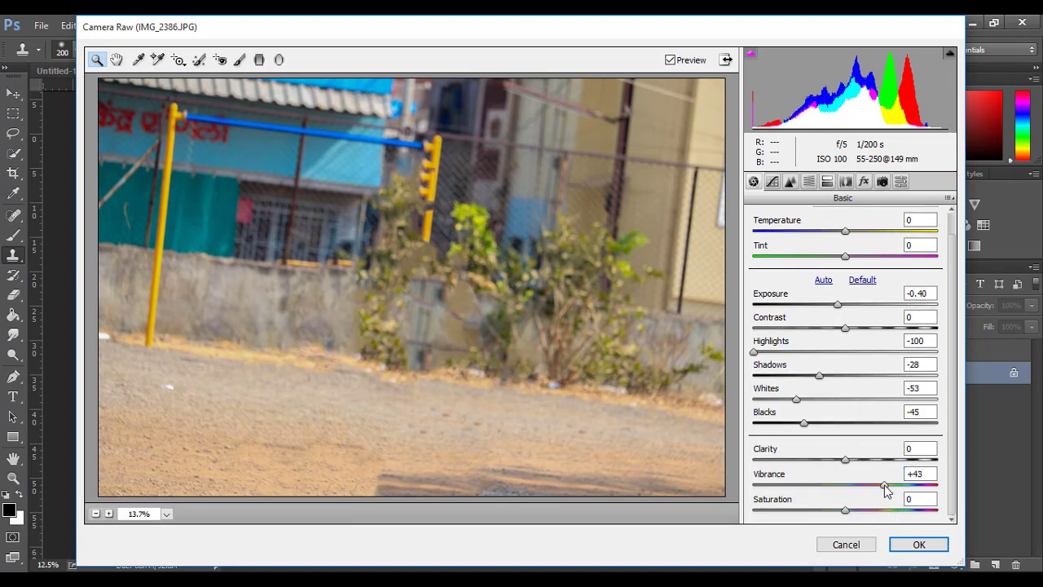
pyautogui.click(915, 543)
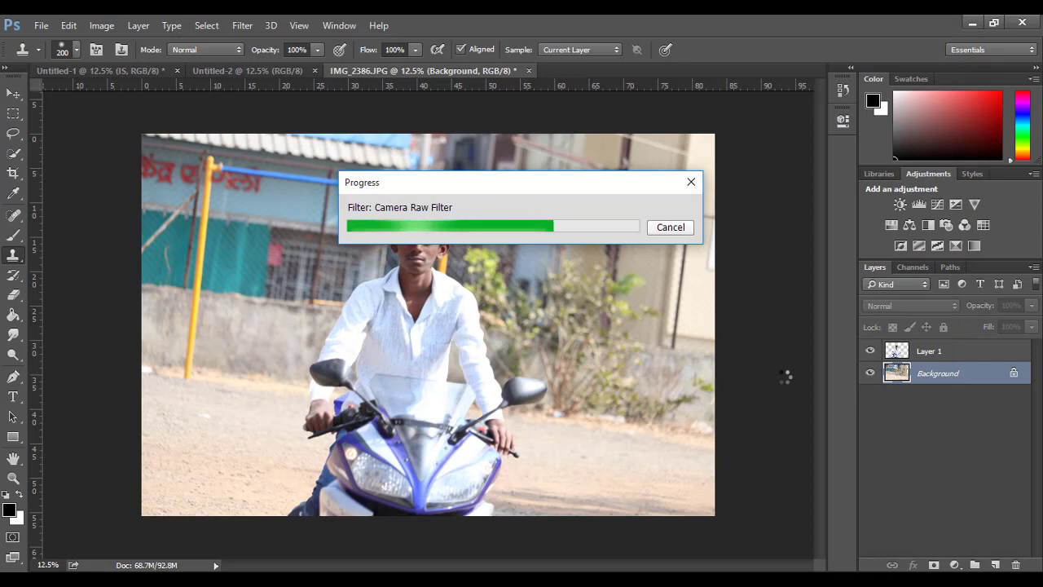
# Launch Color Efex Pro 4 and choose the Indian Summer effect
pyautogui.click(247, 27)
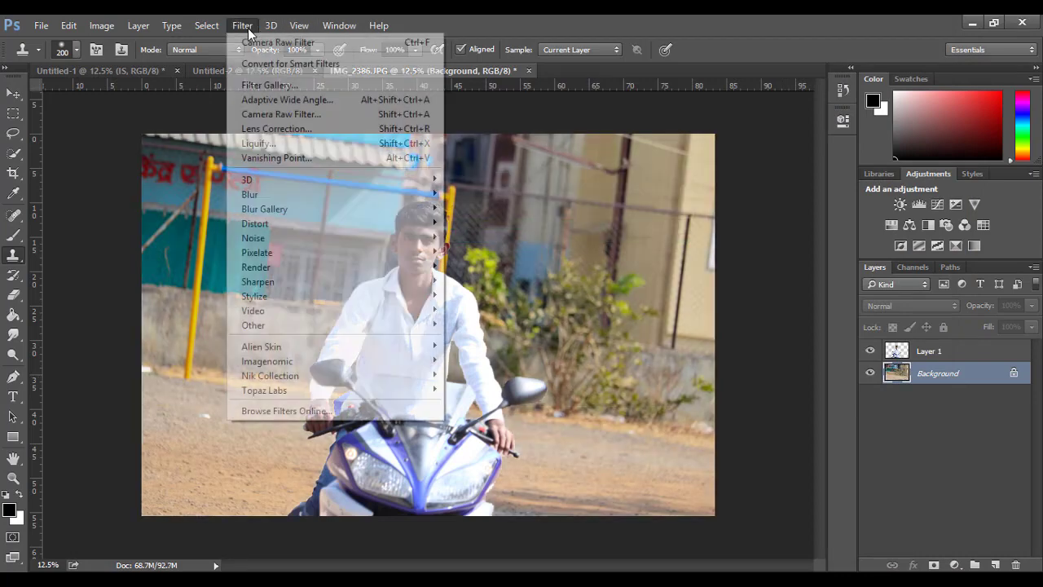
pyautogui.moveTo(269, 375)
pyautogui.click(507, 393)
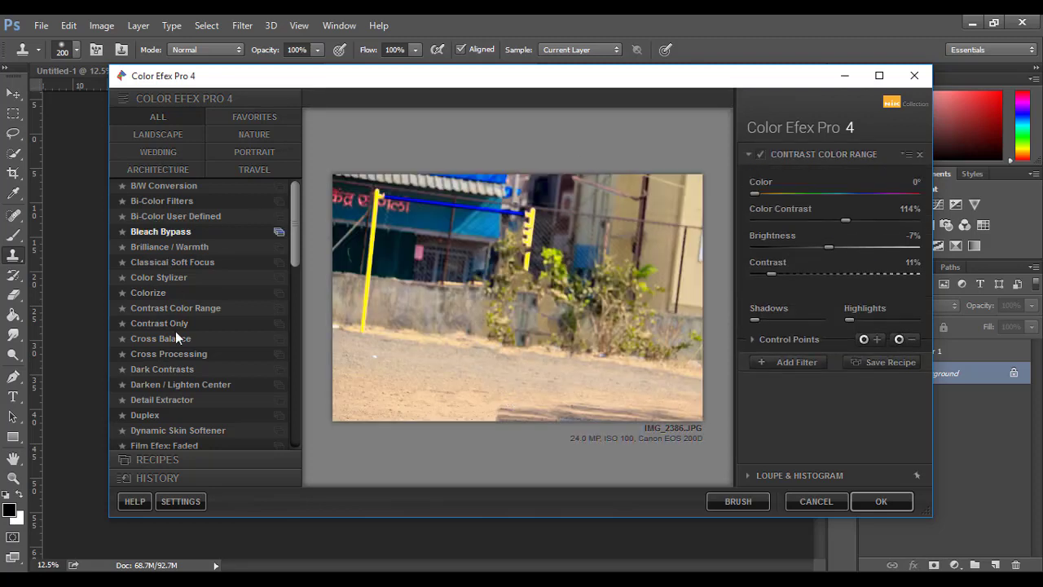
pyautogui.scroll(-2, 180, 365)
pyautogui.scroll(-2, 181, 365)
pyautogui.scroll(-1, 179, 373)
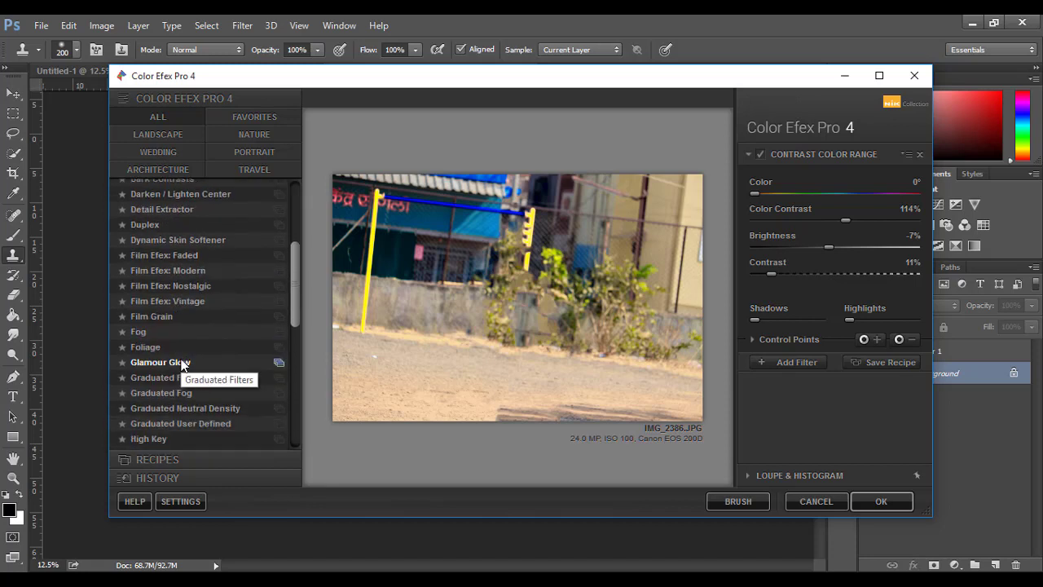
pyautogui.scroll(-1, 174, 385)
pyautogui.scroll(-2, 175, 384)
pyautogui.scroll(-1, 167, 395)
pyautogui.click(168, 385)
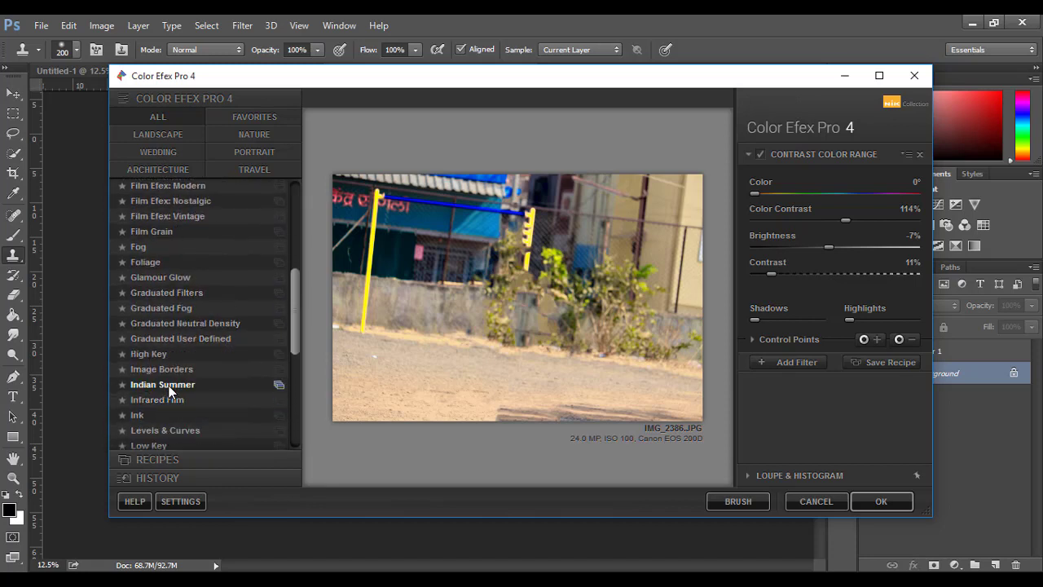
# Set Enhance Foliage to 62% and apply Indian Summer to the photo
pyautogui.click(855, 221)
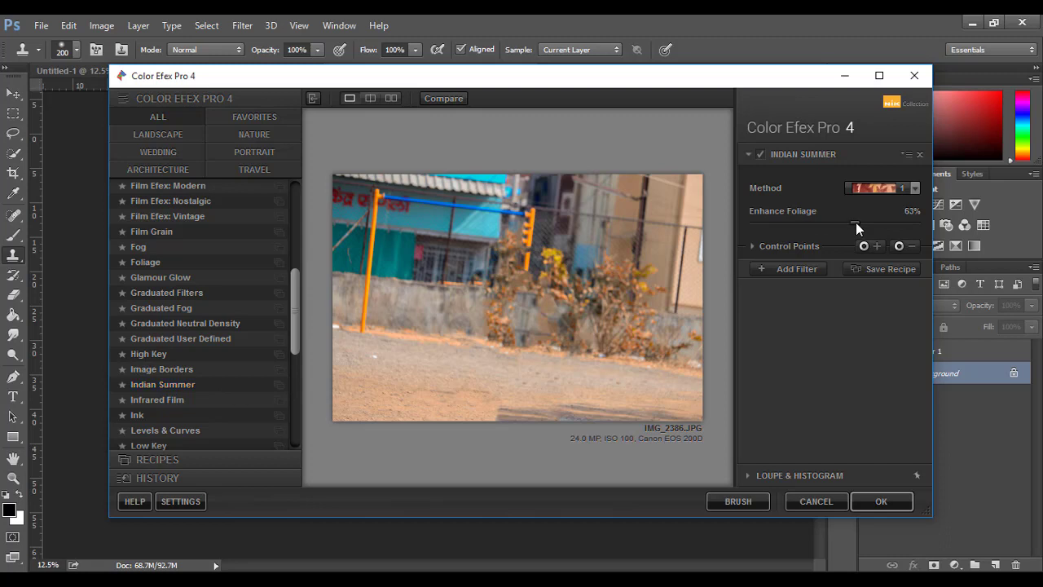
pyautogui.moveTo(868, 223); pyautogui.dragTo(853, 221)
pyautogui.click(802, 268)
pyautogui.click(863, 503)
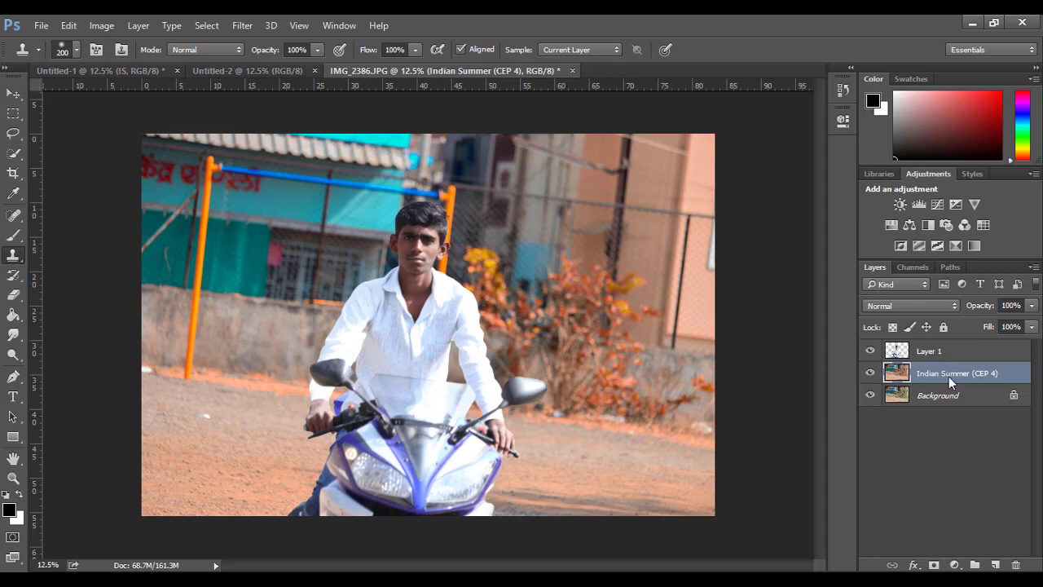
# Add a Hue/Saturation layer with Hue +4, Saturation +9, Lightness -10, then select Indian Summer
pyautogui.click(955, 564)
pyautogui.click(920, 379)
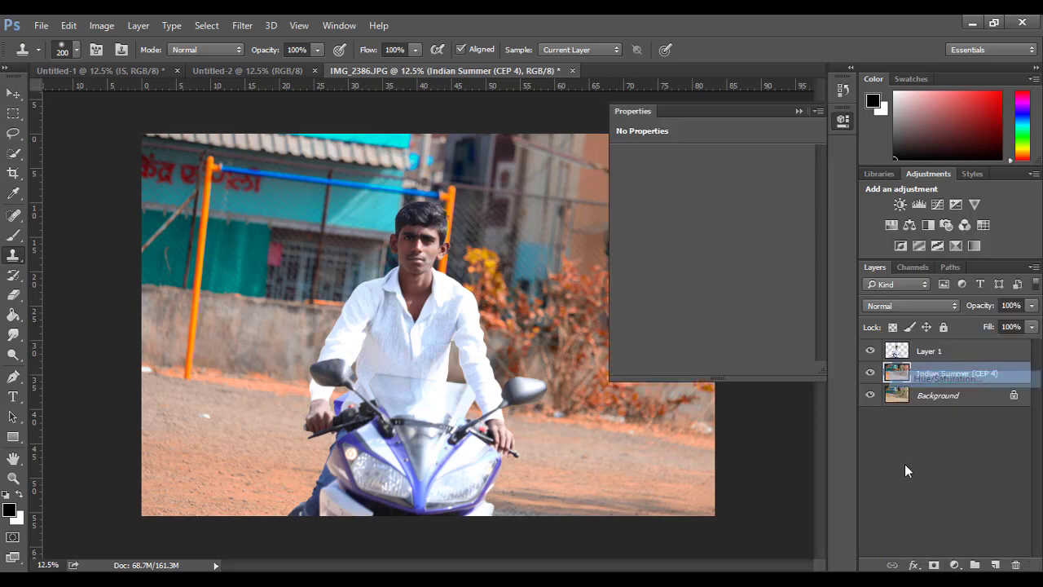
pyautogui.moveTo(712, 245)
pyautogui.mouseDown()
pyautogui.moveTo(722, 245)
pyautogui.moveTo(702, 275)
pyautogui.mouseUp()
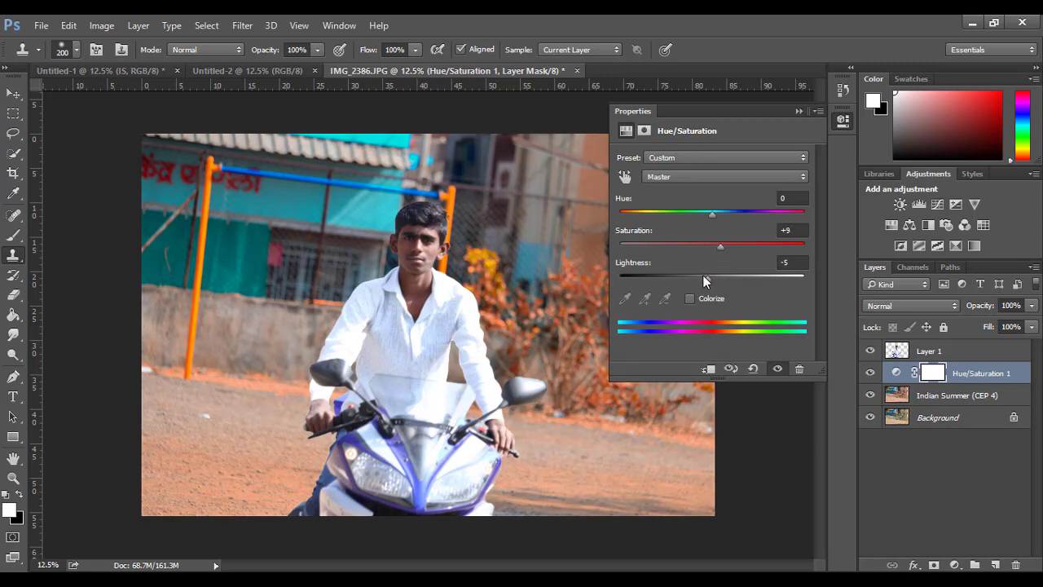
pyautogui.moveTo(713, 215); pyautogui.dragTo(714, 216)
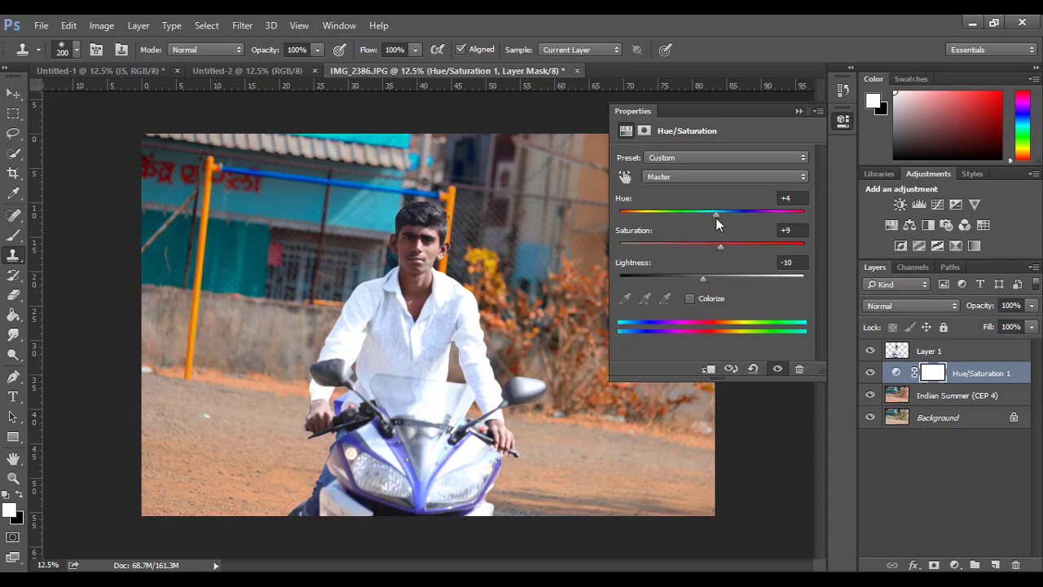
pyautogui.click(803, 116)
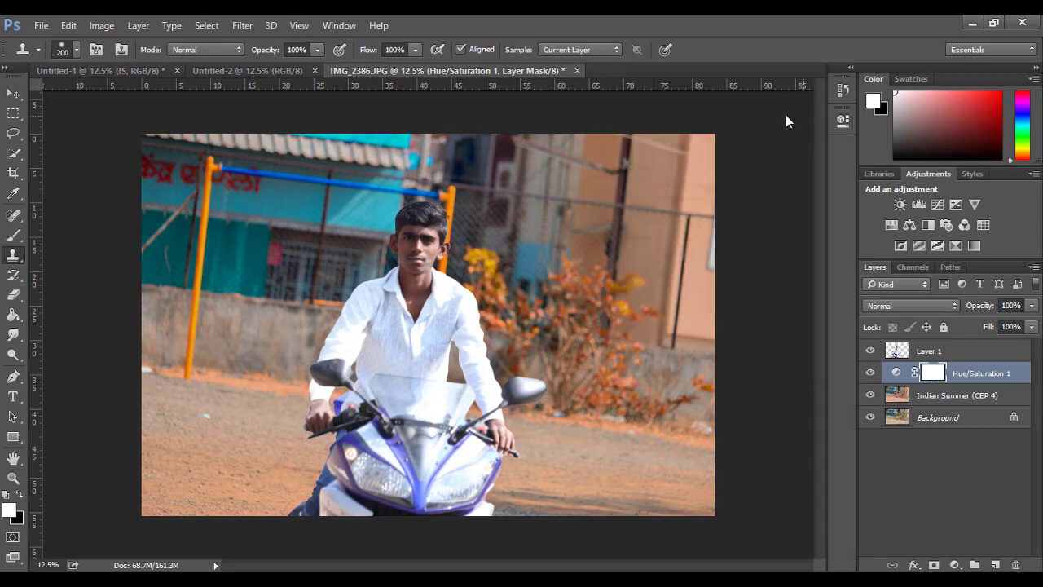
pyautogui.click(904, 396)
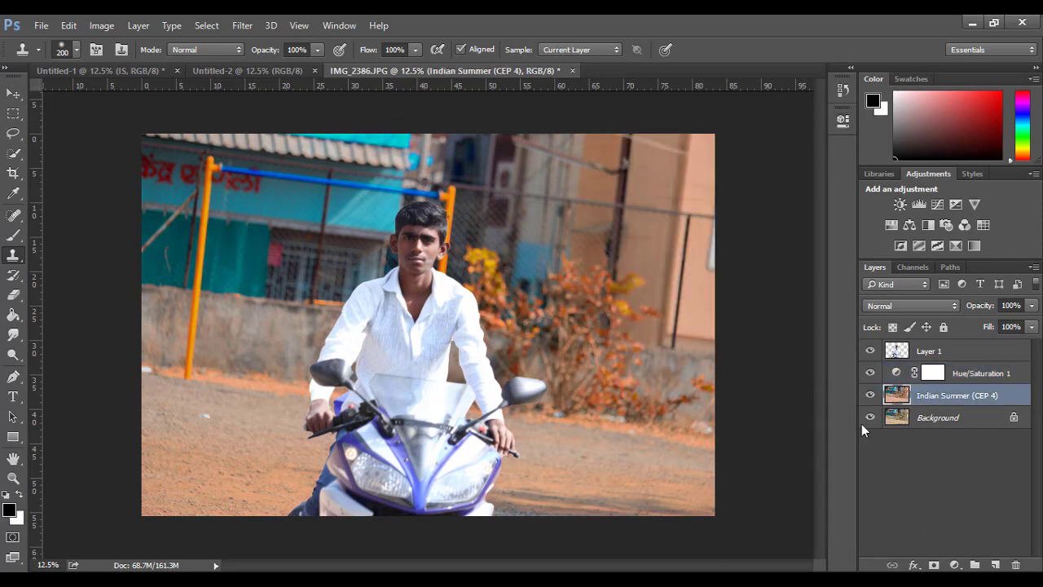
# Apply an 18.2-pixel Gaussian Blur to the Indian Summer background layer
pyautogui.click(242, 25)
pyautogui.moveTo(269, 193)
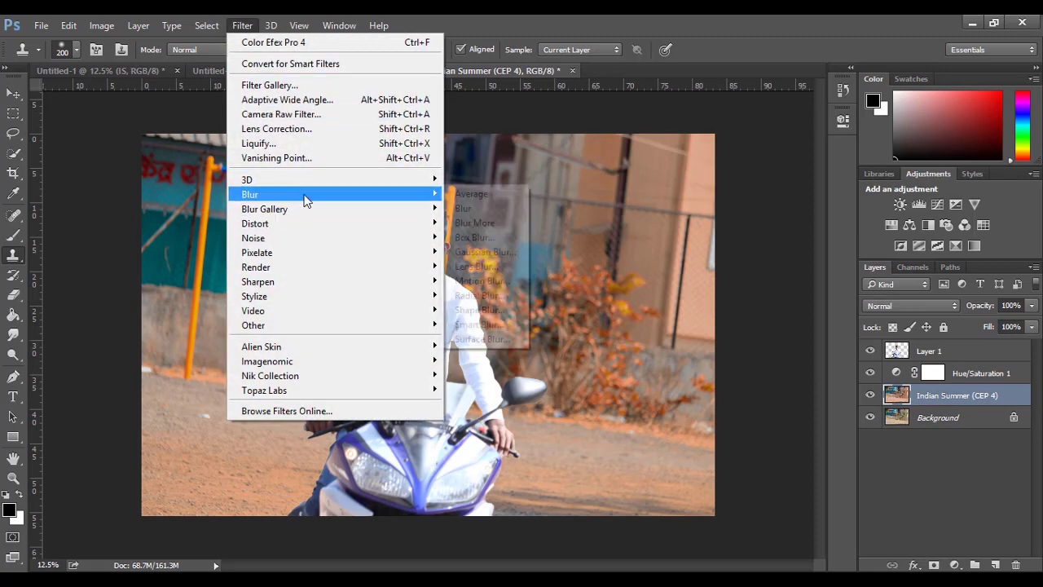
pyautogui.click(482, 252)
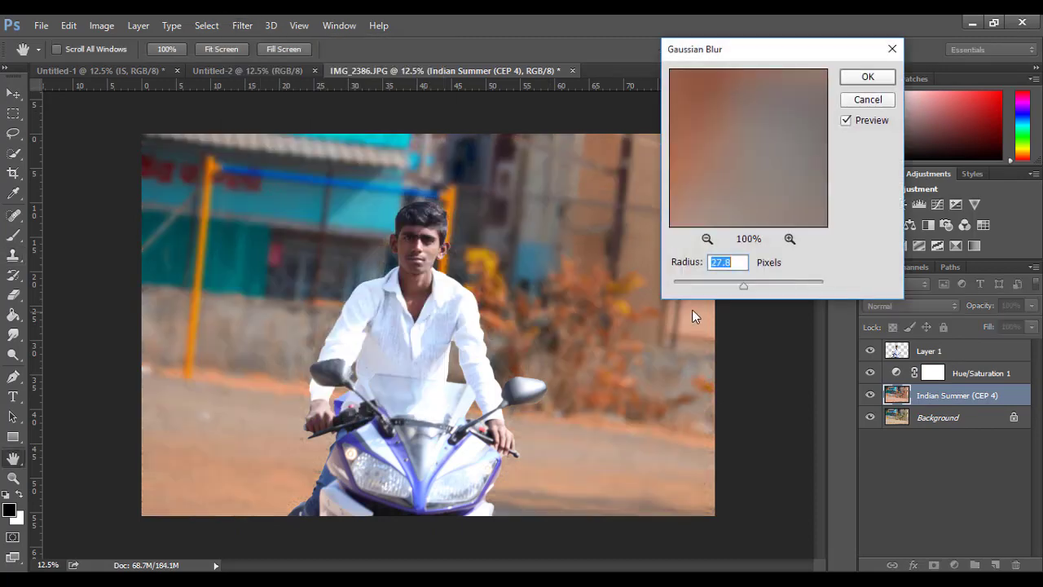
pyautogui.moveTo(728, 287); pyautogui.dragTo(743, 289)
pyautogui.moveTo(743, 282); pyautogui.dragTo(742, 285)
pyautogui.click(864, 77)
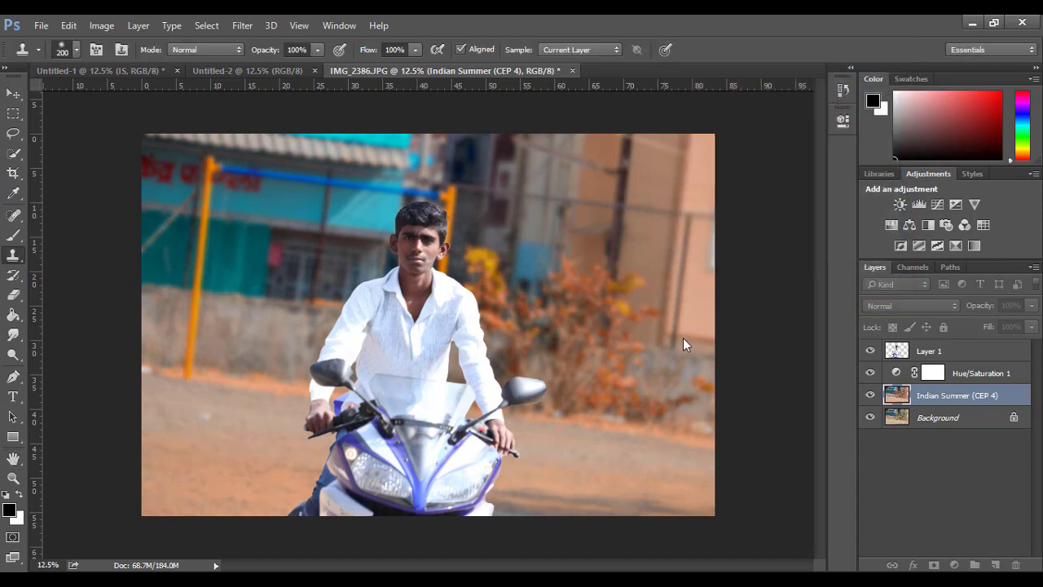
# Open Camera Raw on the rider's Layer 1, lowering exposure to -0.55 and highlights
pyautogui.click(925, 351)
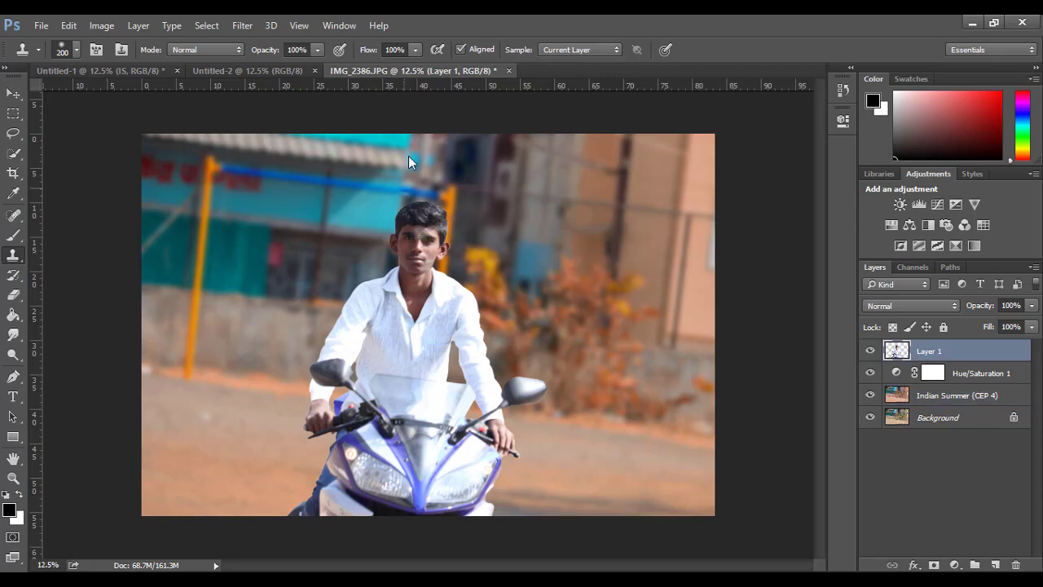
pyautogui.click(242, 25)
pyautogui.click(324, 181)
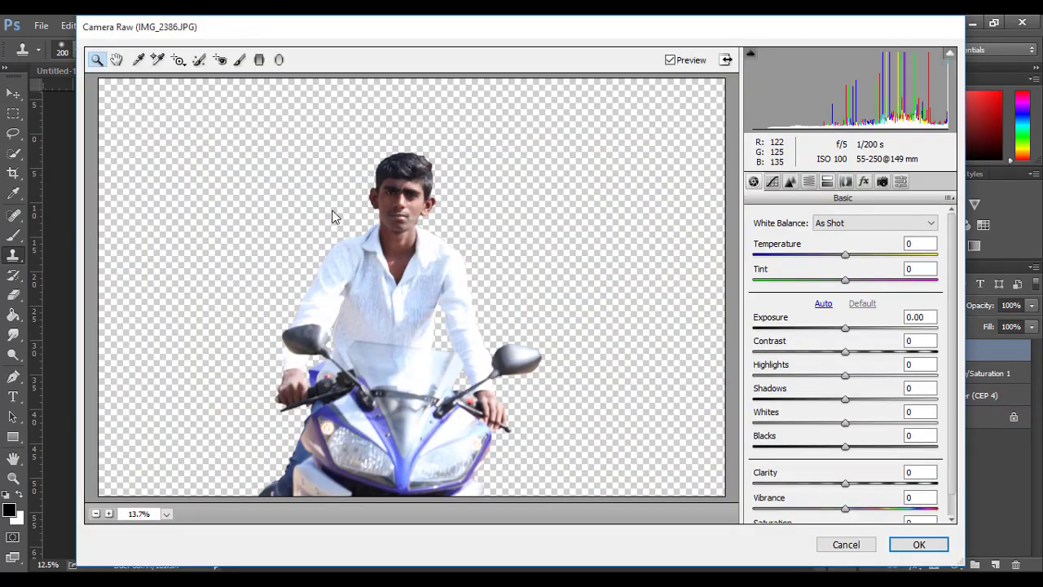
pyautogui.moveTo(844, 328); pyautogui.dragTo(834, 328)
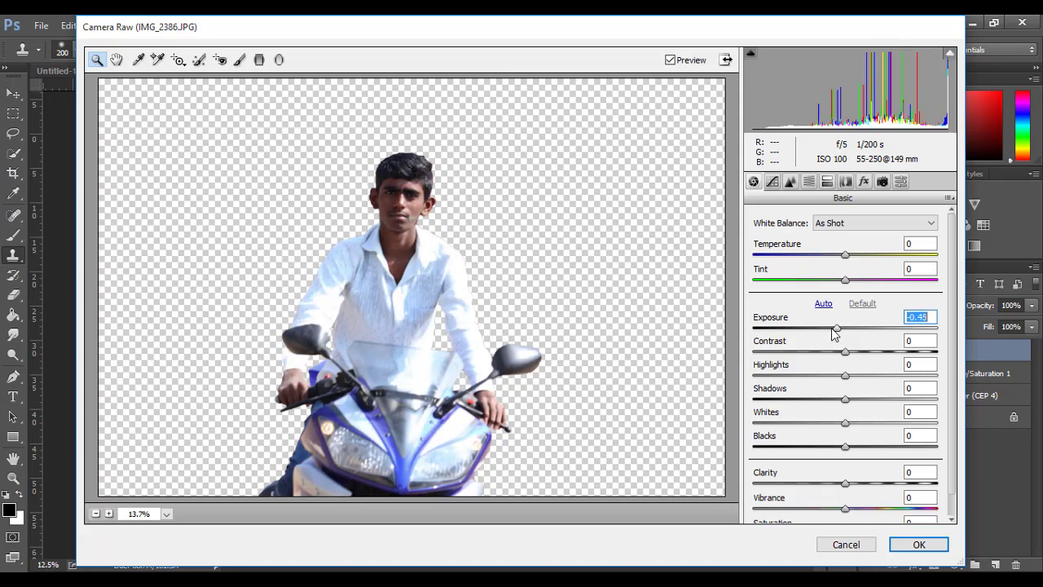
pyautogui.moveTo(845, 375); pyautogui.dragTo(795, 376)
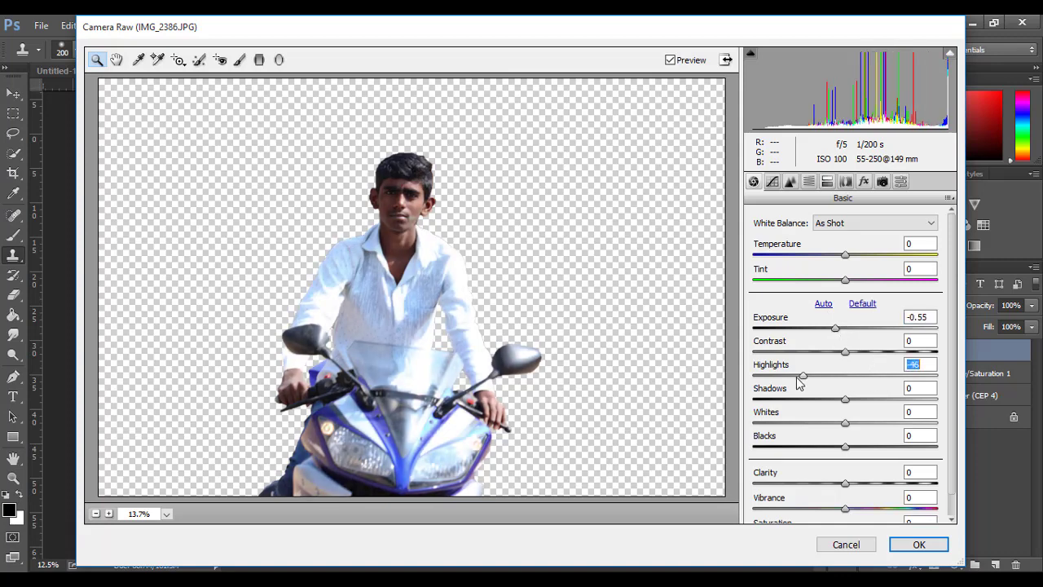
# Set Whites -78, Vibrance +18 and Highlights -58, then apply the Camera Raw filter
pyautogui.moveTo(844, 423); pyautogui.dragTo(836, 422)
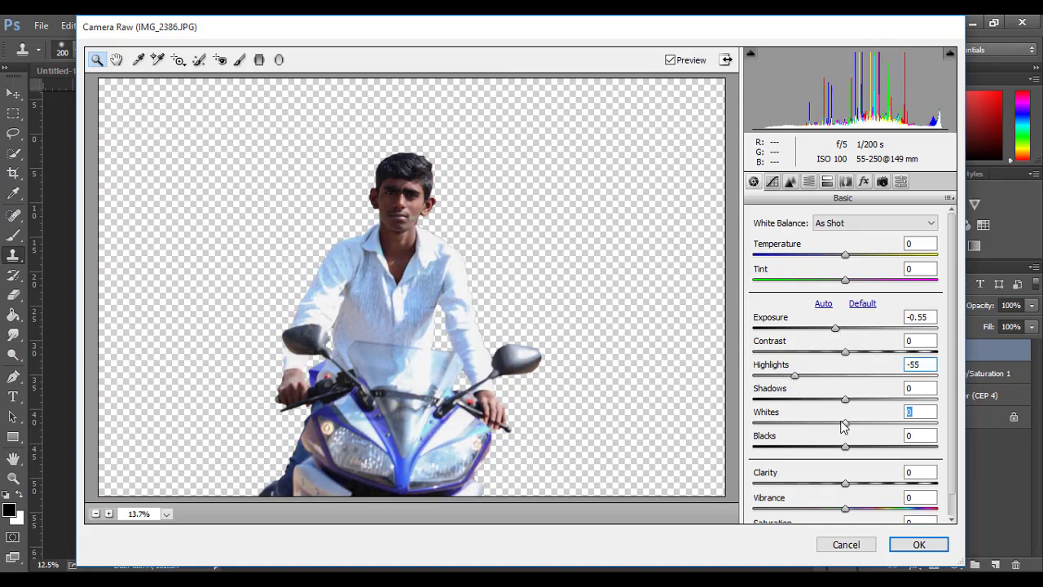
pyautogui.moveTo(845, 509); pyautogui.dragTo(856, 508)
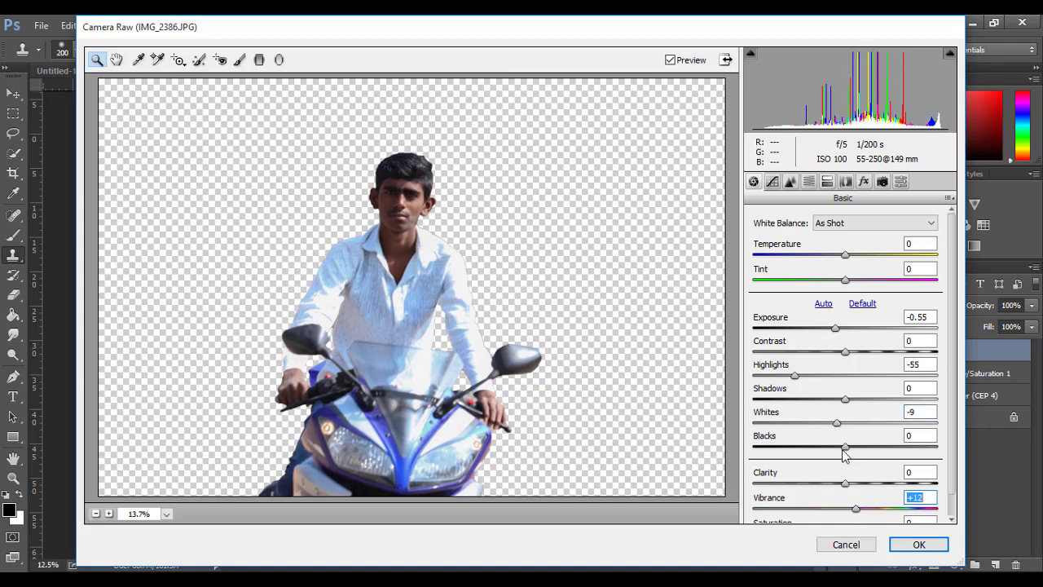
pyautogui.moveTo(824, 420)
pyautogui.mouseDown()
pyautogui.moveTo(749, 425)
pyautogui.moveTo(774, 422)
pyautogui.mouseUp()
pyautogui.moveTo(794, 376); pyautogui.dragTo(782, 376)
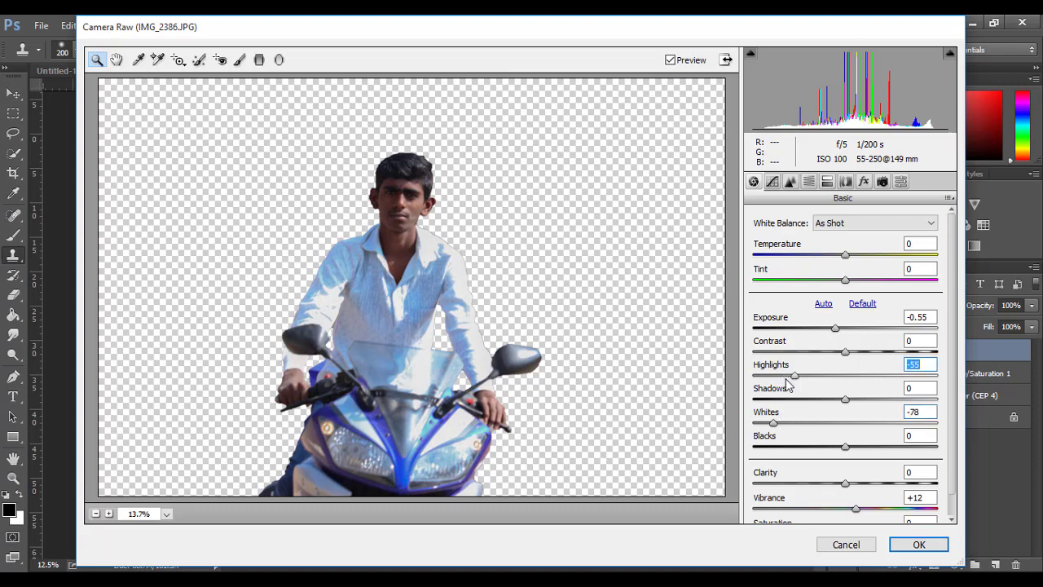
pyautogui.write('-50')
pyautogui.press('Tab')
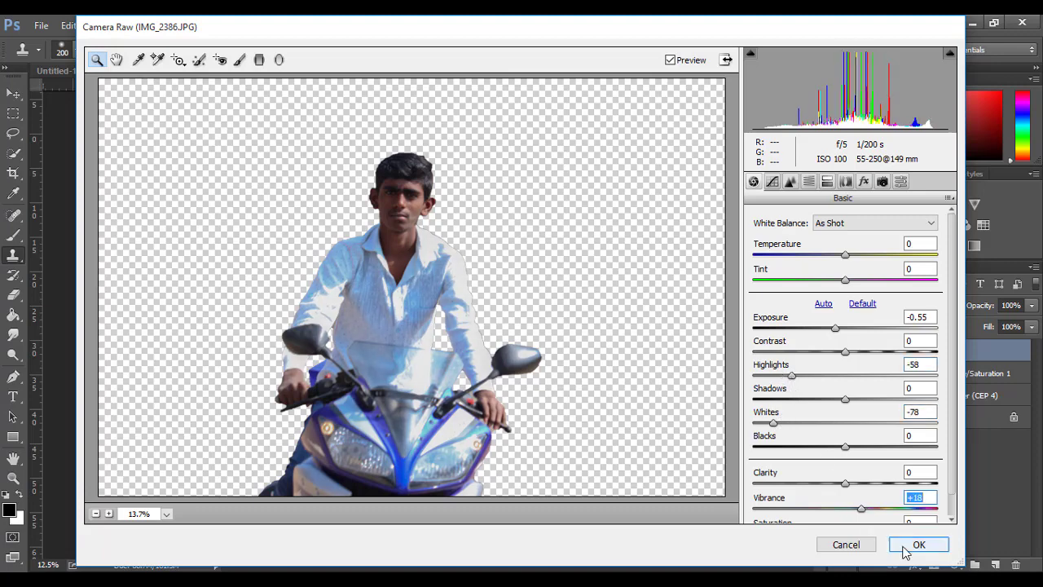
pyautogui.click(918, 544)
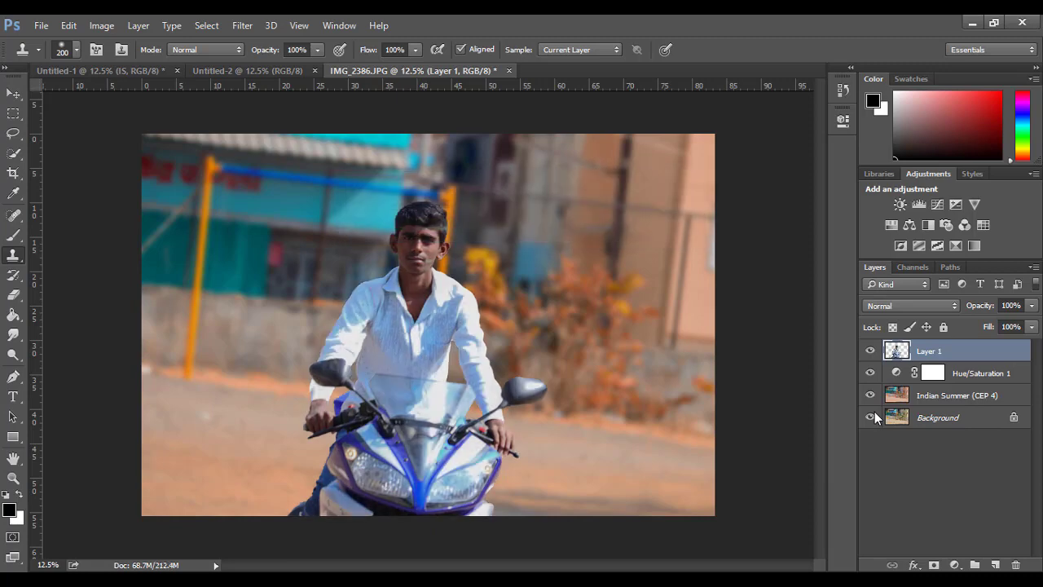
# Load Layer 1's outline, feather it 2 px, select the inverse, then deselect
pyautogui.keyDown('ctrl'); pyautogui.click(896, 350); pyautogui.keyUp('ctrl')
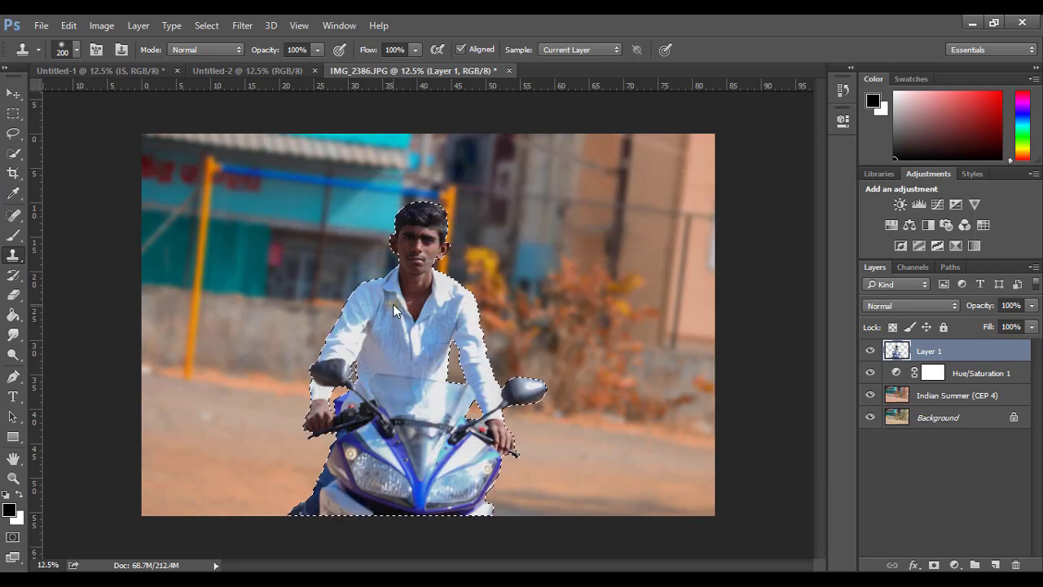
pyautogui.press('w')
pyautogui.rightClick(393, 295)
pyautogui.click(437, 292)
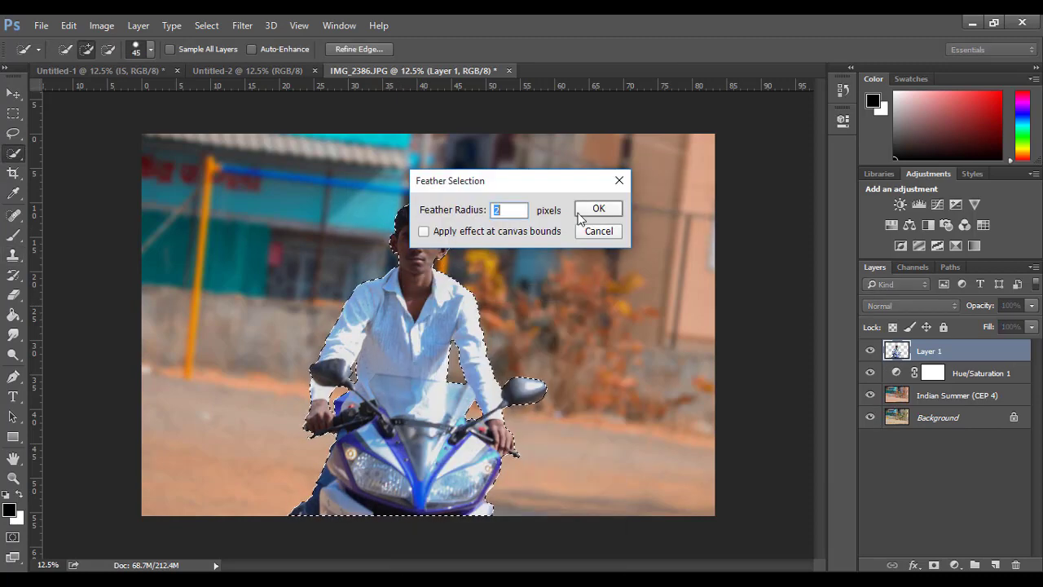
pyautogui.click(599, 209)
pyautogui.rightClick(393, 293)
pyautogui.click(437, 279)
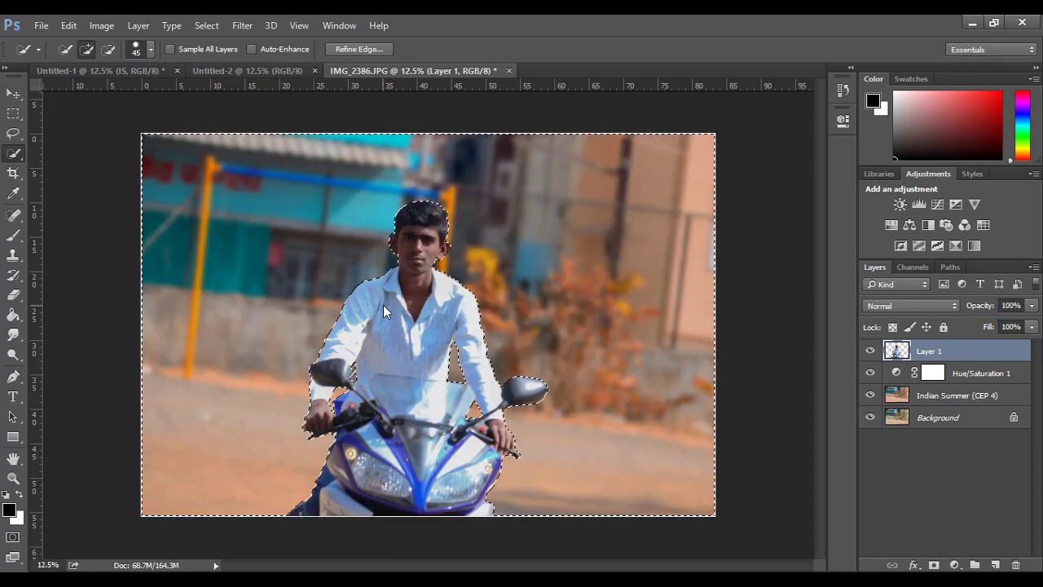
pyautogui.hotkey('ctrl', 'd')
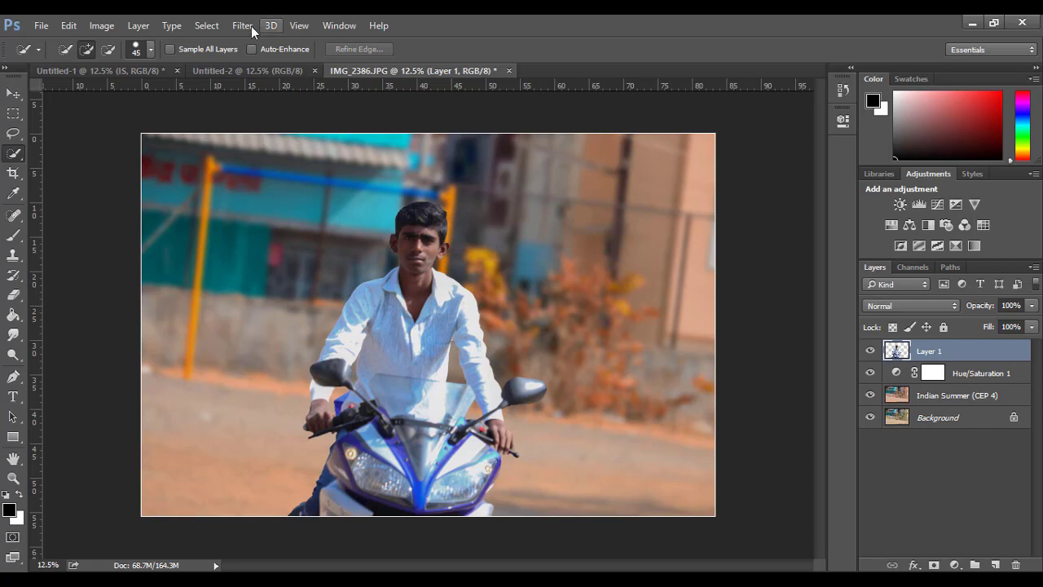
pyautogui.click(251, 26)
# Add a Color Efex Pro 4 Contrast Color Range layer: 110% colour contrast, colour 18°
pyautogui.click(464, 396)
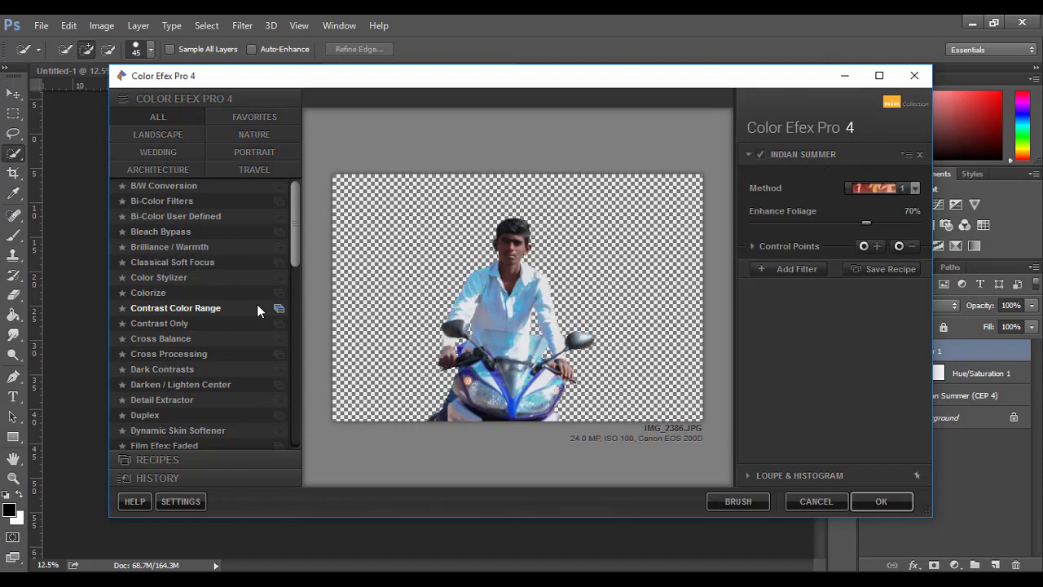
pyautogui.click(164, 308)
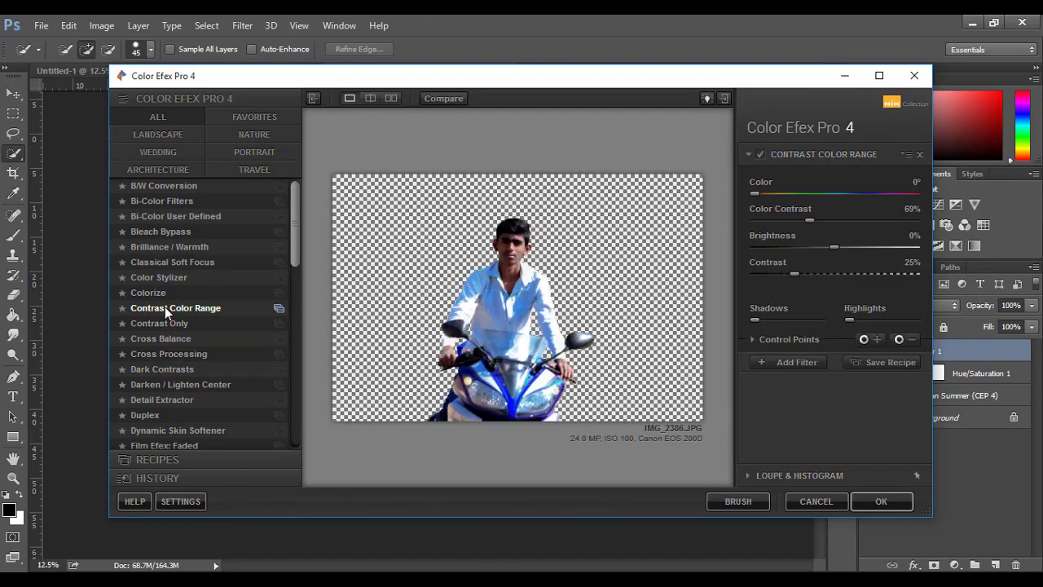
pyautogui.moveTo(809, 220); pyautogui.dragTo(841, 219)
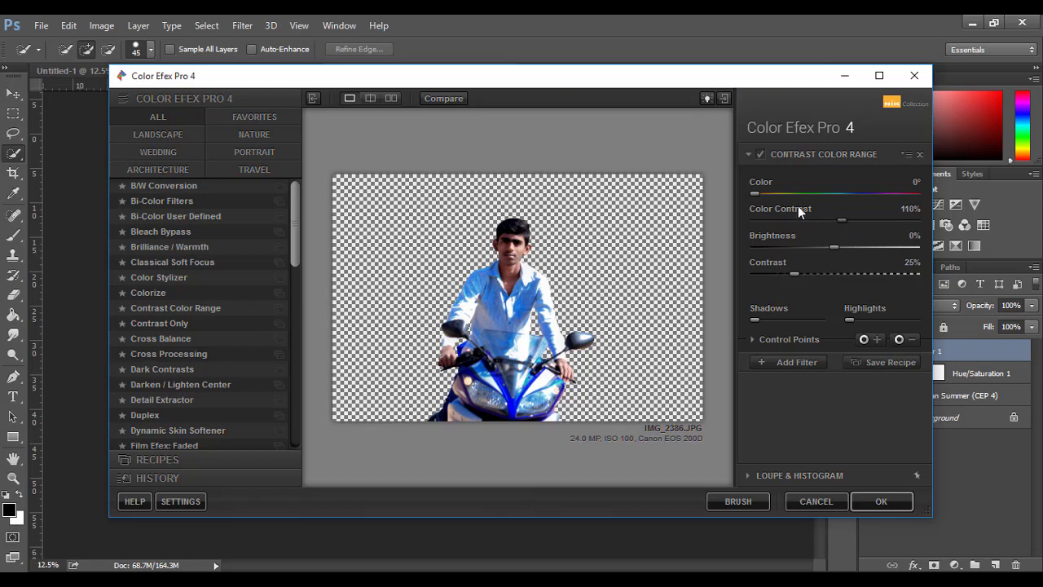
pyautogui.click(763, 194)
pyautogui.click(864, 502)
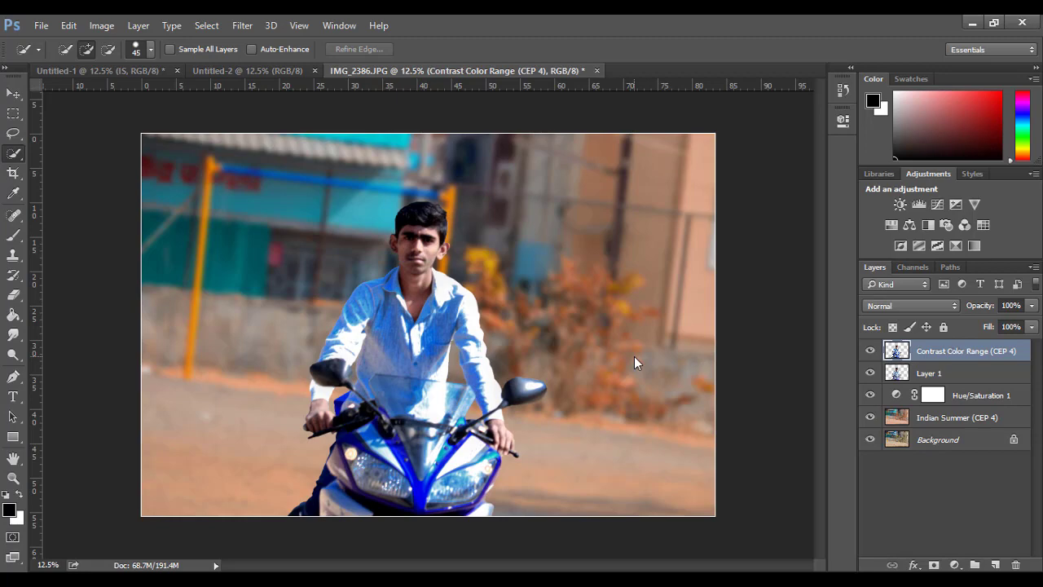
# Zoom in on the rider's face and switch to the Brush tool
pyautogui.hotkey('ctrl', '+')
pyautogui.hotkey('ctrl', '+')
pyautogui.hotkey('ctrl', '+')
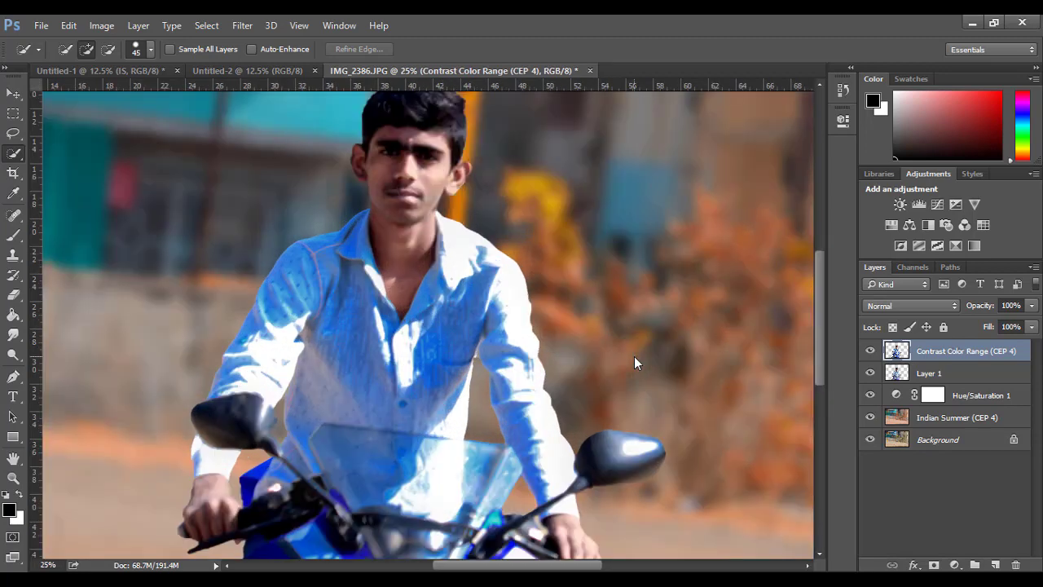
pyautogui.scroll(3, 470, 356)
pyautogui.scroll(2, 437, 348)
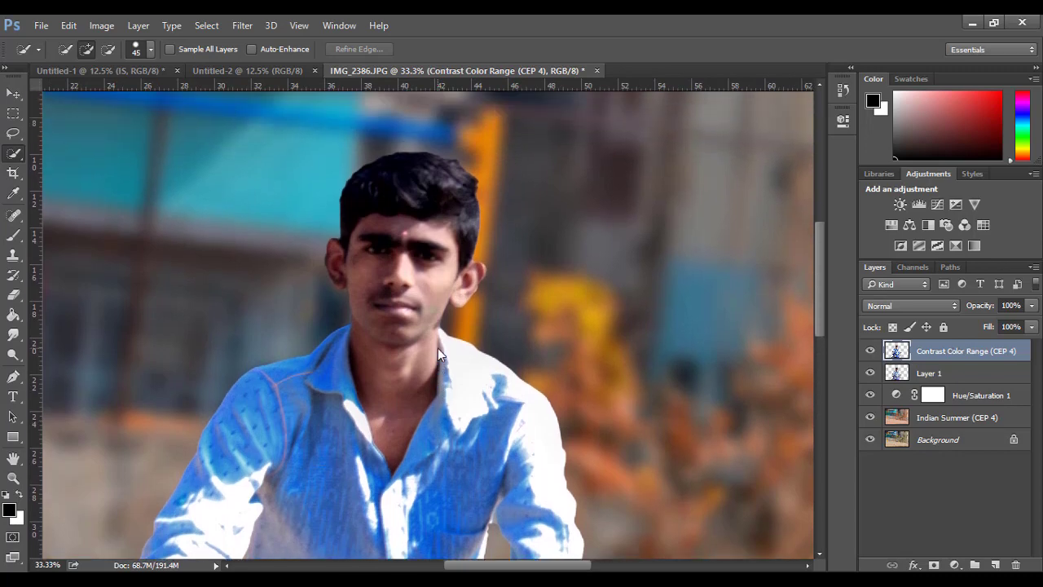
pyautogui.hotkey('ctrl', '+')
pyautogui.scroll(1, 361, 303)
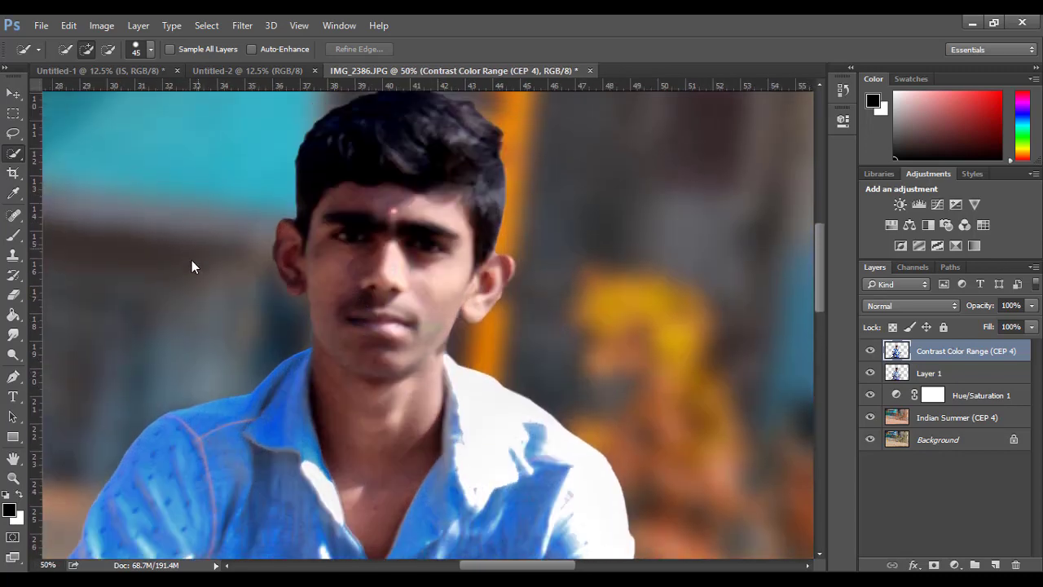
pyautogui.click(13, 235)
pyautogui.click(9, 509)
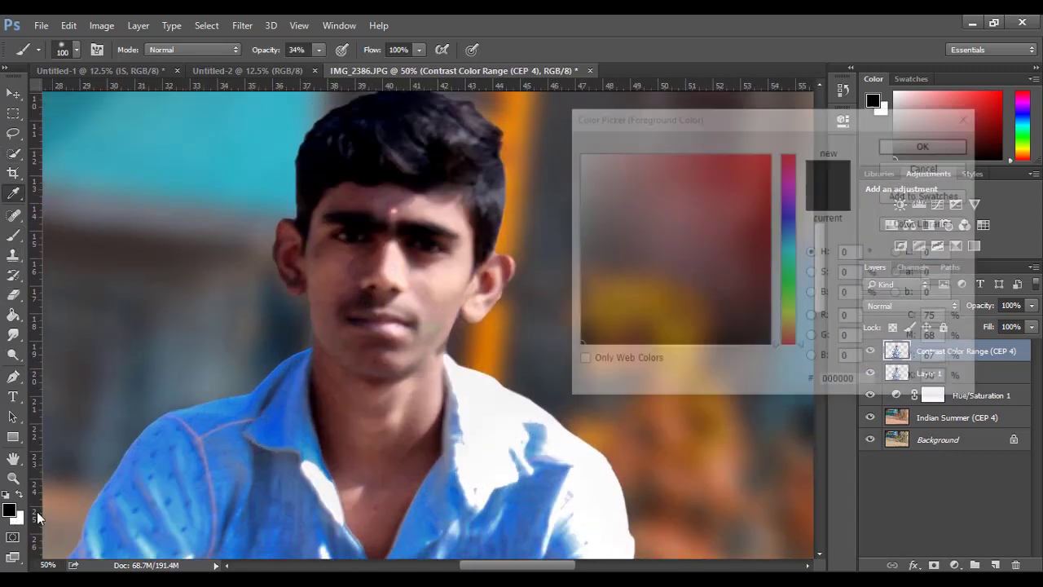
# Sample a lighter pinkish skin tone, then add Layer 2 with the rider's outline selected
pyautogui.moveTo(377, 422)
pyautogui.mouseDown()
pyautogui.moveTo(403, 391)
pyautogui.moveTo(426, 391)
pyautogui.mouseUp()
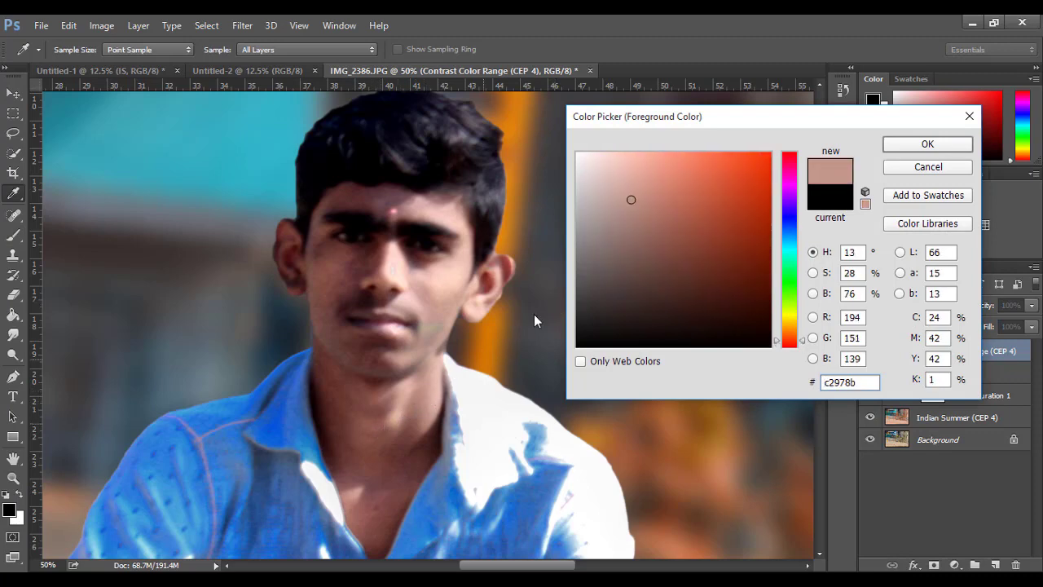
pyautogui.moveTo(638, 183); pyautogui.dragTo(644, 182)
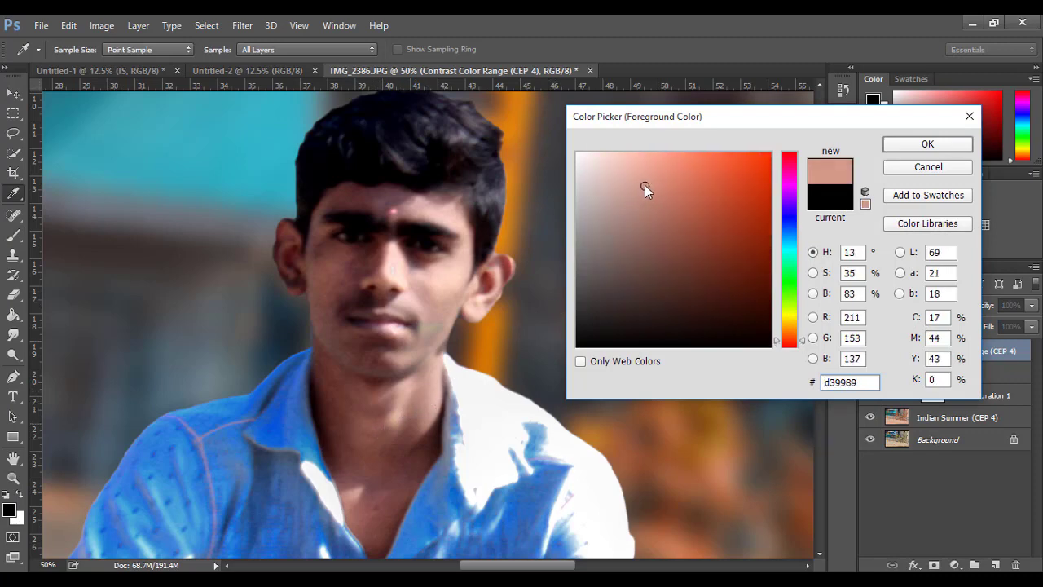
pyautogui.click(889, 144)
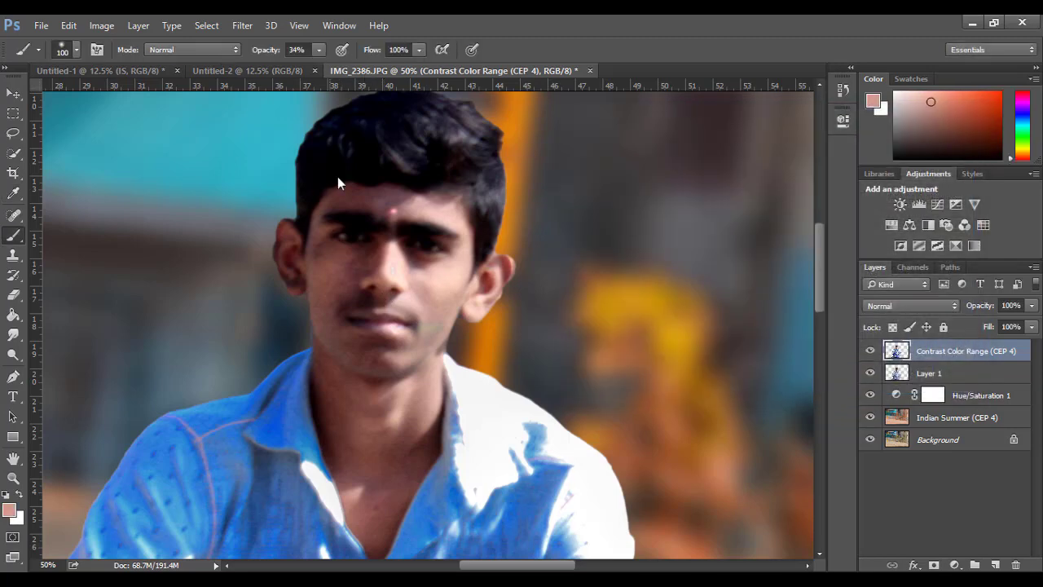
pyautogui.click(995, 565)
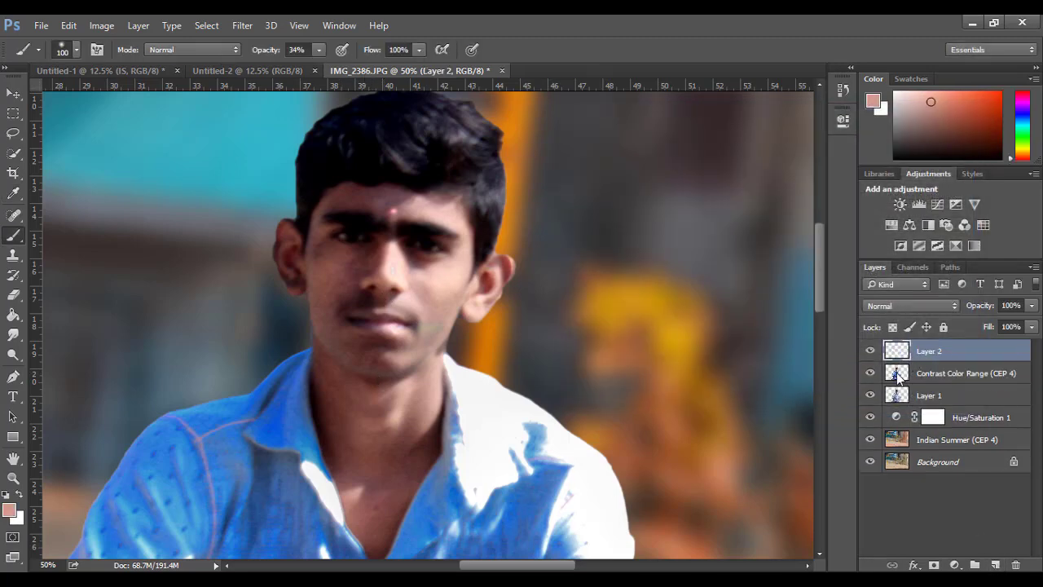
pyautogui.keyDown('ctrl'); pyautogui.click(897, 373); pyautogui.keyUp('ctrl')
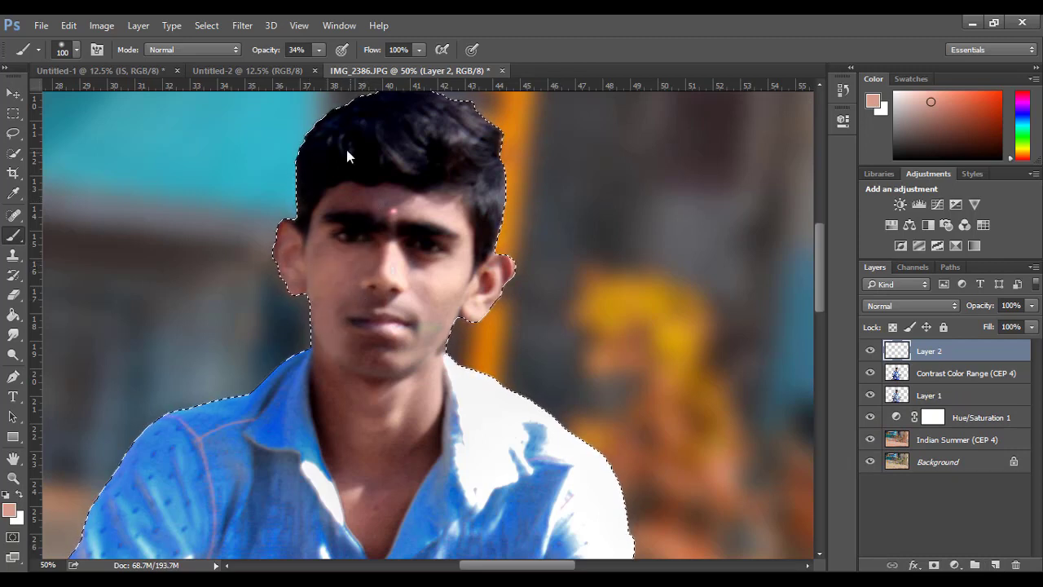
# Brush skin tone at 29% opacity, size 80, over forehead, chin and neck on Layer 2
pyautogui.click(319, 50)
pyautogui.moveTo(318, 67); pyautogui.dragTo(316, 68)
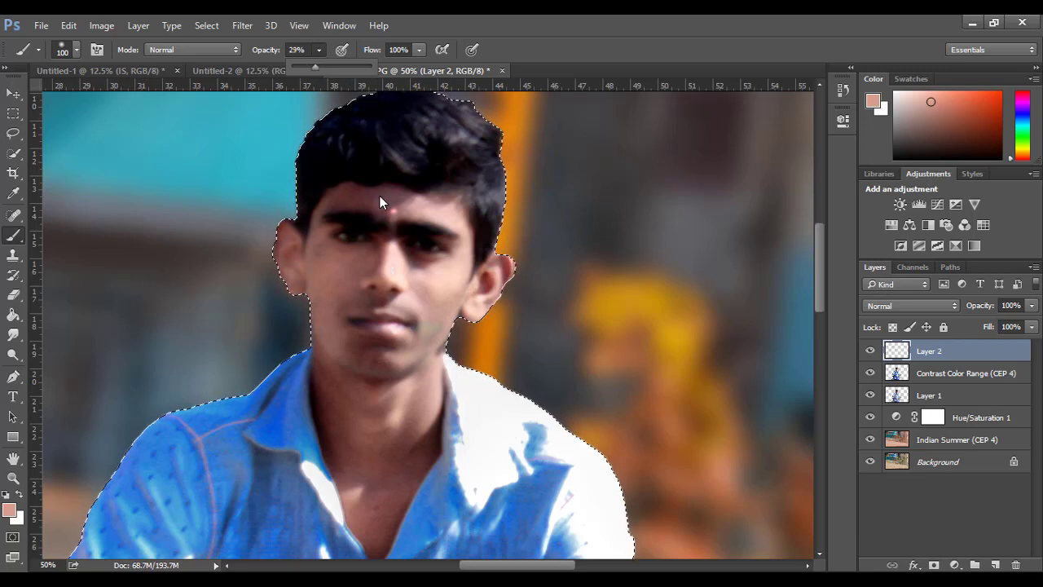
pyautogui.press('[')
pyautogui.press('[')
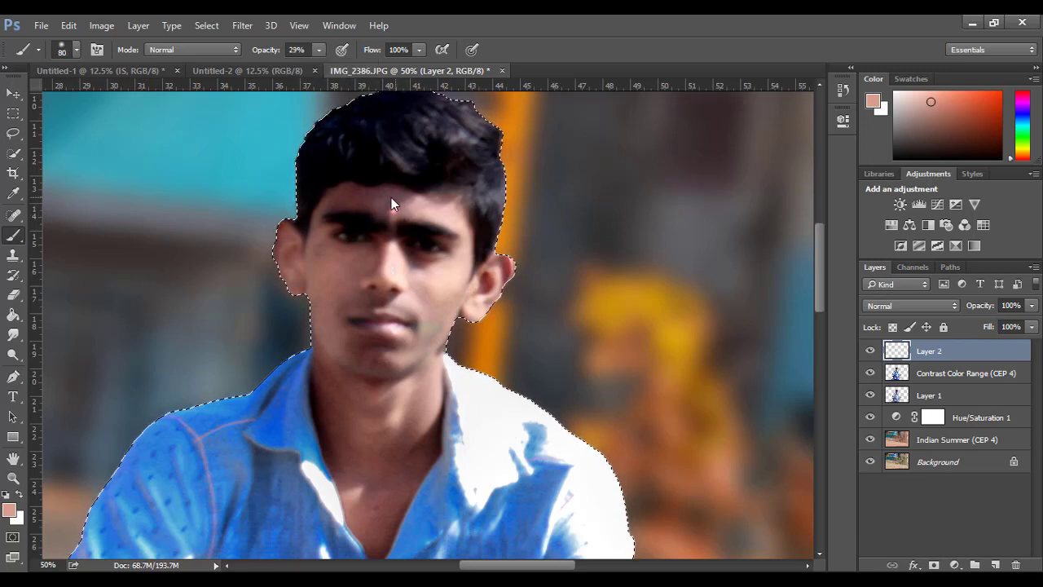
pyautogui.moveTo(326, 218)
pyautogui.mouseDown()
pyautogui.moveTo(405, 210)
pyautogui.moveTo(355, 267)
pyautogui.mouseUp()
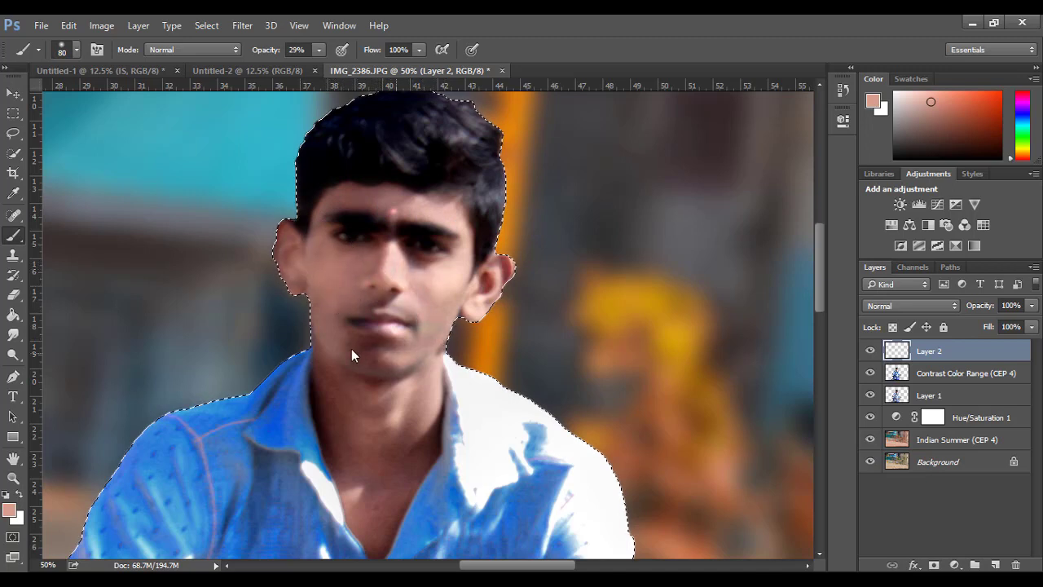
pyautogui.moveTo(353, 345); pyautogui.dragTo(397, 381)
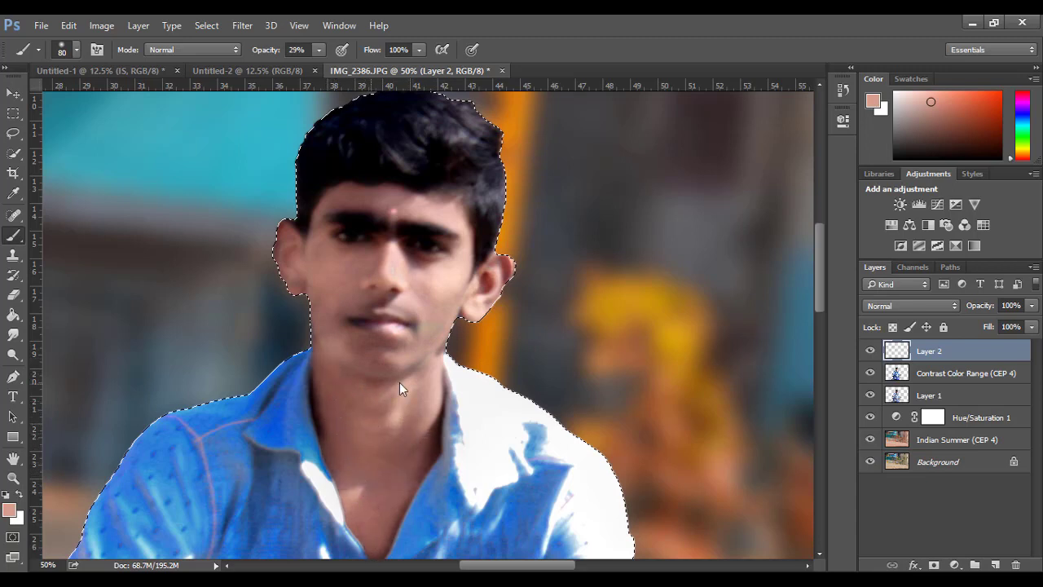
pyautogui.moveTo(399, 382); pyautogui.dragTo(444, 342)
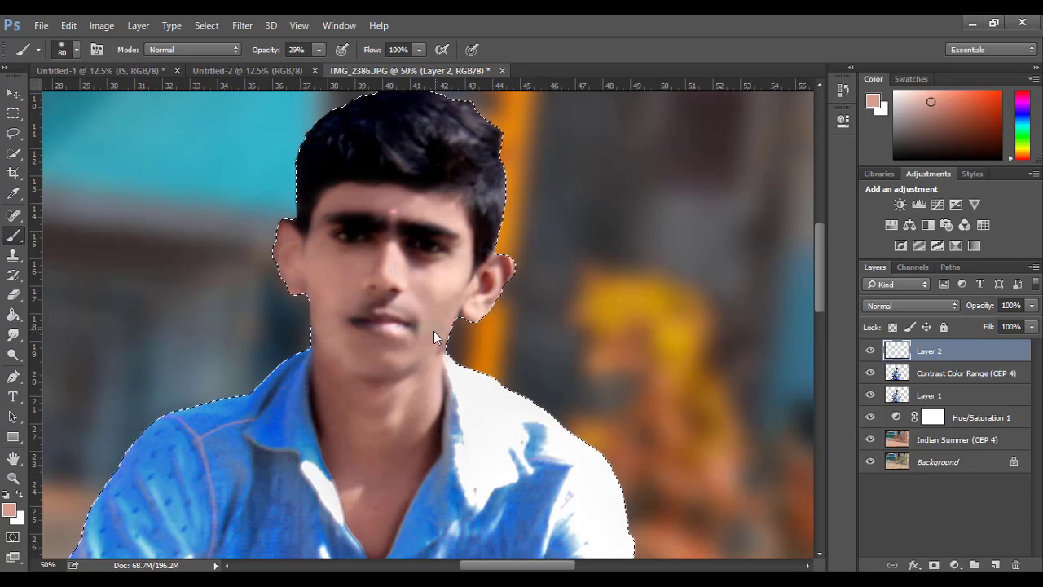
# Move down to the rider's hand and paint skin tone over it on Layer 2
pyautogui.scroll(-1, 472, 330)
pyautogui.scroll(-3, 407, 301)
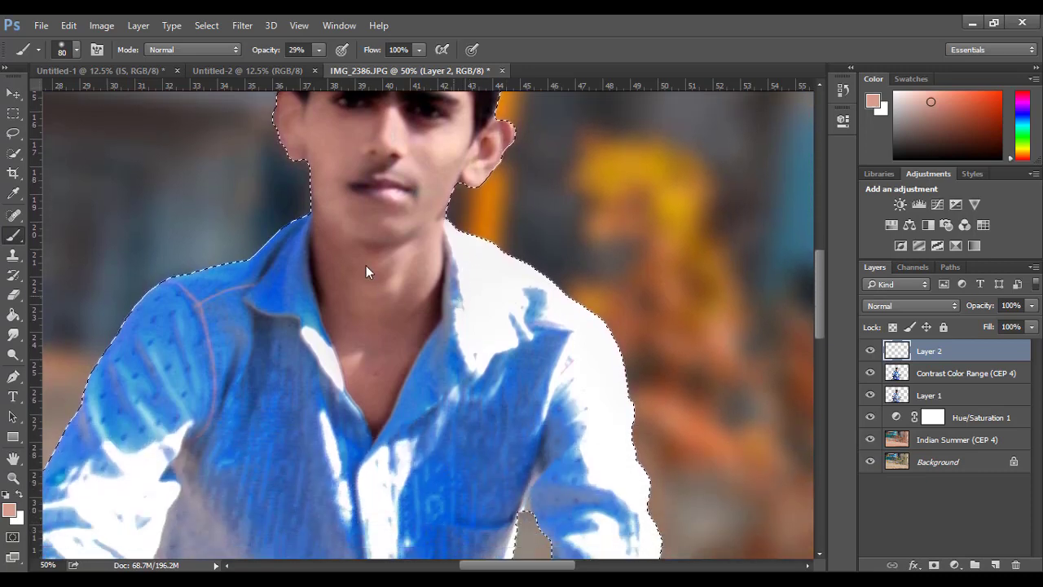
pyautogui.scroll(-2, 359, 212)
pyautogui.scroll(-3, 331, 463)
pyautogui.hscroll(3, 589, 523)
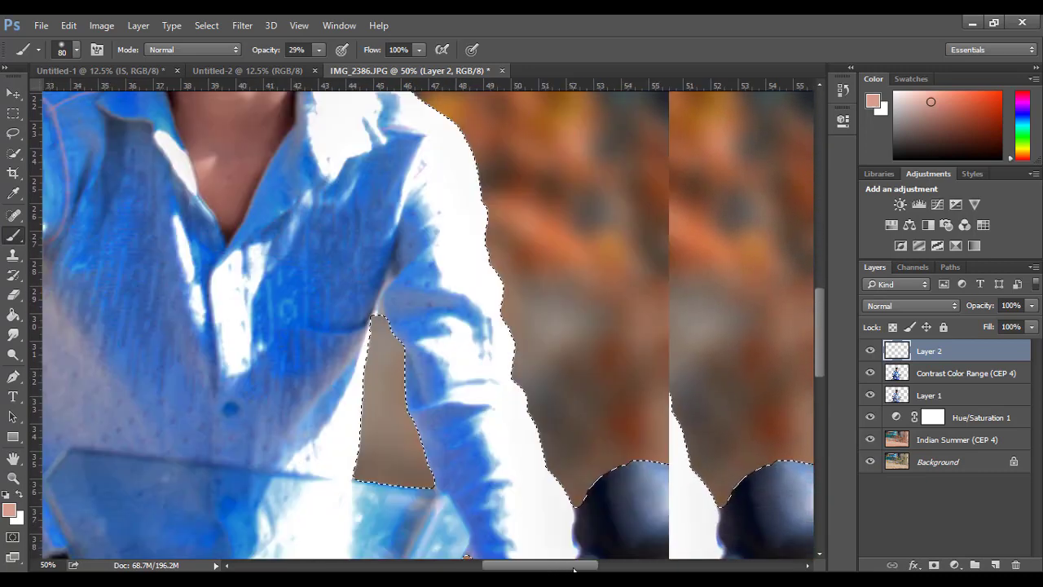
pyautogui.hscroll(2, 593, 519)
pyautogui.scroll(-2, 579, 526)
pyautogui.scroll(-1, 529, 522)
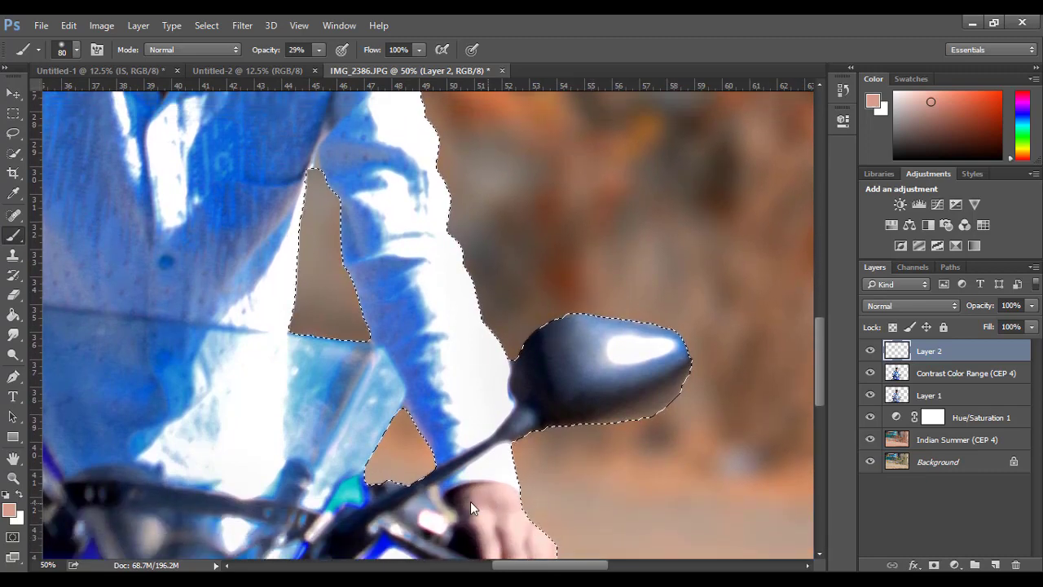
pyautogui.scroll(-1, 513, 505)
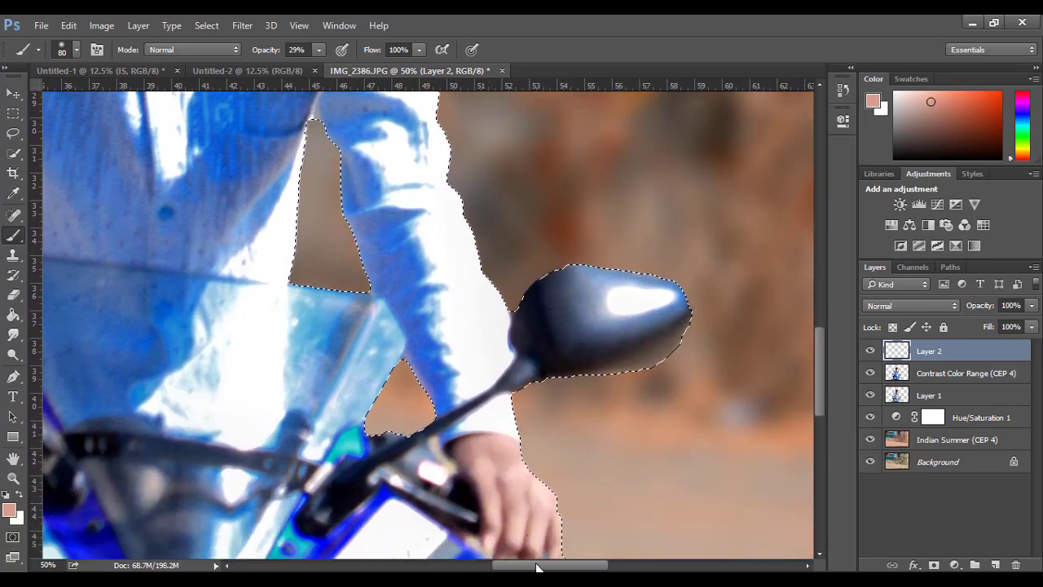
pyautogui.moveTo(545, 564); pyautogui.dragTo(438, 564)
pyautogui.moveTo(440, 379); pyautogui.dragTo(429, 465)
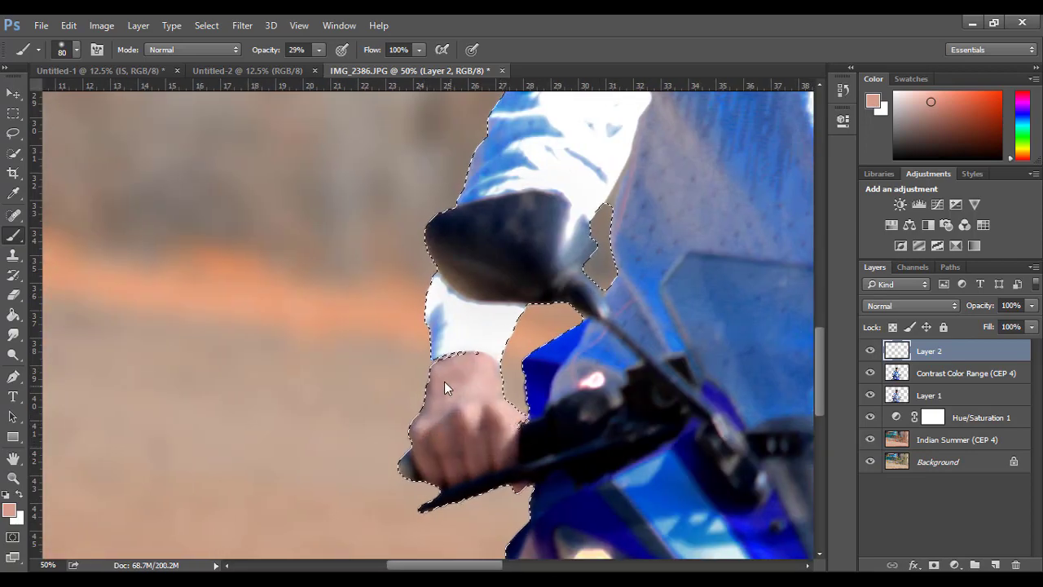
# Clear the rider selection and lower Layer 2's opacity toward 85%
pyautogui.scroll(1, 516, 456)
pyautogui.scroll(-4, 519, 427)
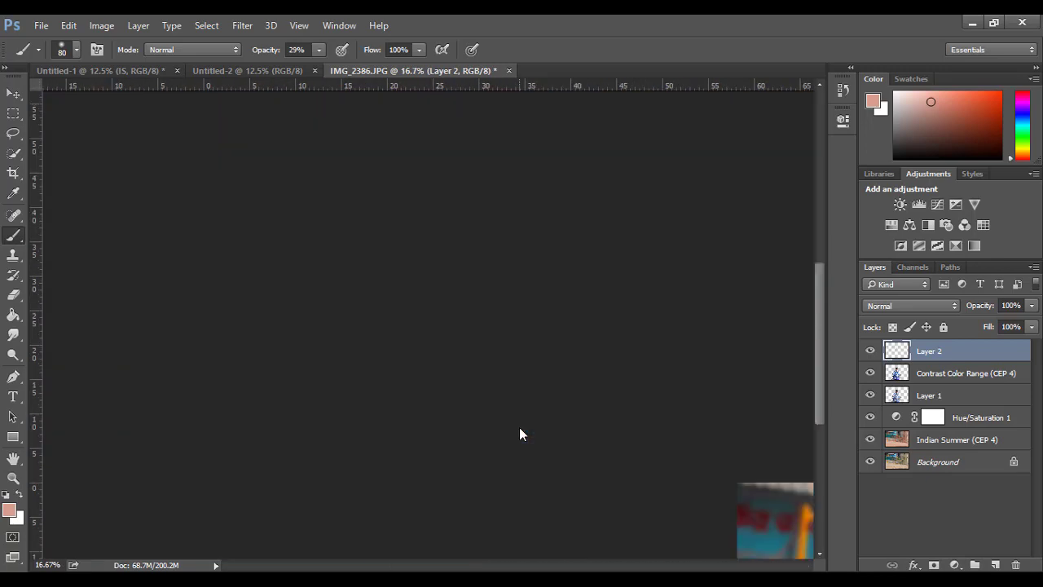
pyautogui.scroll(2, 519, 426)
pyautogui.scroll(2, 513, 424)
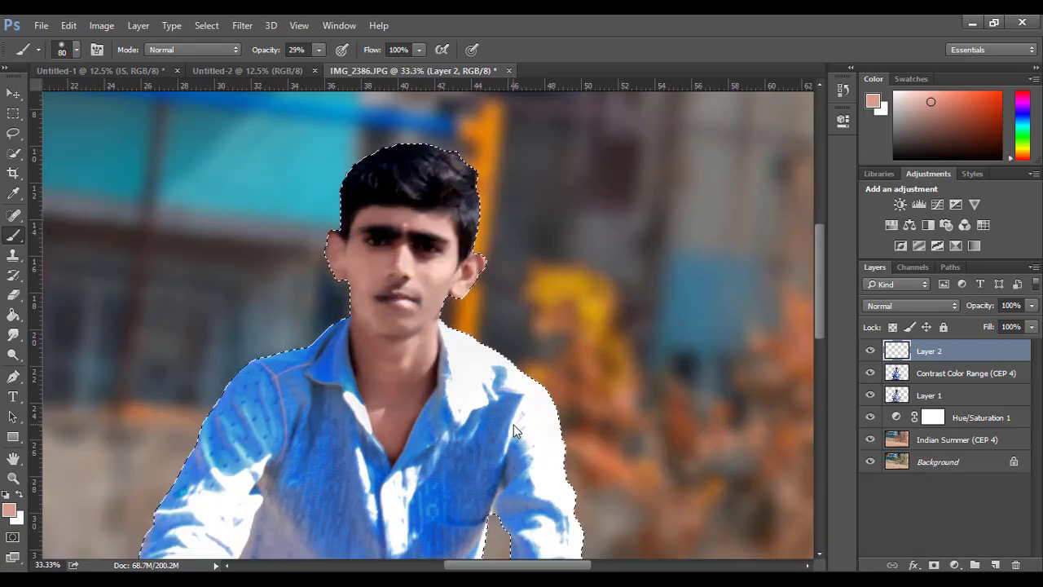
pyautogui.scroll(1, 512, 426)
pyautogui.hotkey('ctrl', 'd')
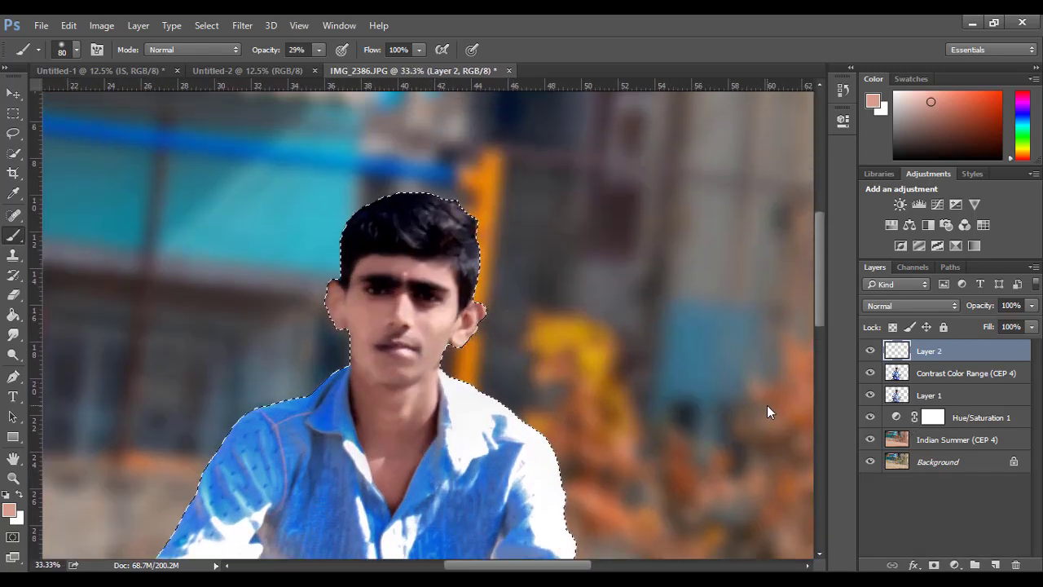
pyautogui.scroll(-1, 685, 412)
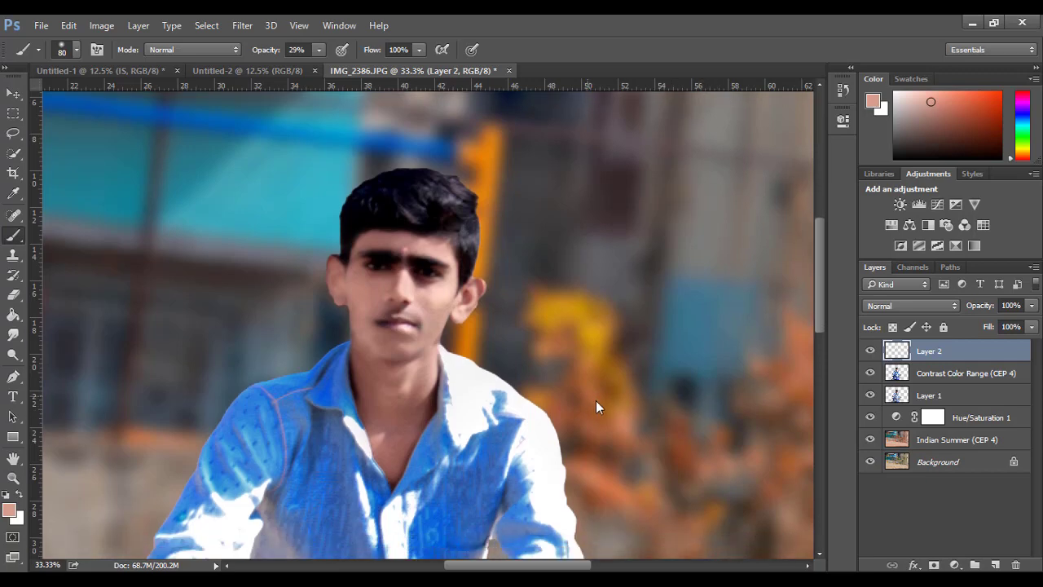
pyautogui.scroll(-3, 765, 418)
pyautogui.scroll(1, 765, 418)
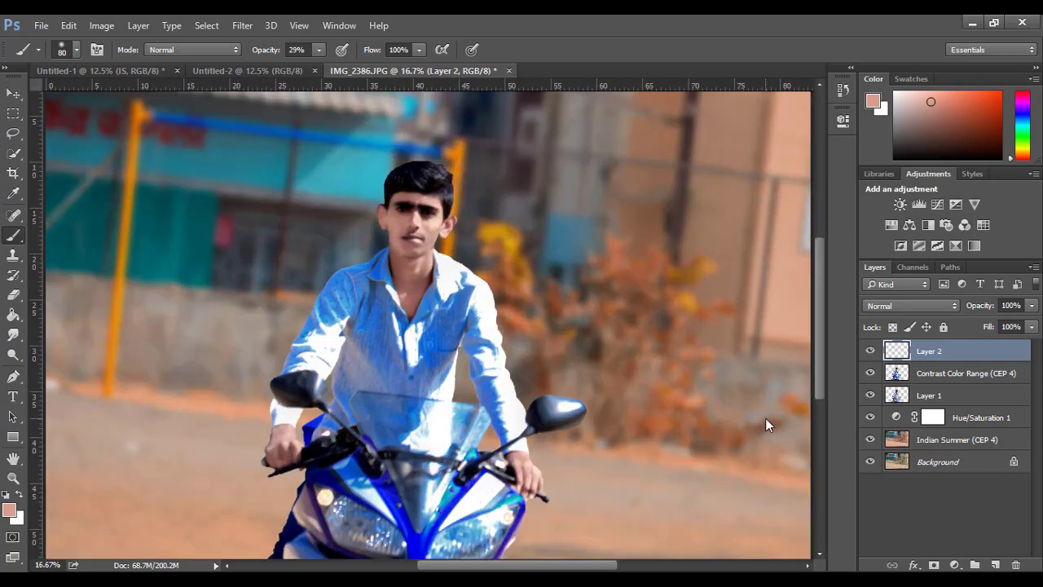
pyautogui.click(1031, 306)
pyautogui.moveTo(1030, 322)
pyautogui.mouseDown()
pyautogui.moveTo(995, 328)
pyautogui.moveTo(1009, 327)
pyautogui.mouseUp()
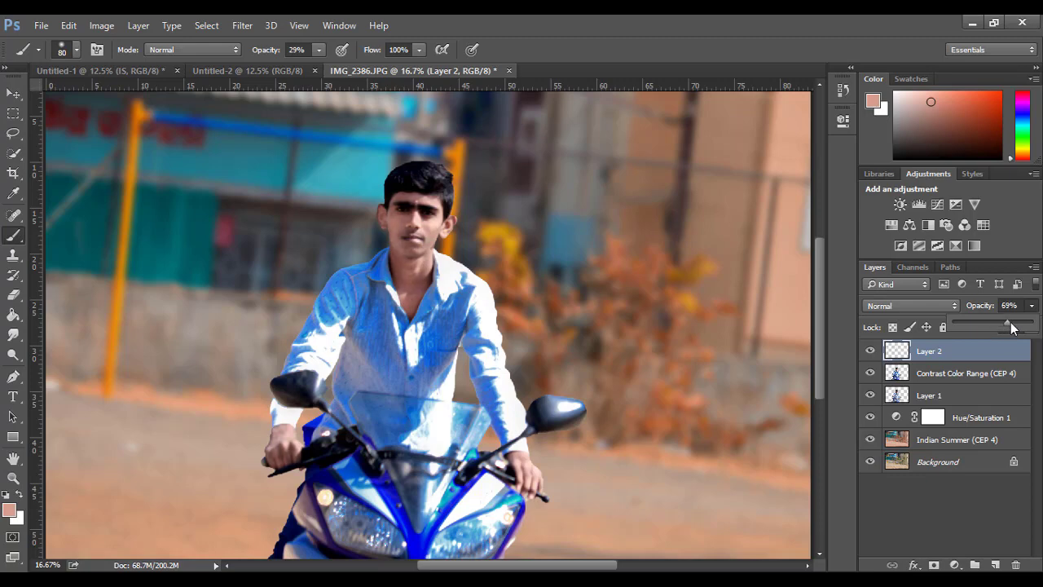
# Reduce Layer 2's opacity to 68%
pyautogui.moveTo(1009, 327); pyautogui.dragTo(1006, 327)
pyautogui.scroll(3, 419, 312)
pyautogui.scroll(3, 405, 318)
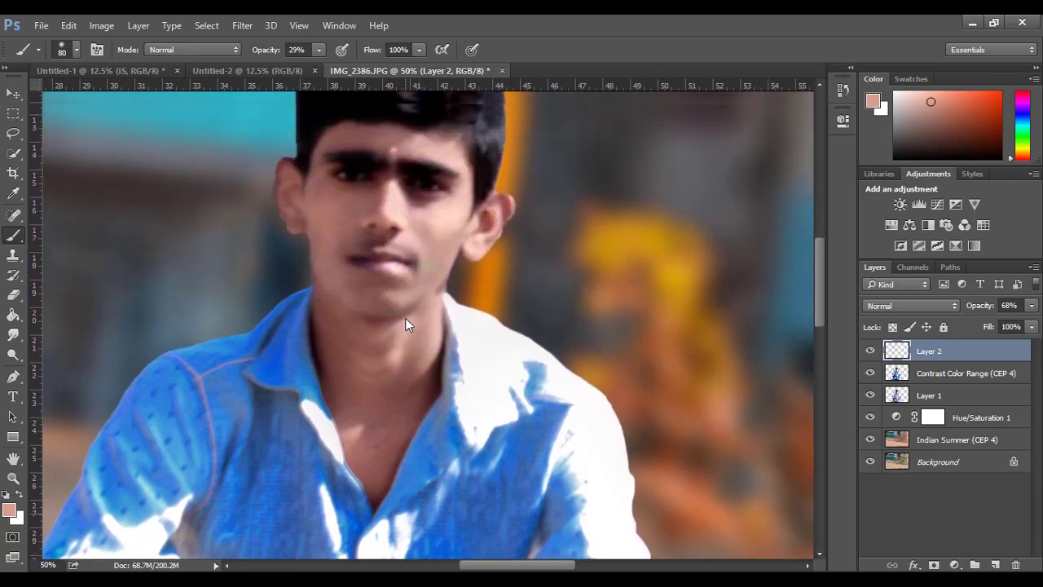
pyautogui.scroll(2, 405, 318)
pyautogui.scroll(1, 404, 318)
pyautogui.press('e')
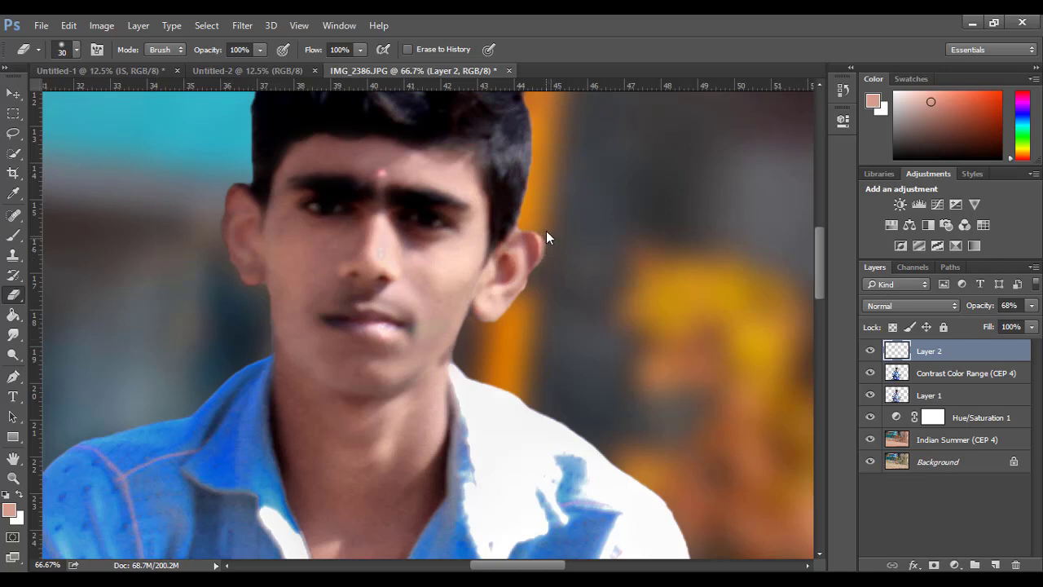
# Delete Layer 1 from the stack and make Layer 2 active again
pyautogui.click(946, 395)
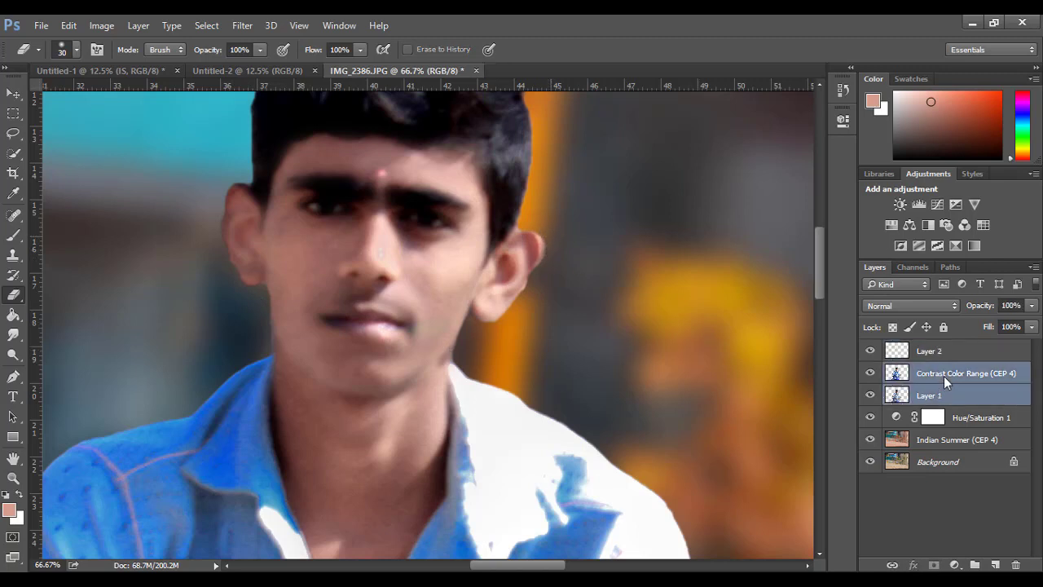
pyautogui.press('Delete')
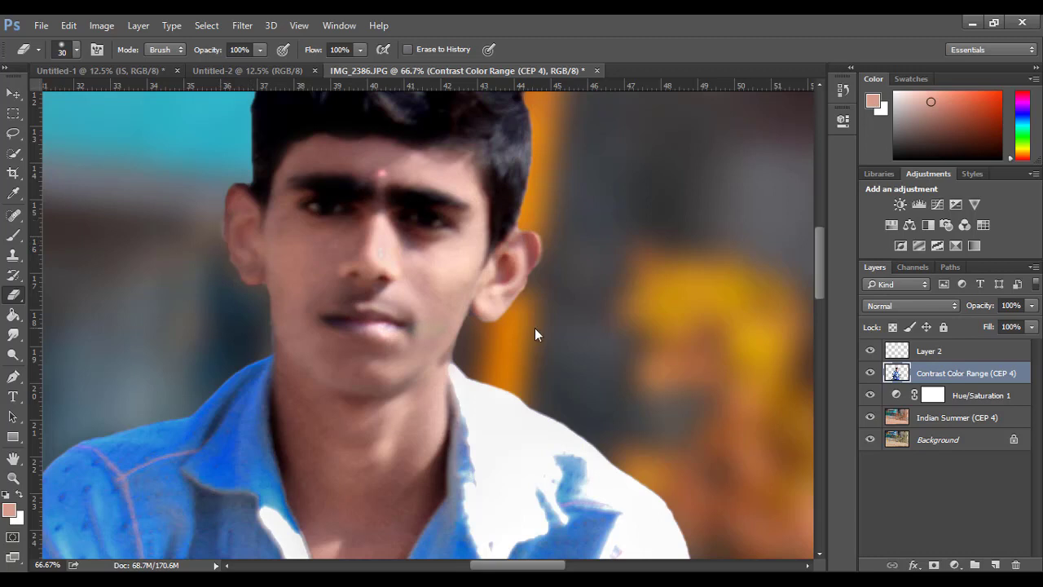
pyautogui.click(966, 350)
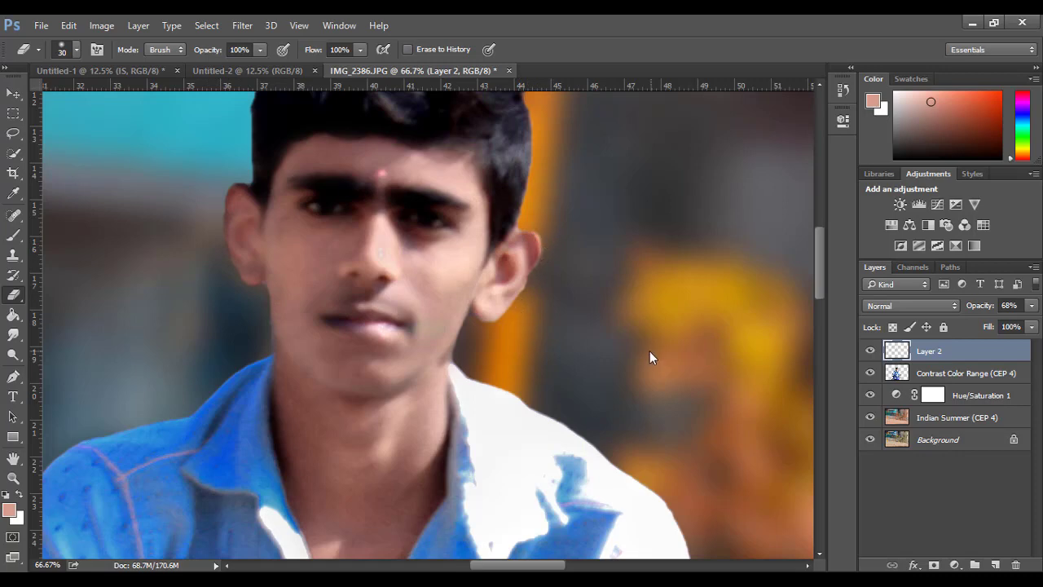
pyautogui.scroll(-3, 541, 352)
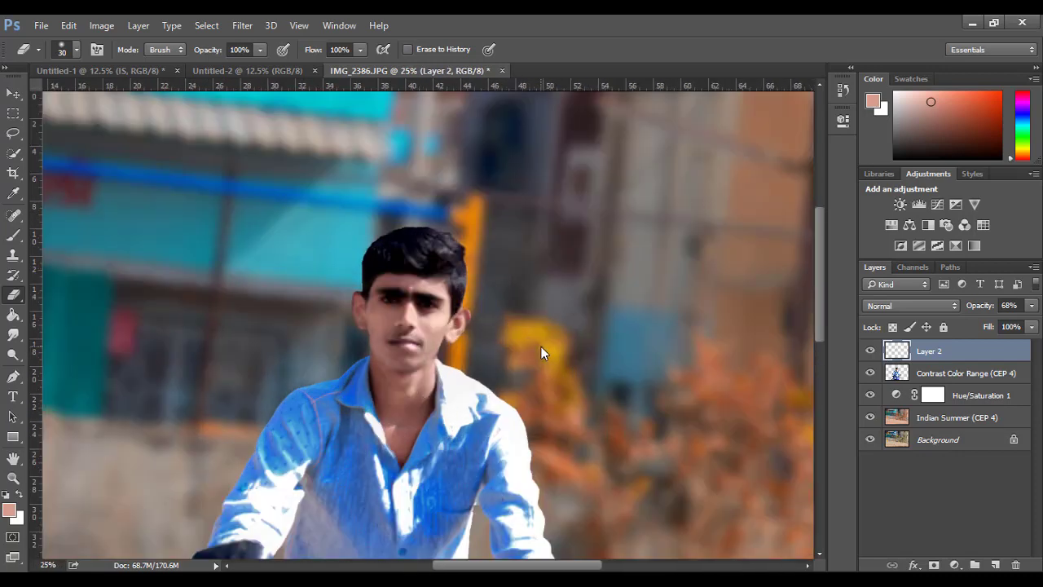
pyautogui.scroll(2, 541, 346)
pyautogui.scroll(1, 541, 346)
# Reload the rider's outline, add Layer 3, and set the brush to 13% opacity, size 125
pyautogui.keyDown('ctrl'); pyautogui.click(897, 373); pyautogui.keyUp('ctrl')
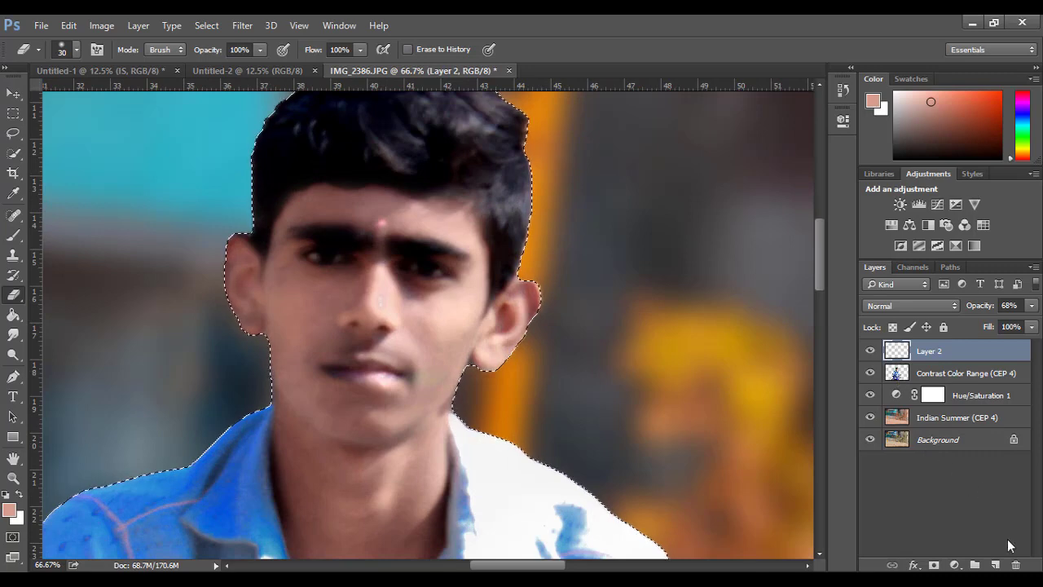
pyautogui.click(995, 564)
pyautogui.press('b')
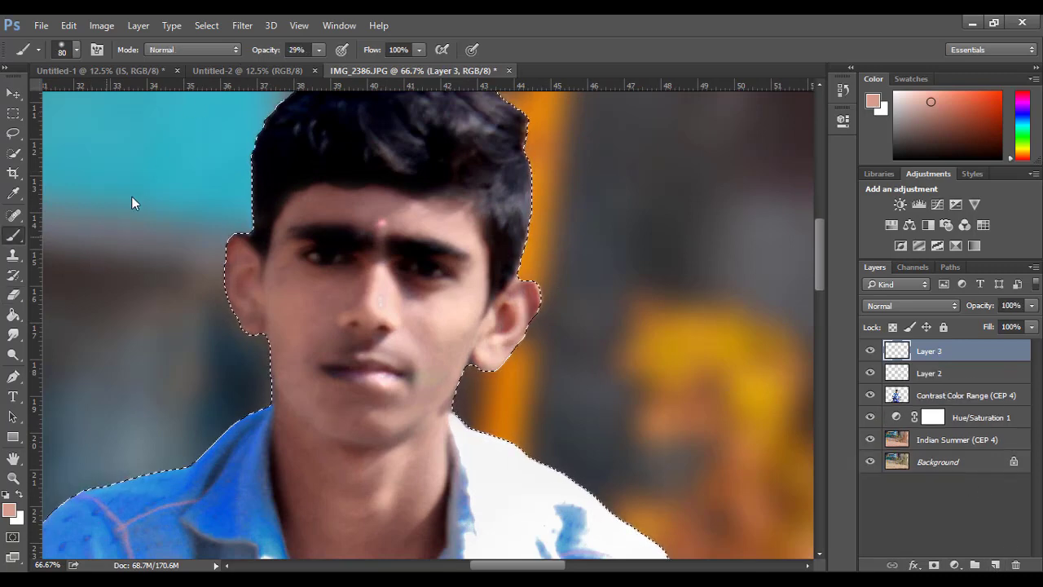
pyautogui.click(319, 50)
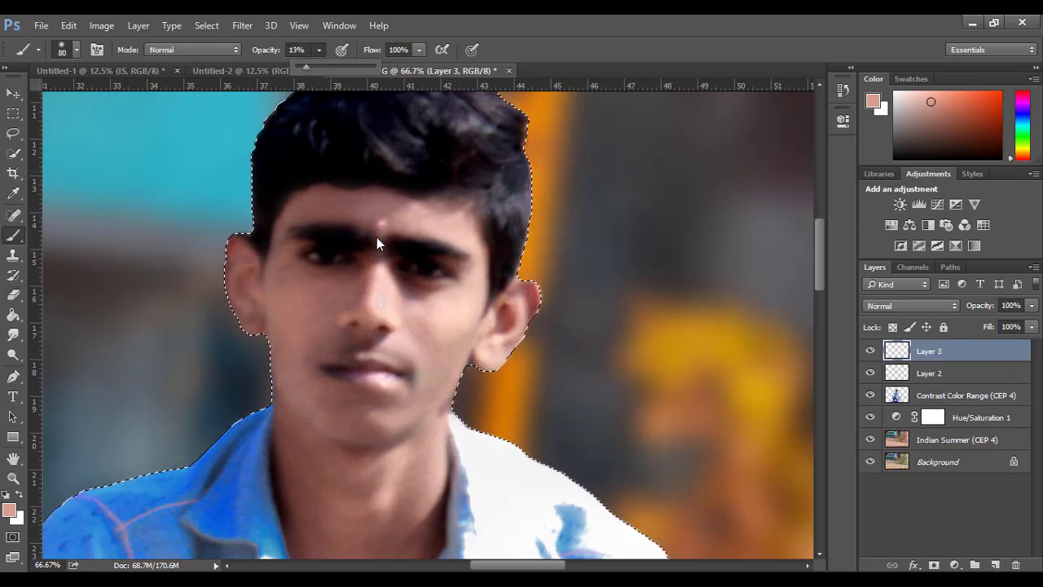
pyautogui.press(']')
pyautogui.press(']')
pyautogui.press(']')
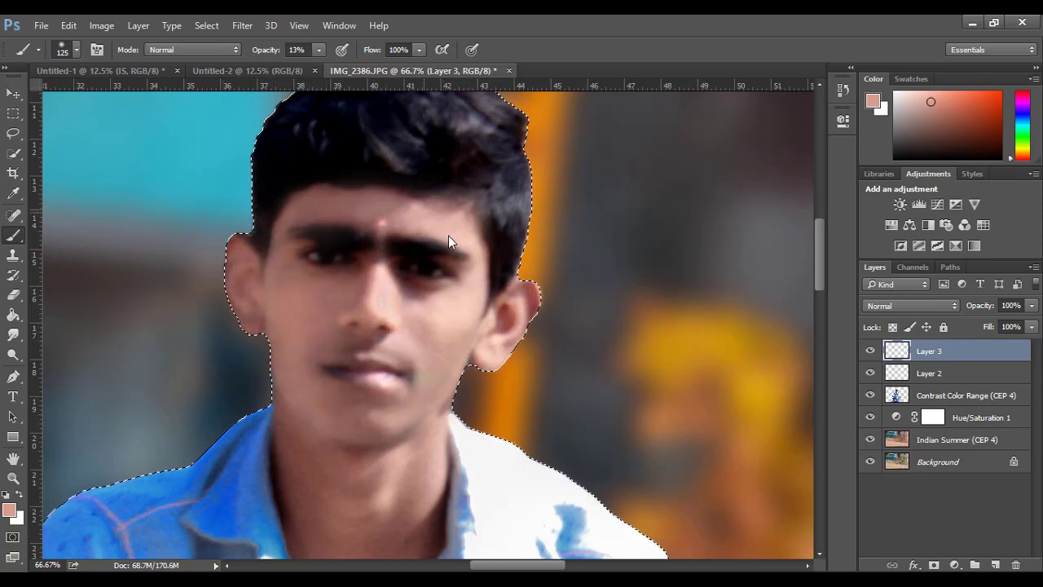
pyautogui.scroll(-2, 440, 309)
pyautogui.scroll(-2, 326, 481)
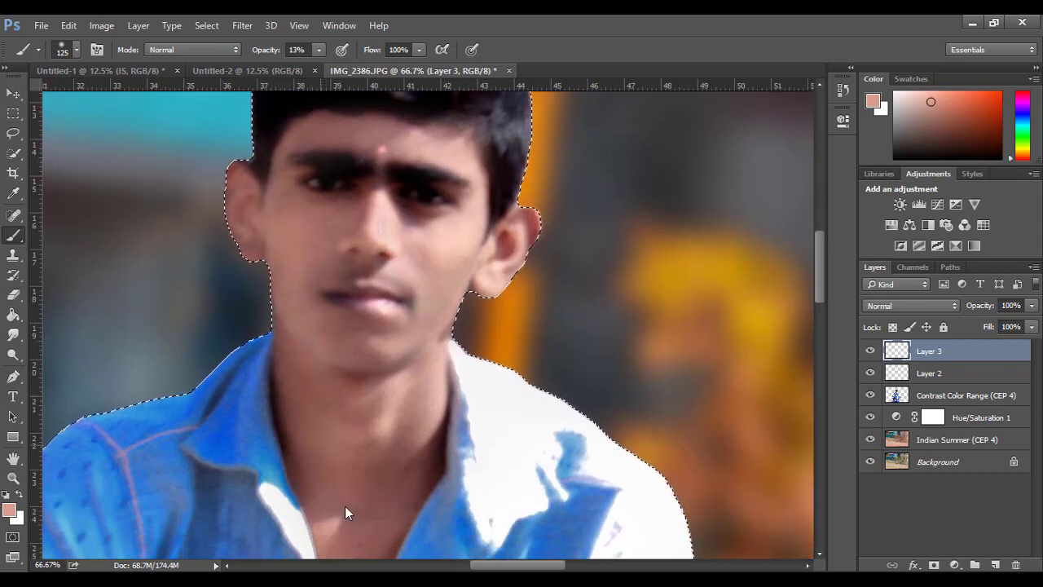
pyautogui.scroll(-2, 382, 473)
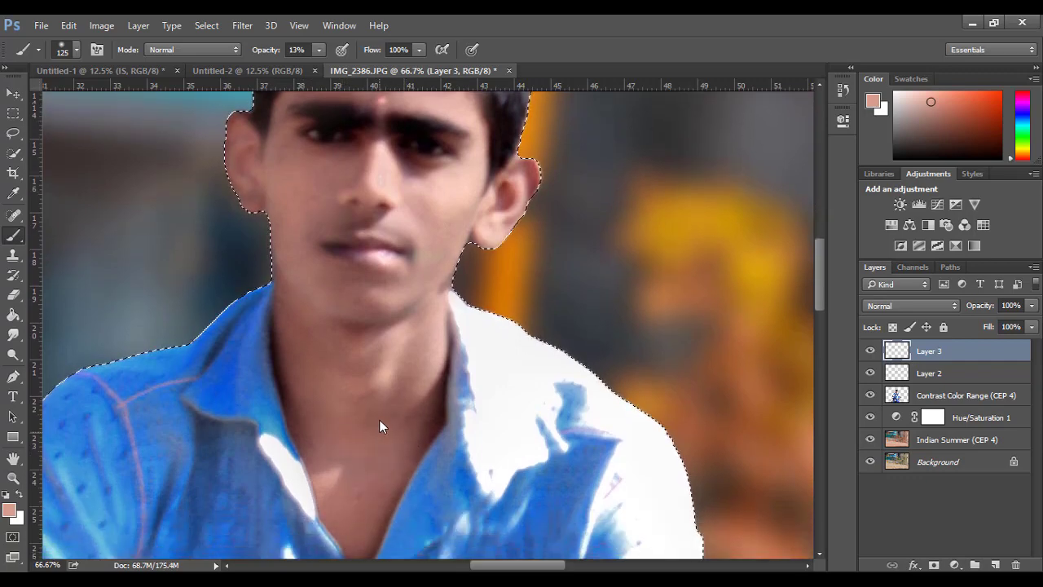
pyautogui.scroll(2, 317, 289)
pyautogui.scroll(2, 317, 412)
pyautogui.scroll(2, 520, 405)
pyautogui.scroll(1, 519, 405)
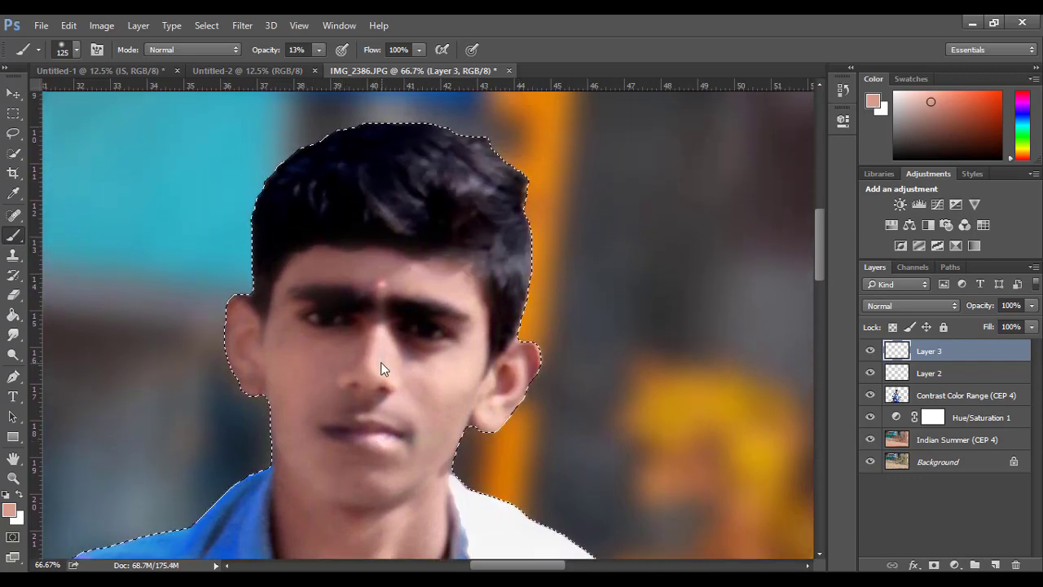
pyautogui.scroll(1, 431, 334)
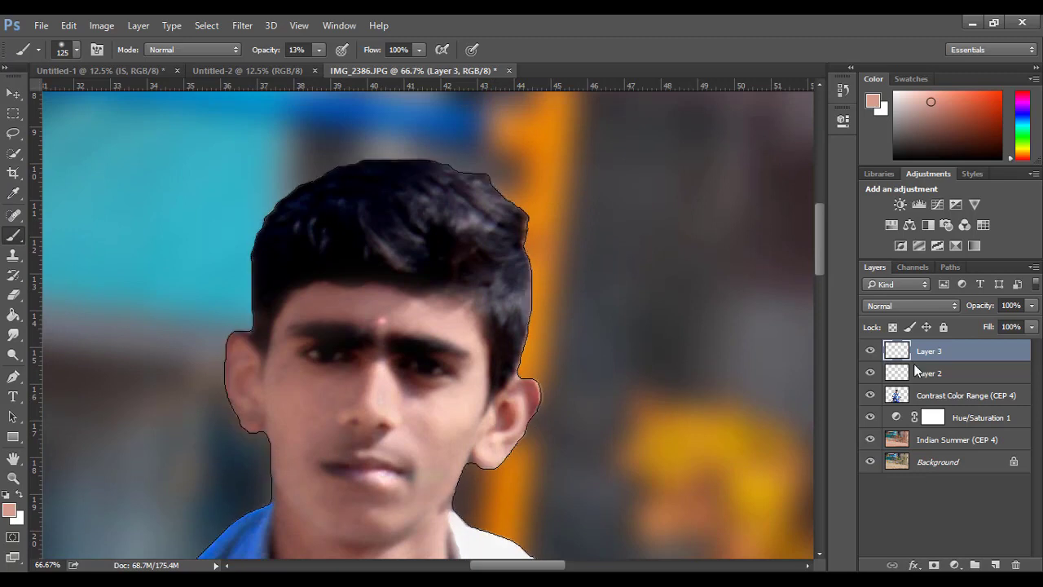
# Drop the selection, switch to the Smudge tool, and make Contrast Color Range the active layer
pyautogui.hotkey('ctrl', 'd')
pyautogui.rightClick(13, 341)
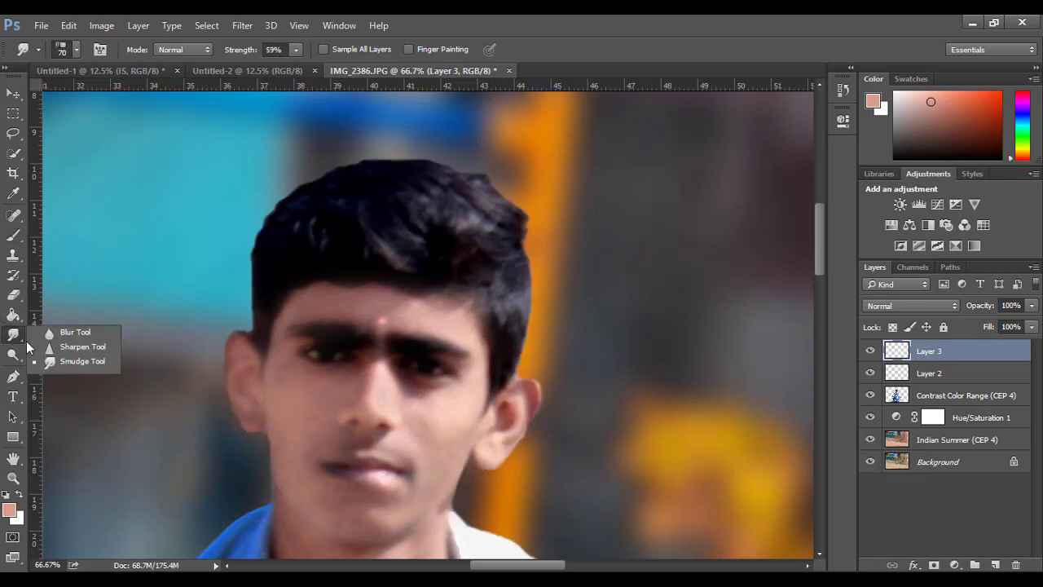
pyautogui.click(65, 363)
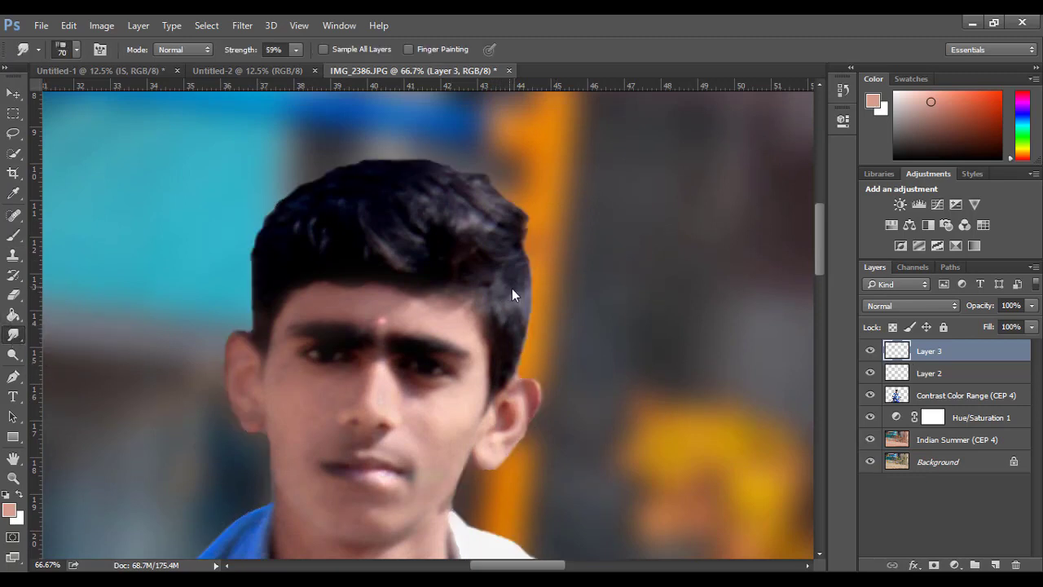
pyautogui.click(933, 399)
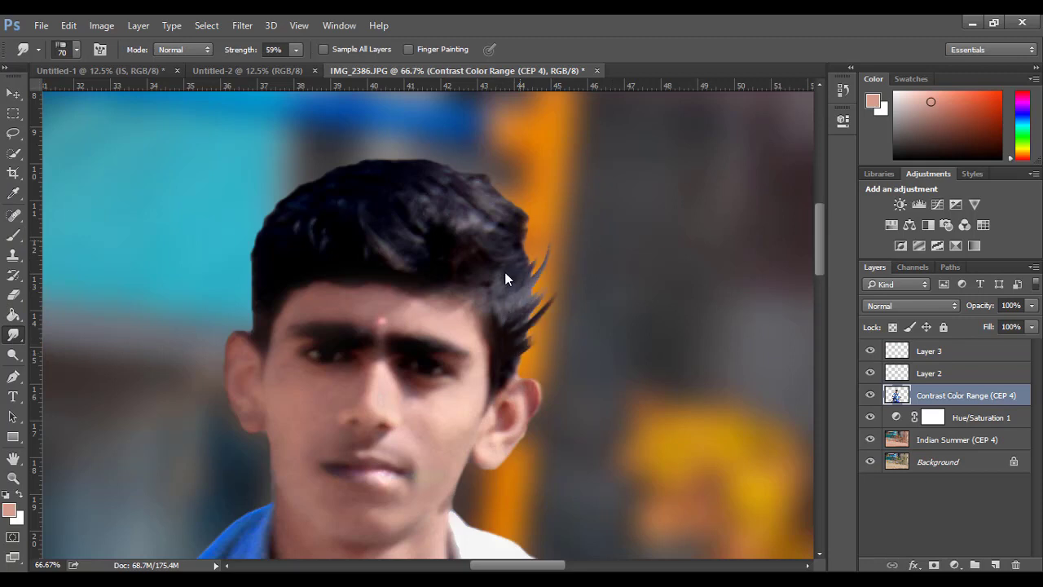
# Smudge the top and top-right of the hair into long upward spikes
pyautogui.moveTo(527, 246)
pyautogui.mouseDown()
pyautogui.moveTo(543, 214)
pyautogui.moveTo(471, 148)
pyautogui.mouseUp()
pyautogui.moveTo(497, 213); pyautogui.dragTo(479, 172)
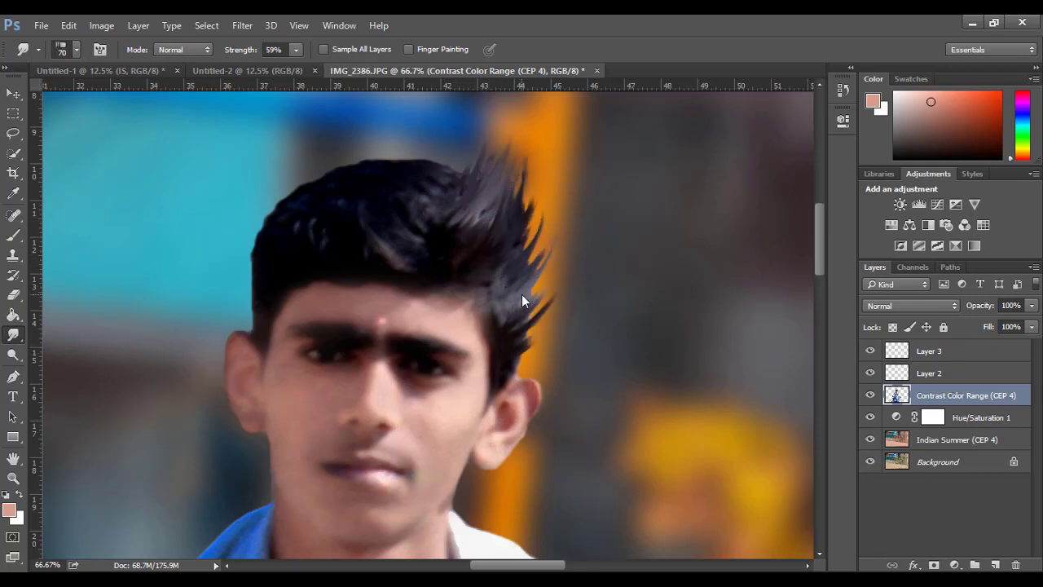
pyautogui.moveTo(546, 194); pyautogui.dragTo(541, 109)
pyautogui.scroll(1, 495, 283)
pyautogui.moveTo(539, 309)
pyautogui.mouseDown()
pyautogui.moveTo(524, 233)
pyautogui.moveTo(537, 189)
pyautogui.mouseUp()
pyautogui.moveTo(477, 269); pyautogui.dragTo(480, 195)
pyautogui.moveTo(419, 310); pyautogui.dragTo(427, 195)
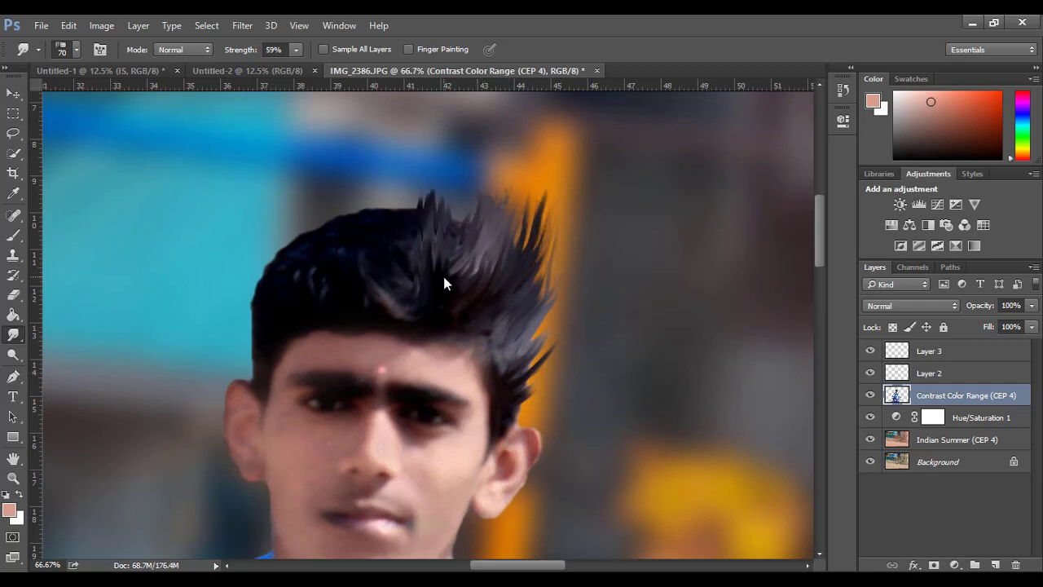
pyautogui.moveTo(454, 295); pyautogui.dragTo(463, 204)
pyautogui.moveTo(310, 273)
pyautogui.mouseDown()
pyautogui.moveTo(300, 177)
pyautogui.moveTo(366, 216)
pyautogui.mouseUp()
pyautogui.moveTo(371, 269); pyautogui.dragTo(372, 152)
pyautogui.moveTo(356, 236); pyautogui.dragTo(345, 170)
pyautogui.moveTo(314, 283); pyautogui.dragTo(310, 205)
pyautogui.moveTo(433, 281); pyautogui.dragTo(436, 163)
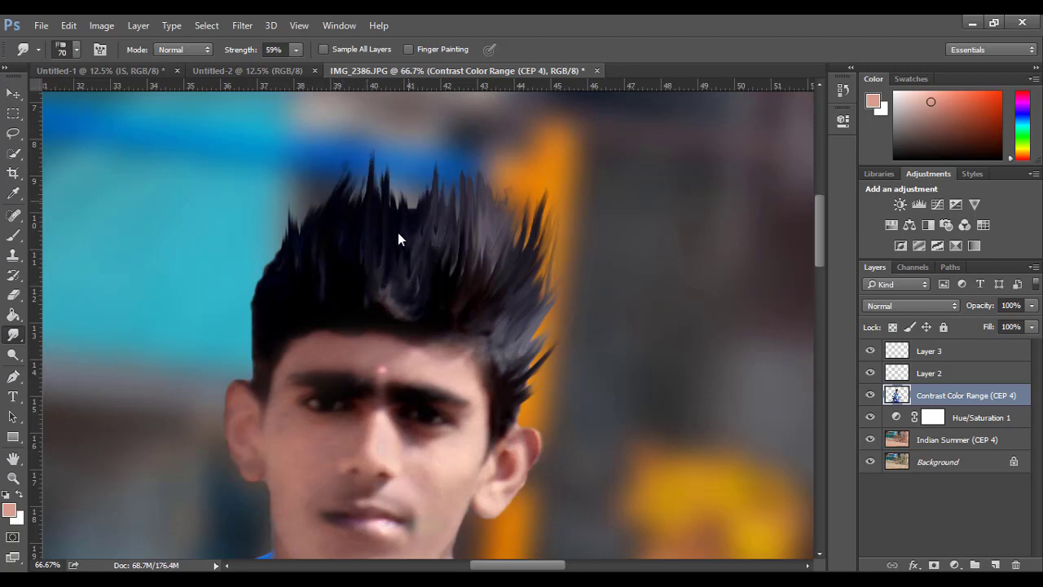
pyautogui.moveTo(413, 248); pyautogui.dragTo(420, 171)
pyautogui.moveTo(398, 258); pyautogui.dragTo(400, 159)
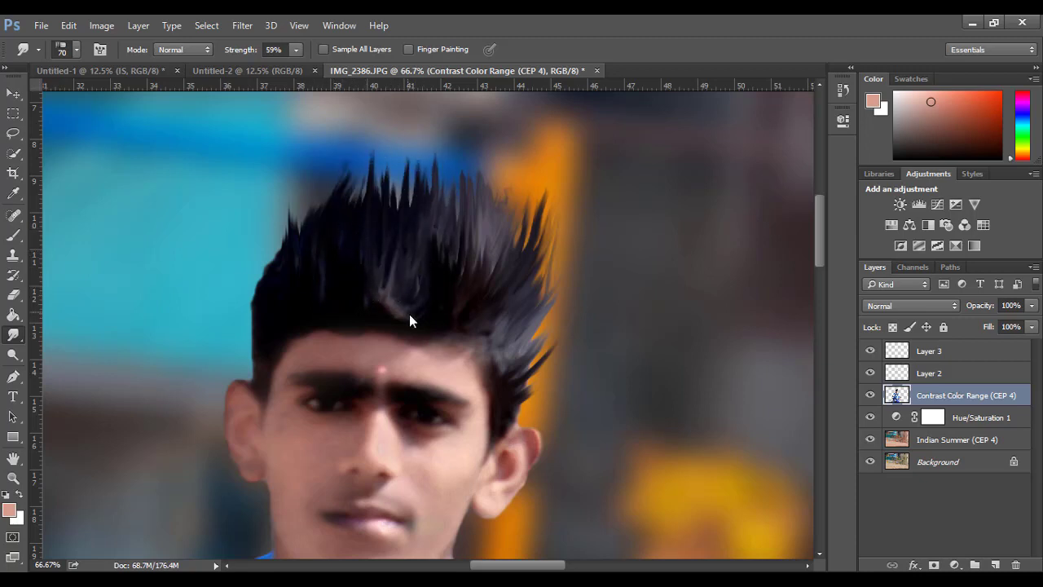
pyautogui.moveTo(487, 245); pyautogui.dragTo(492, 155)
pyautogui.moveTo(438, 245); pyautogui.dragTo(450, 189)
# Smudge the left edge and top of the hair into more spikes reaching the background
pyautogui.moveTo(271, 320); pyautogui.dragTo(289, 222)
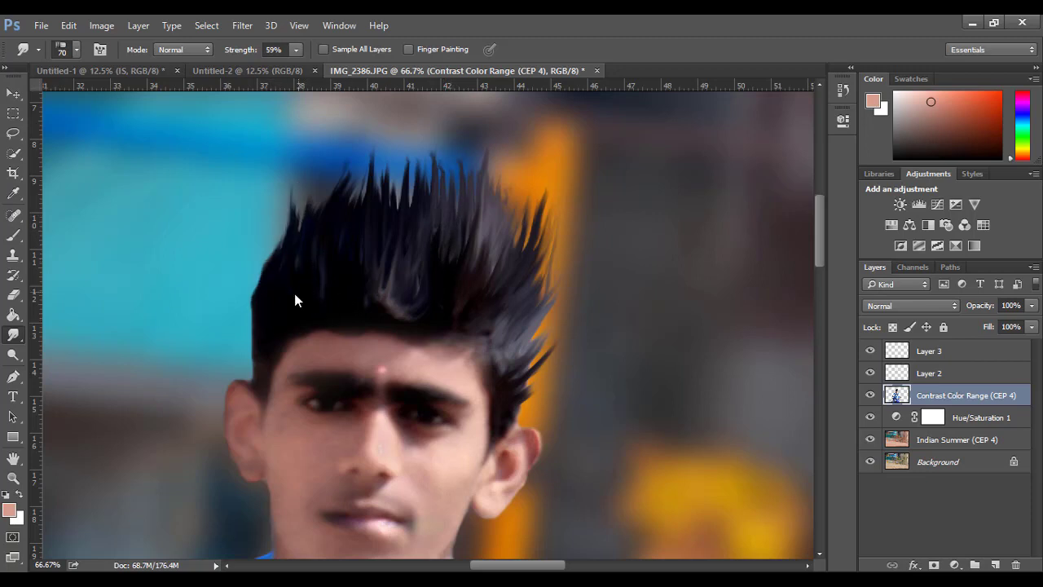
pyautogui.moveTo(294, 293); pyautogui.dragTo(281, 216)
pyautogui.moveTo(294, 268); pyautogui.dragTo(280, 209)
pyautogui.moveTo(382, 206); pyautogui.dragTo(376, 143)
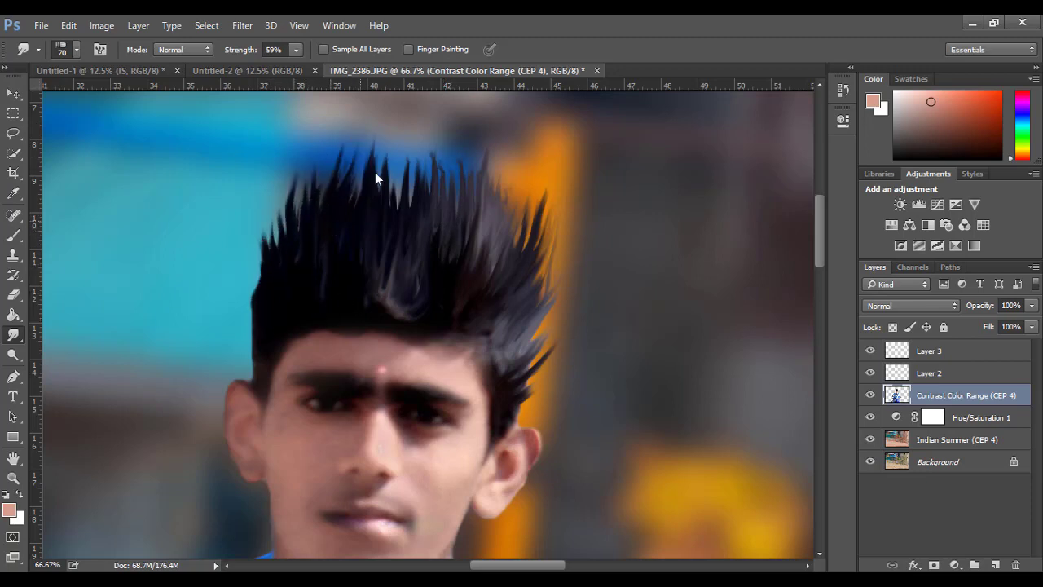
pyautogui.moveTo(425, 203); pyautogui.dragTo(432, 145)
pyautogui.moveTo(252, 342)
pyautogui.mouseDown()
pyautogui.moveTo(259, 269)
pyautogui.moveTo(246, 286)
pyautogui.moveTo(272, 216)
pyautogui.mouseUp()
pyautogui.moveTo(279, 291)
pyautogui.mouseDown()
pyautogui.moveTo(268, 198)
pyautogui.moveTo(242, 238)
pyautogui.moveTo(273, 210)
pyautogui.mouseUp()
pyautogui.moveTo(312, 282); pyautogui.dragTo(316, 144)
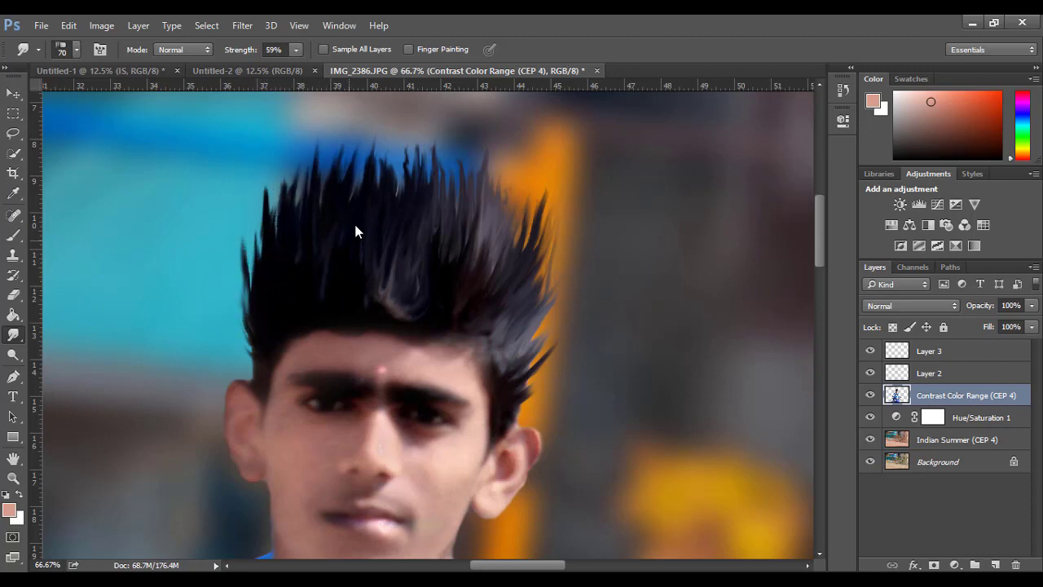
pyautogui.moveTo(354, 228); pyautogui.dragTo(385, 147)
pyautogui.moveTo(425, 196); pyautogui.dragTo(422, 145)
pyautogui.moveTo(399, 197); pyautogui.dragTo(396, 163)
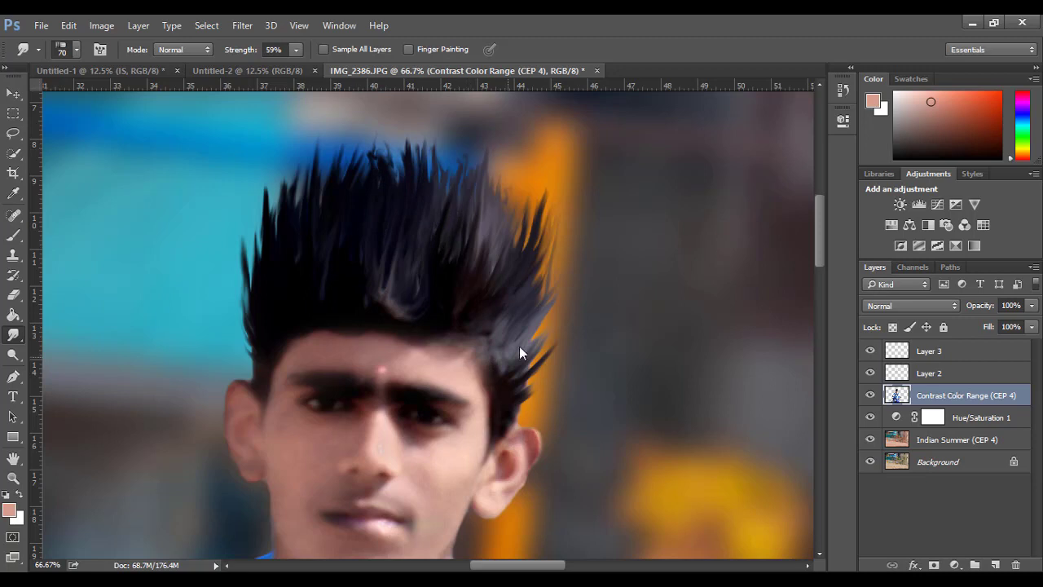
pyautogui.moveTo(521, 351)
pyautogui.mouseDown()
pyautogui.moveTo(562, 285)
pyautogui.moveTo(548, 256)
pyautogui.mouseUp()
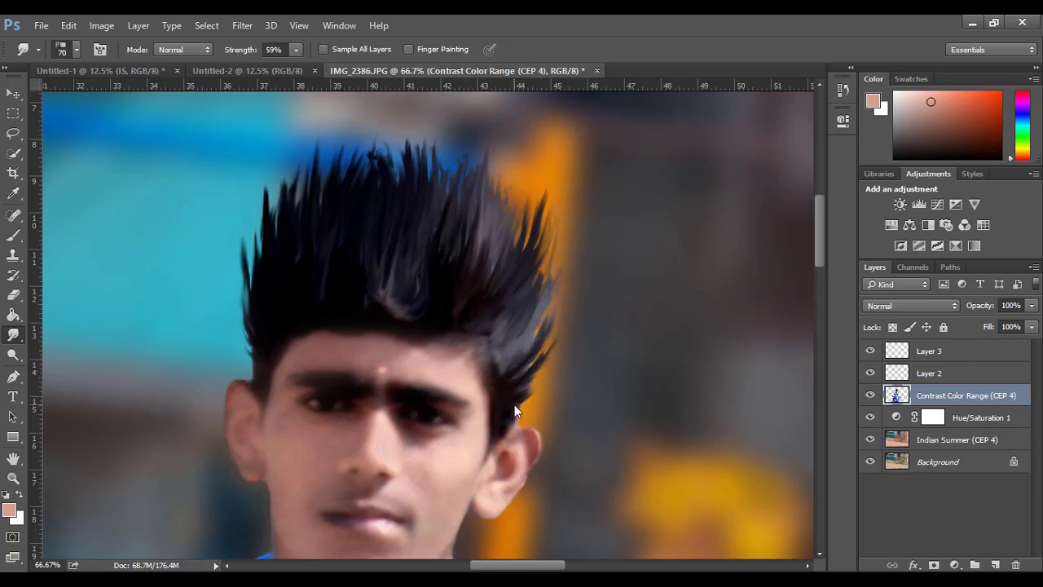
# With the brush shrunk to 40, pull the right-edge hair strands outward and check the result
pyautogui.press('[')
pyautogui.press('[')
pyautogui.press('[')
pyautogui.moveTo(518, 371); pyautogui.dragTo(536, 310)
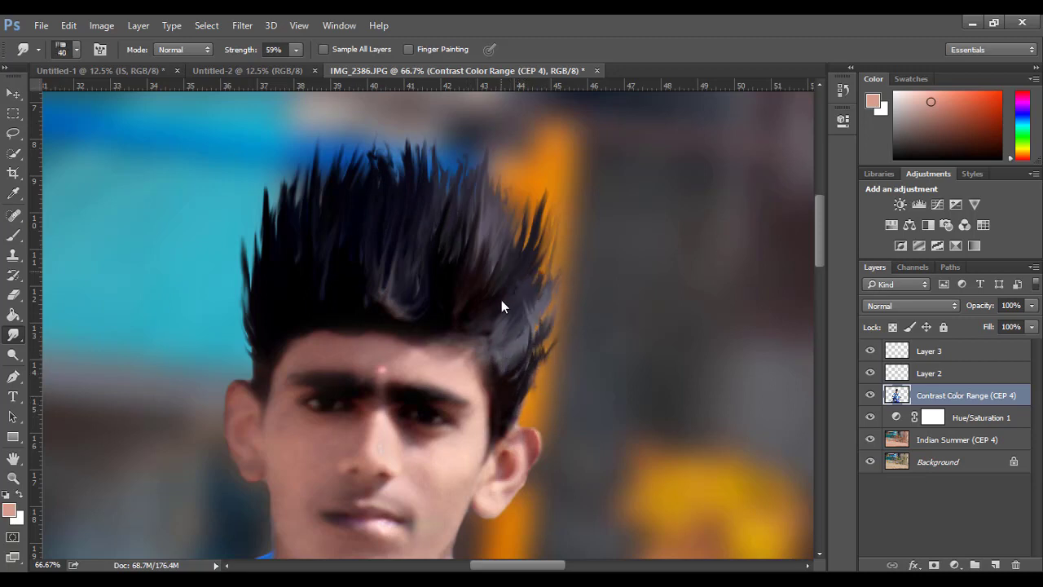
pyautogui.moveTo(525, 400); pyautogui.dragTo(544, 346)
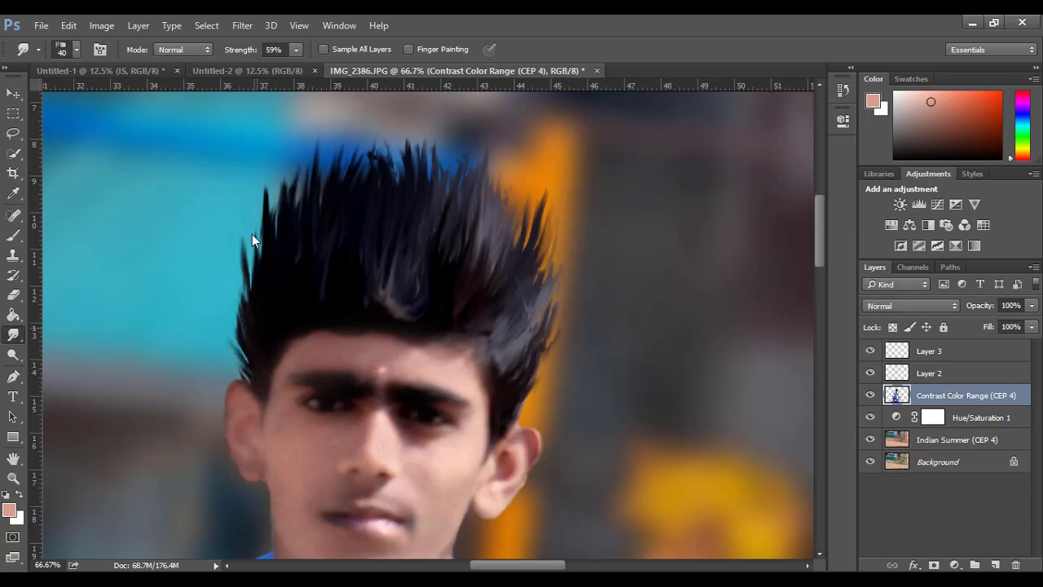
pyautogui.scroll(-2, 383, 350)
pyautogui.scroll(-2, 383, 351)
pyautogui.scroll(-1, 383, 350)
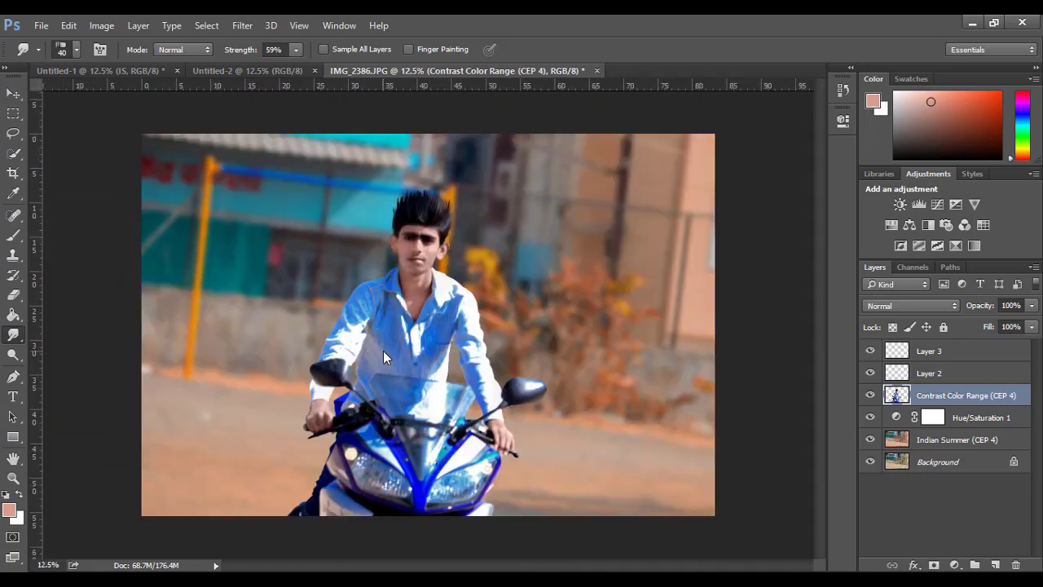
pyautogui.scroll(1, 383, 351)
pyautogui.scroll(1, 391, 326)
pyautogui.scroll(1, 480, 289)
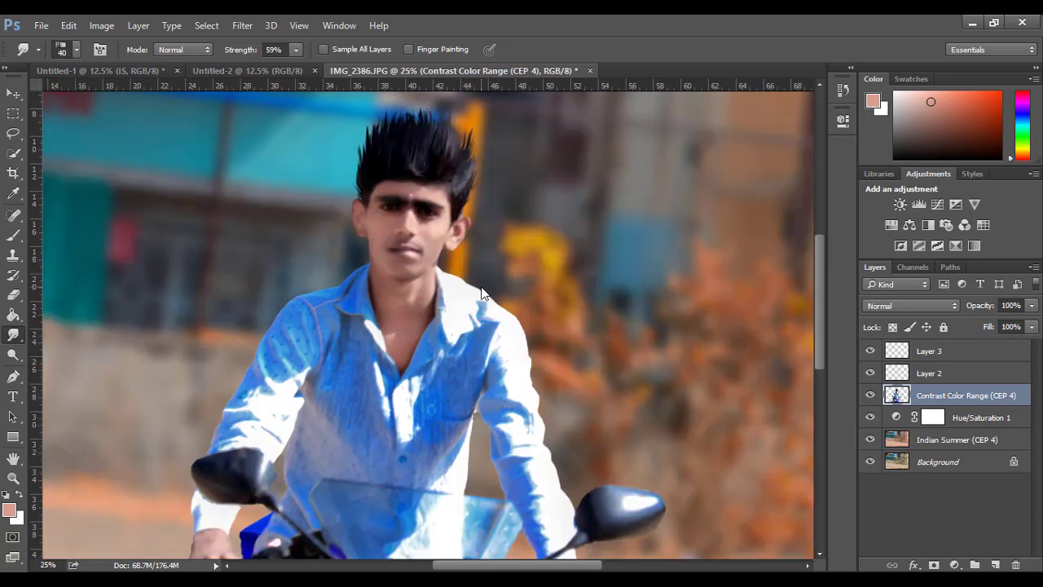
pyautogui.scroll(1, 408, 289)
pyautogui.scroll(1, 349, 294)
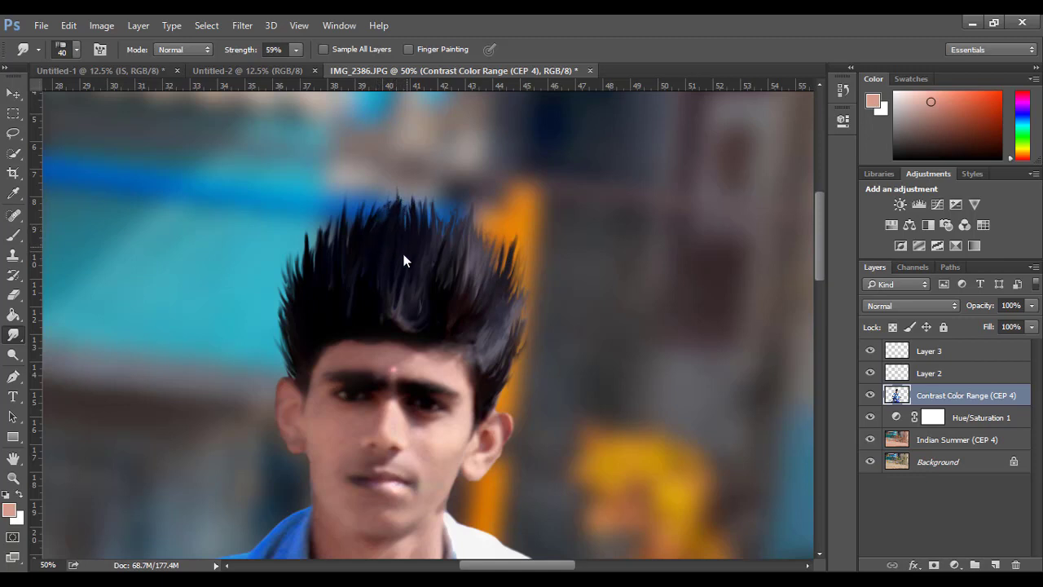
pyautogui.scroll(-3, 481, 378)
# Add a new empty layer, Layer 4, above the Contrast Color Range layer
pyautogui.click(929, 350)
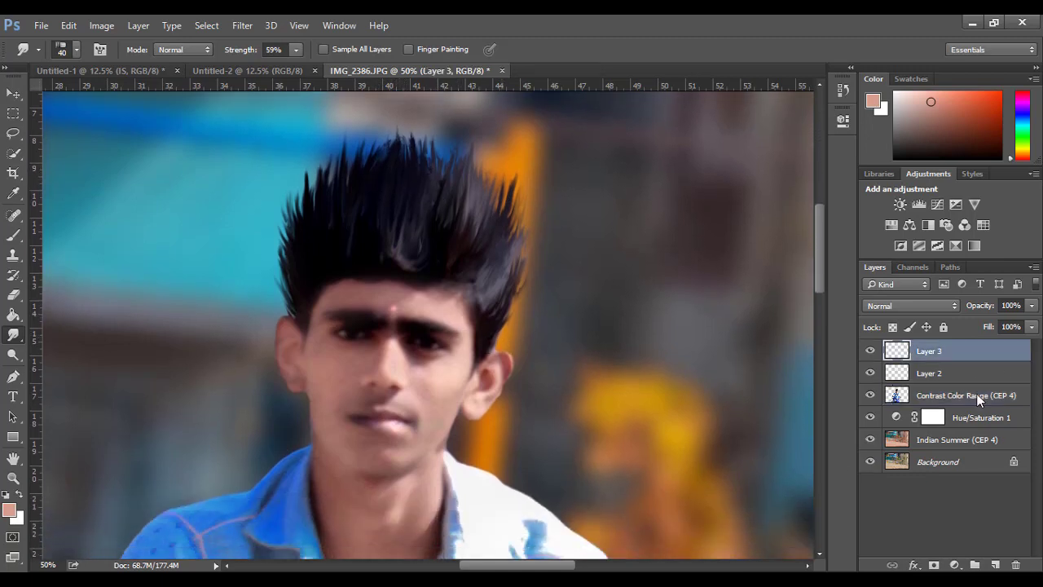
pyautogui.click(940, 399)
pyautogui.click(995, 565)
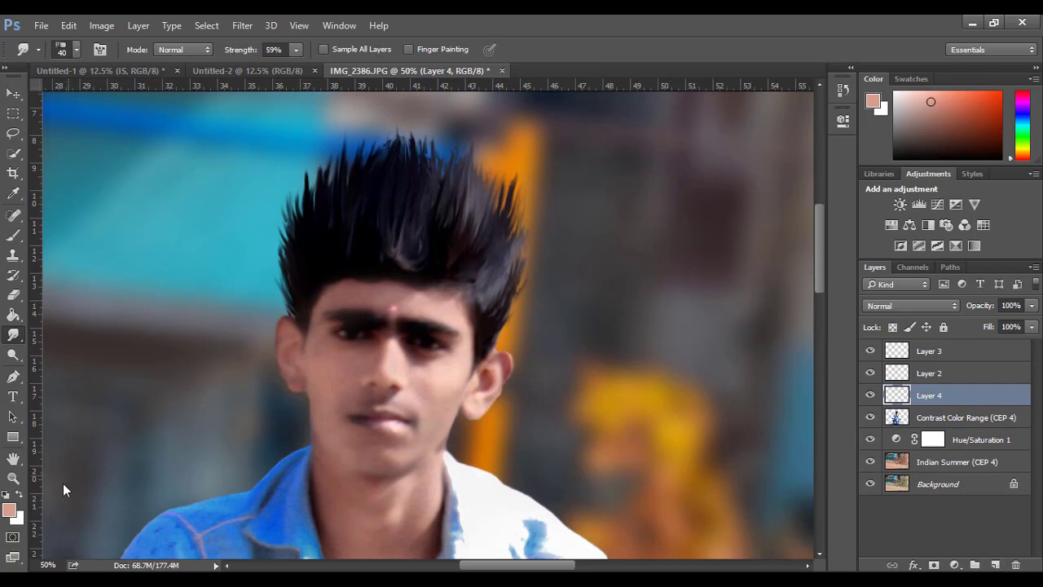
# Set the foreground colour to red ff0000 and use a smaller brush at 41% opacity
pyautogui.click(19, 496)
pyautogui.write('ff0000')
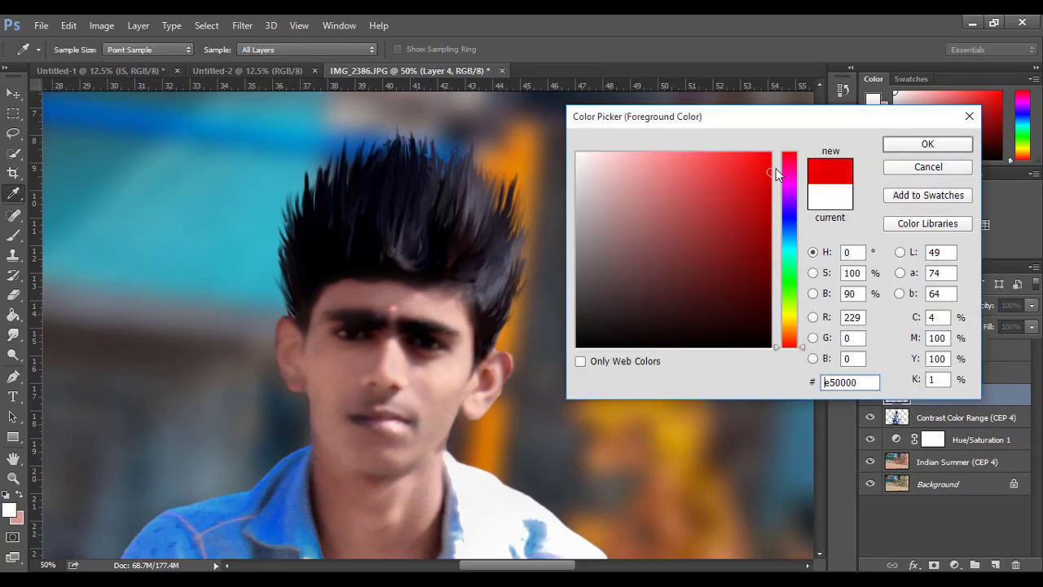
pyautogui.press('Return')
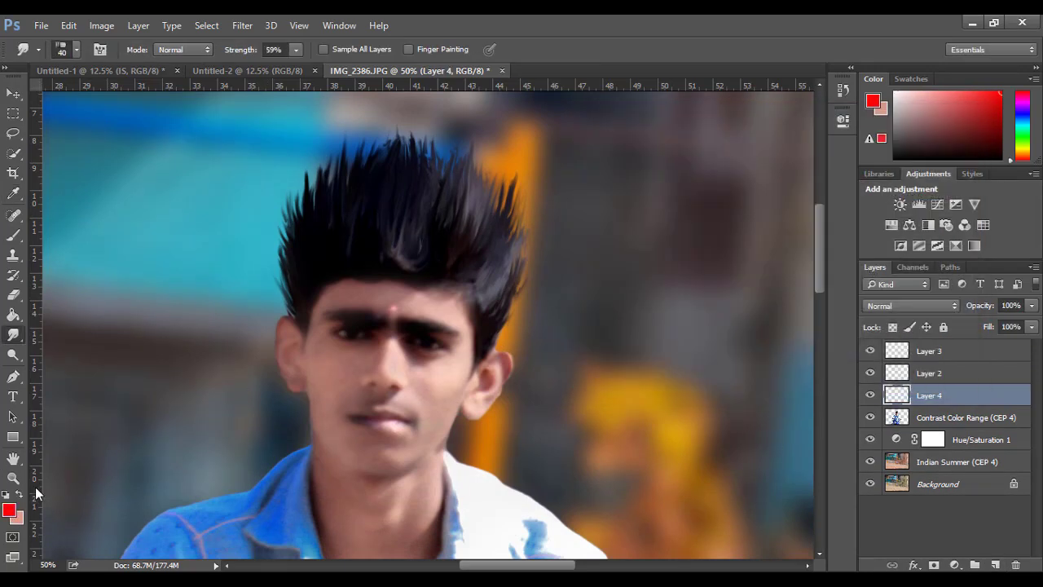
pyautogui.press('b')
pyautogui.click(319, 50)
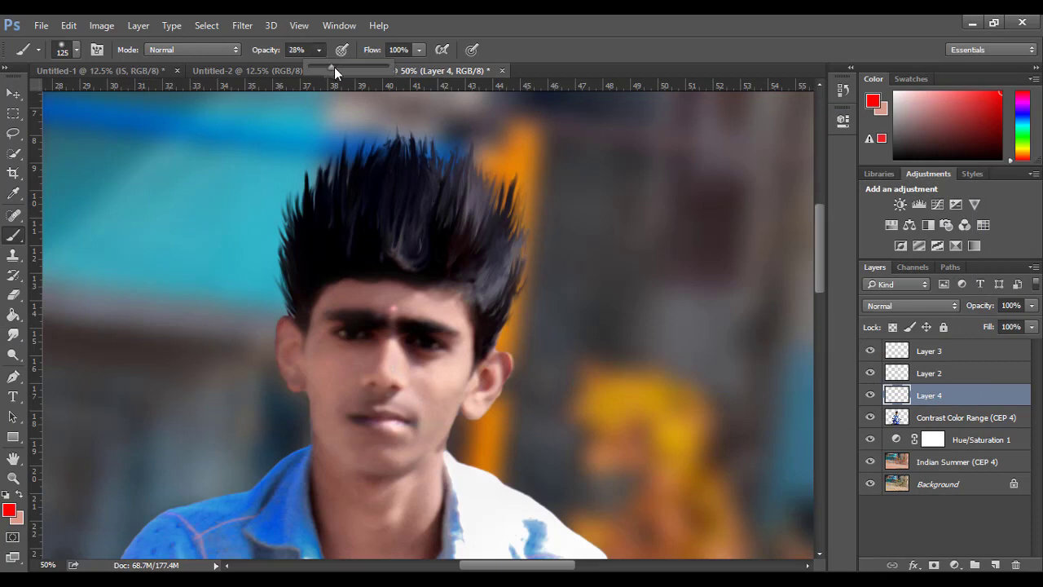
pyautogui.moveTo(334, 66); pyautogui.dragTo(341, 67)
pyautogui.press('[')
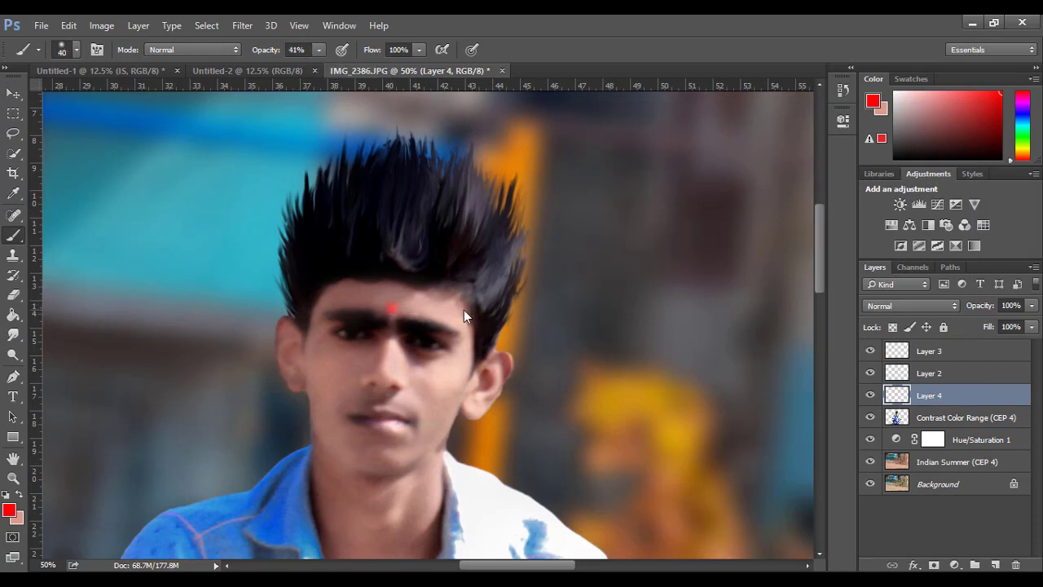
# Zoom out to view the whole photo and reselect the Contrast Color Range layer
pyautogui.hotkey('ctrl', '-')
pyautogui.hotkey('ctrl', '-')
pyautogui.hotkey('ctrl', '-')
pyautogui.hotkey('ctrl', '-')
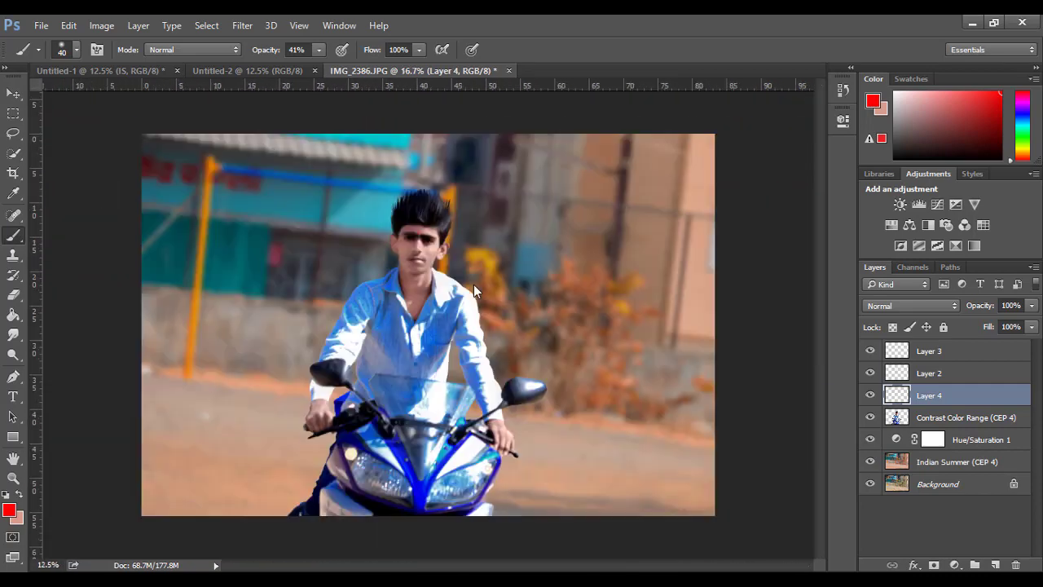
pyautogui.hotkey('ctrl', '+')
pyautogui.hotkey('ctrl', '-')
pyautogui.click(994, 419)
# Add Layer 5 and set the foreground colour to a blue sampled from the photo
pyautogui.click(992, 556)
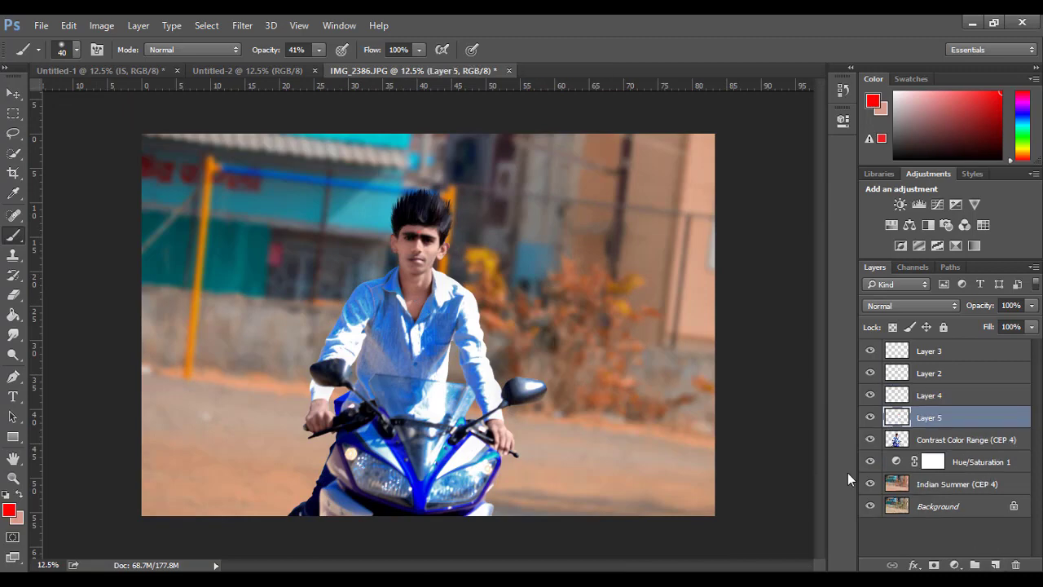
pyautogui.click(9, 510)
pyautogui.click(789, 249)
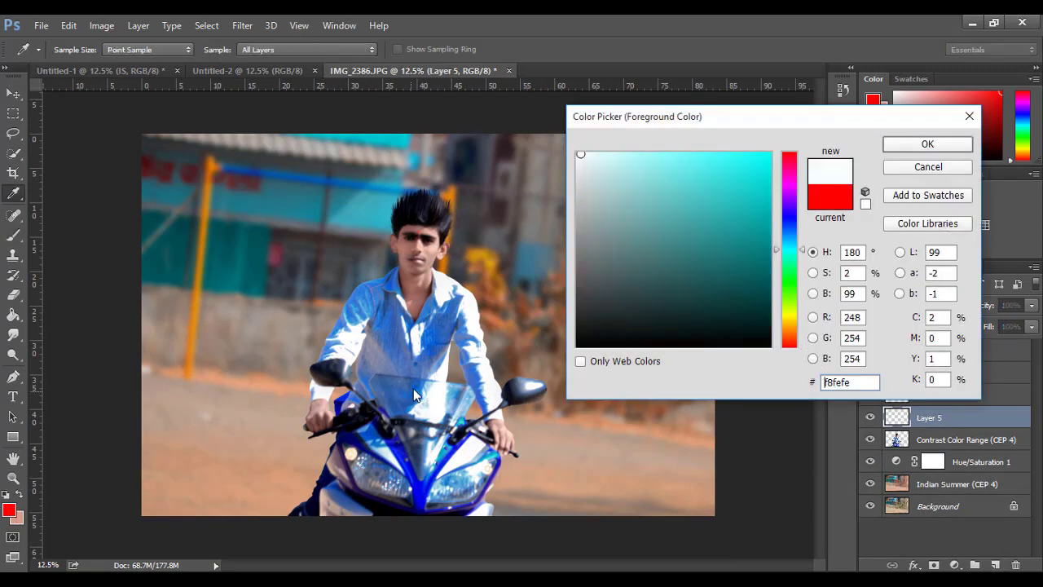
pyautogui.moveTo(708, 183); pyautogui.dragTo(683, 225)
pyautogui.click(453, 467)
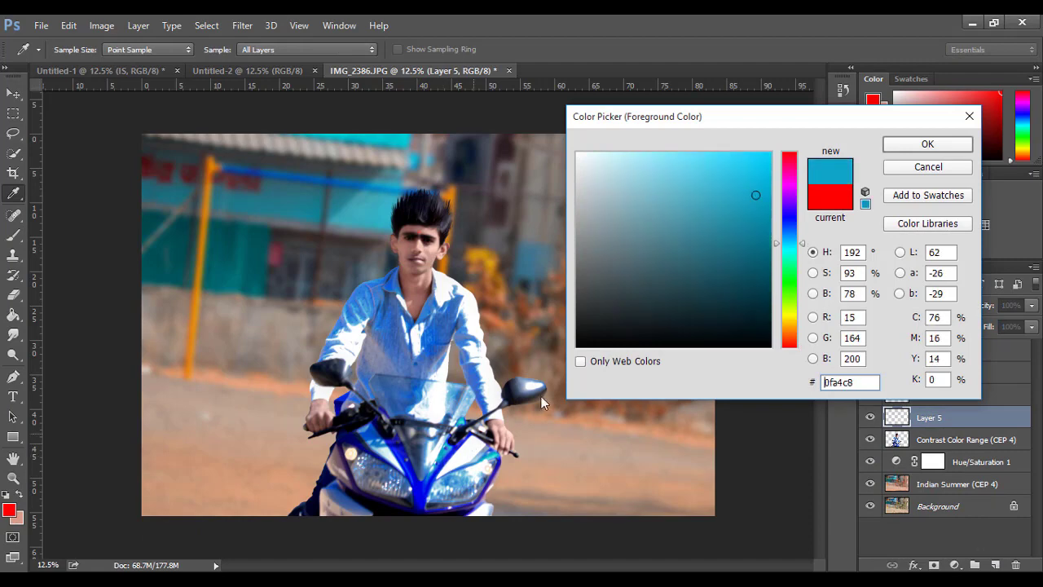
pyautogui.click(915, 147)
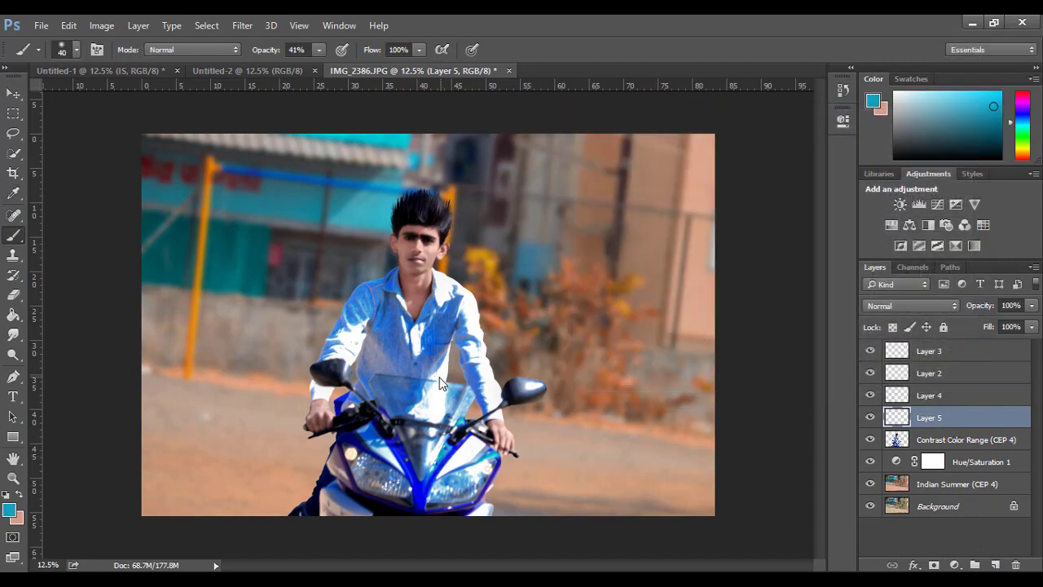
# Load the rider selection, set Layer 5 to 60% opacity, brush blue over the shirt, then deselect
pyautogui.press(']')
pyautogui.press(']')
pyautogui.press(']')
pyautogui.press(']')
pyautogui.press(']')
pyautogui.press(']')
pyautogui.keyDown('ctrl'); pyautogui.click(898, 439); pyautogui.keyUp('ctrl')
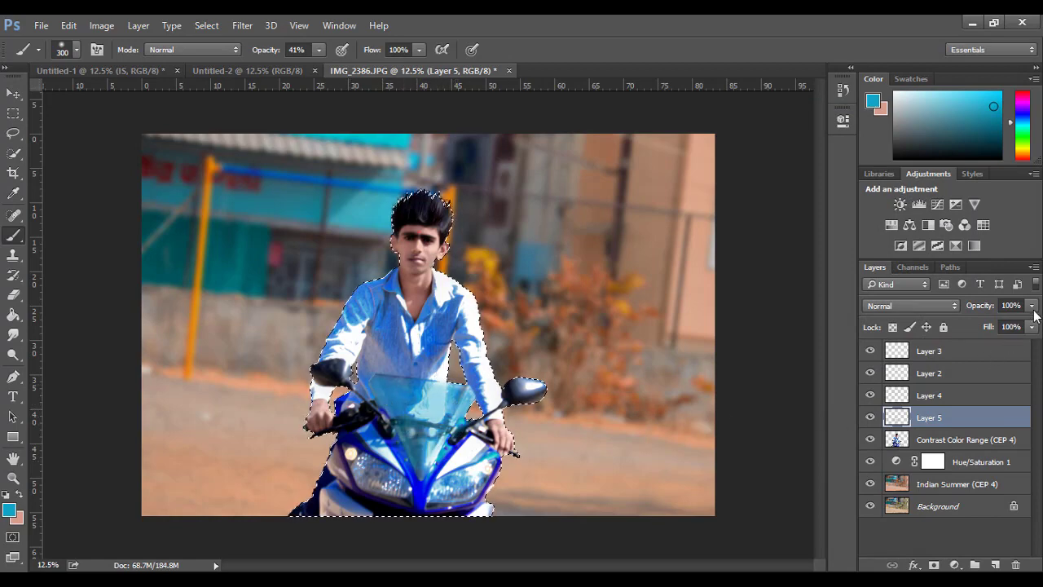
pyautogui.moveTo(1032, 306); pyautogui.dragTo(1001, 319)
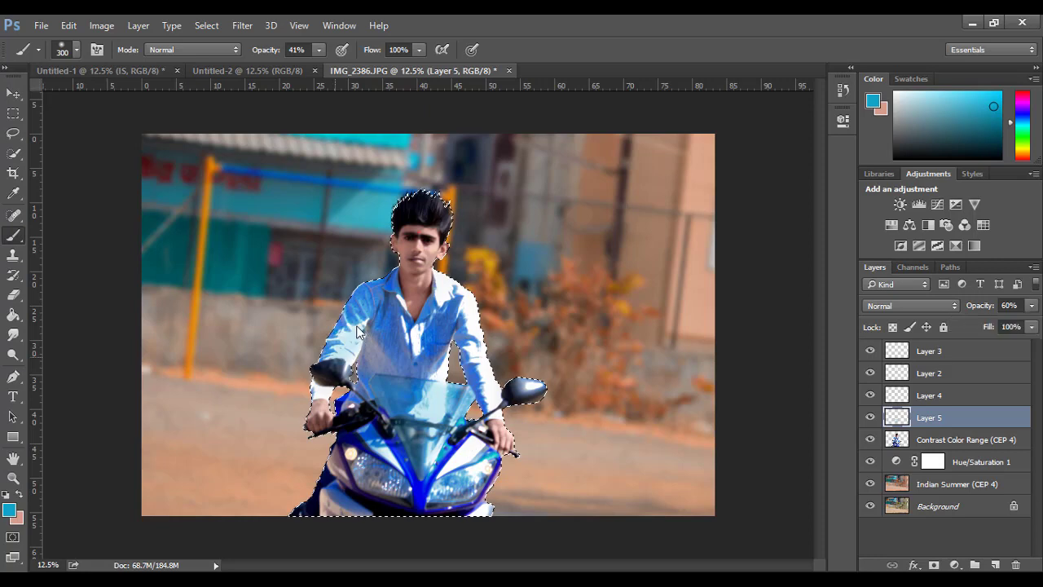
pyautogui.press('[')
pyautogui.press('[')
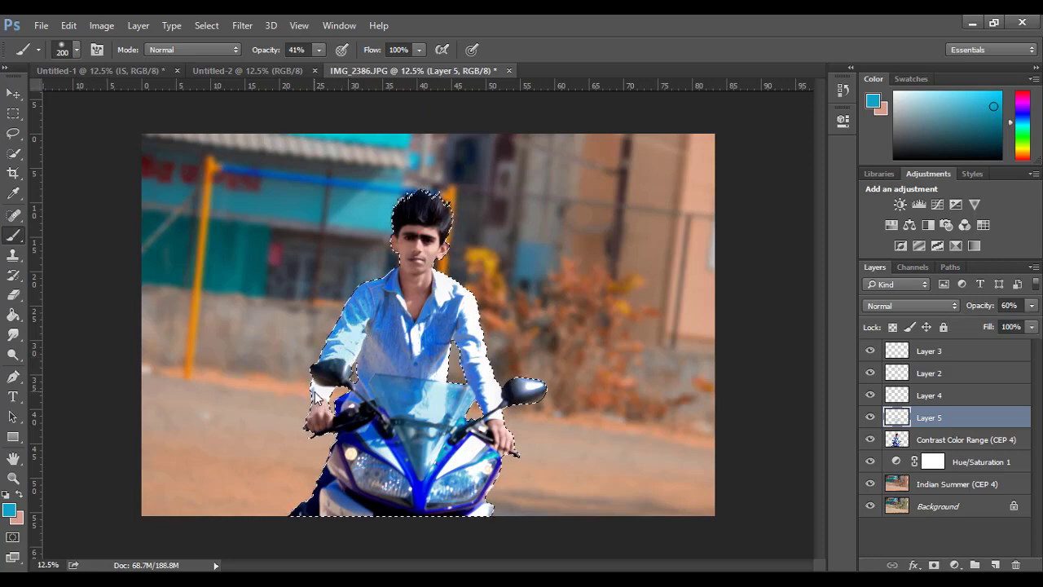
pyautogui.press('[')
pyautogui.moveTo(489, 310); pyautogui.dragTo(489, 404)
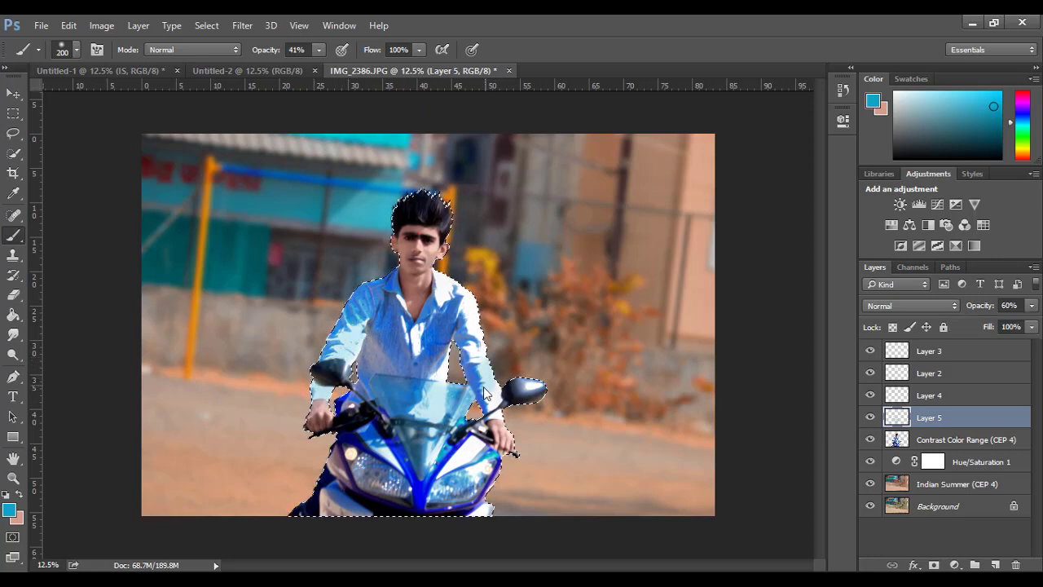
pyautogui.press(']')
pyautogui.press(']')
pyautogui.press(']')
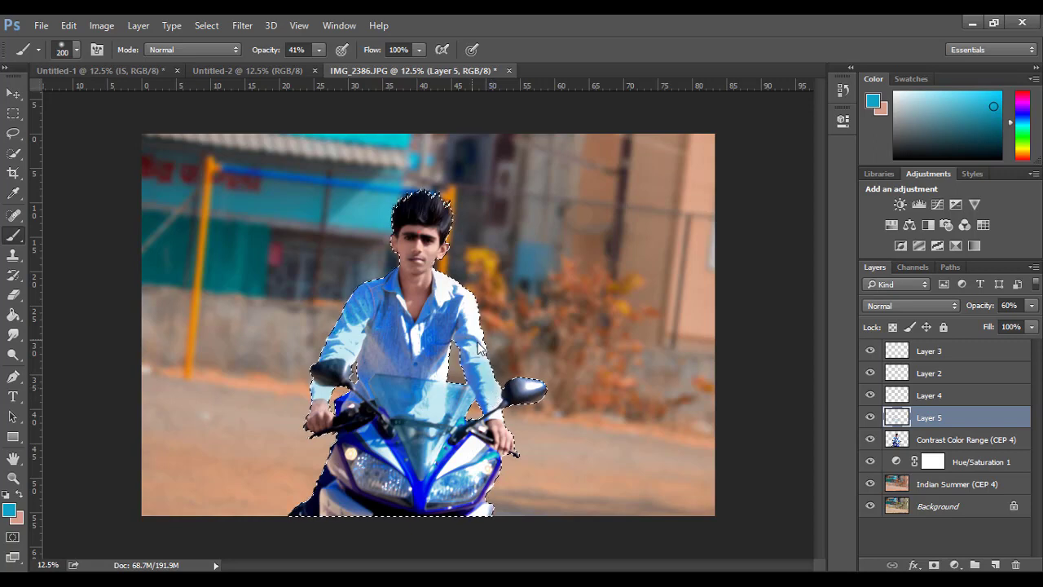
pyautogui.moveTo(382, 317)
pyautogui.mouseDown()
pyautogui.moveTo(412, 336)
pyautogui.moveTo(435, 325)
pyautogui.moveTo(368, 341)
pyautogui.moveTo(373, 307)
pyautogui.moveTo(525, 406)
pyautogui.mouseUp()
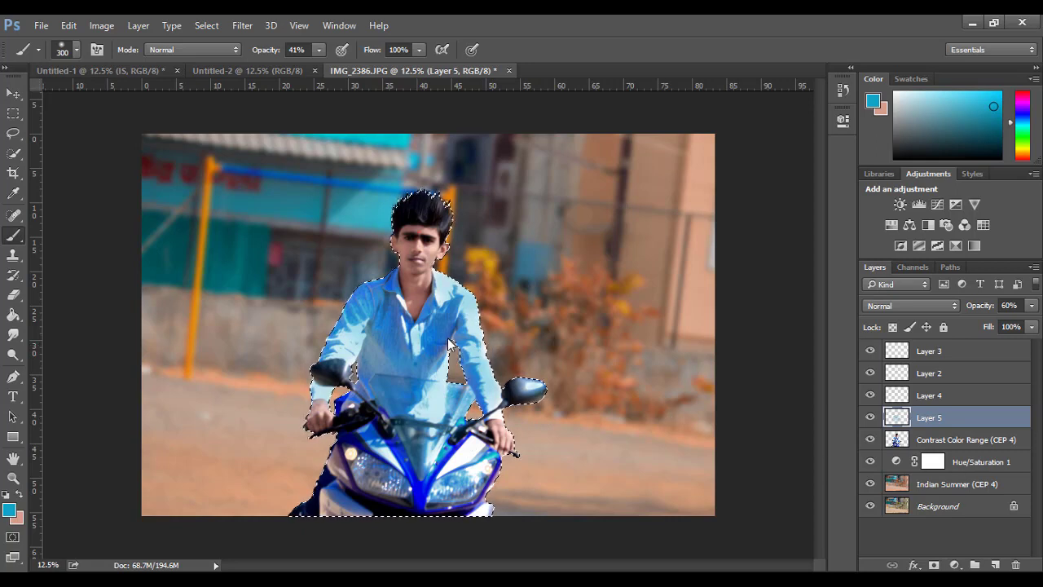
pyautogui.hotkey('ctrl', 'shift', 'x')
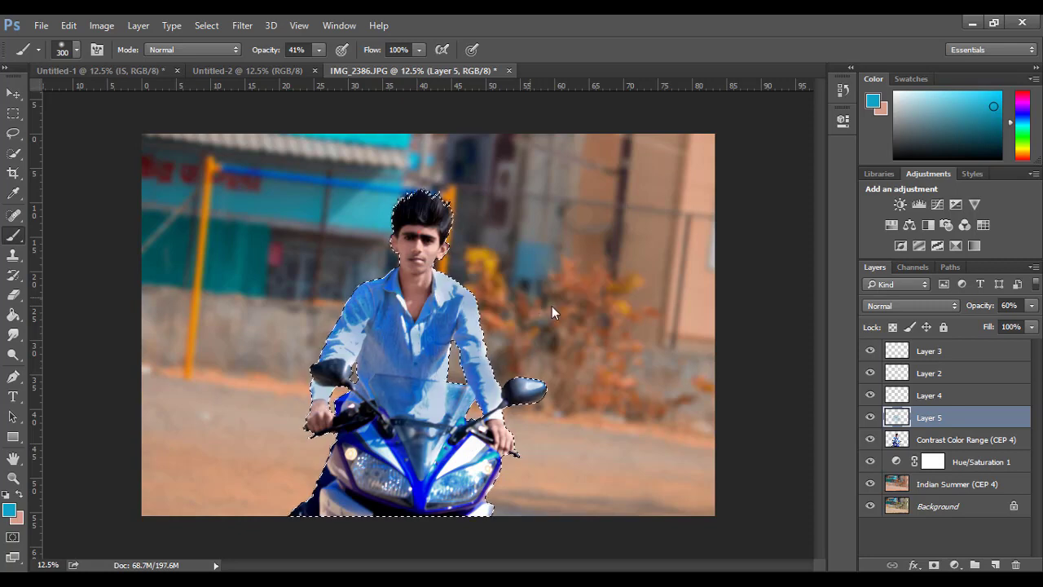
pyautogui.hotkey('ctrl', 'd')
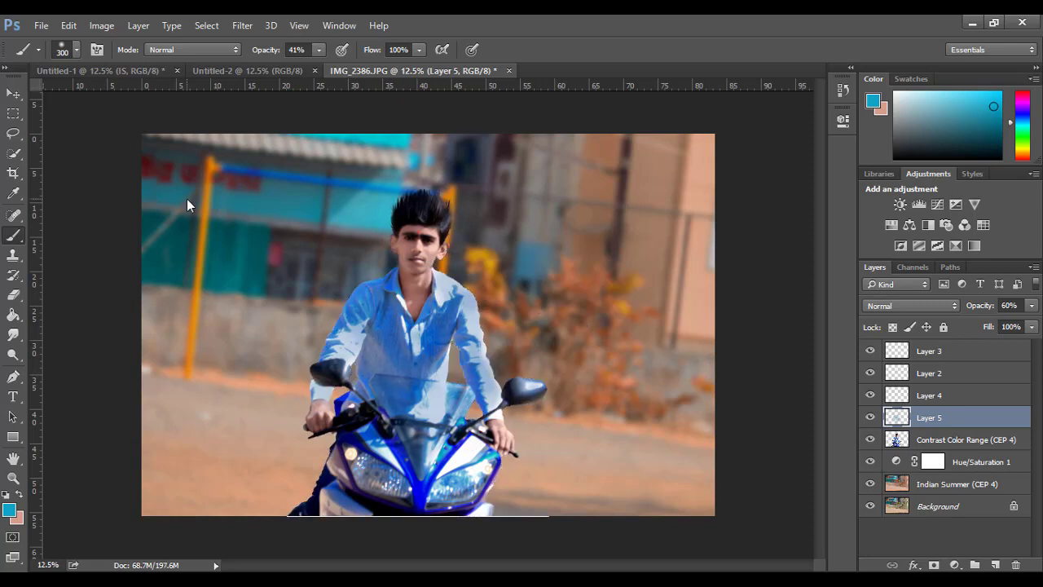
# Place the IS ss glow image, scaled to about 87%, and commit it
pyautogui.click(38, 27)
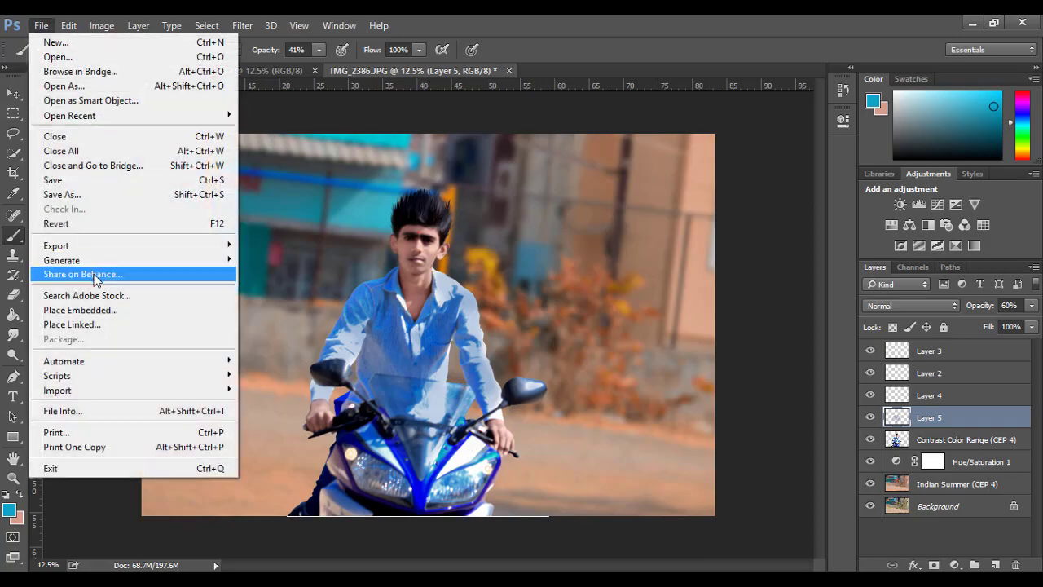
pyautogui.click(97, 311)
pyautogui.click(631, 172)
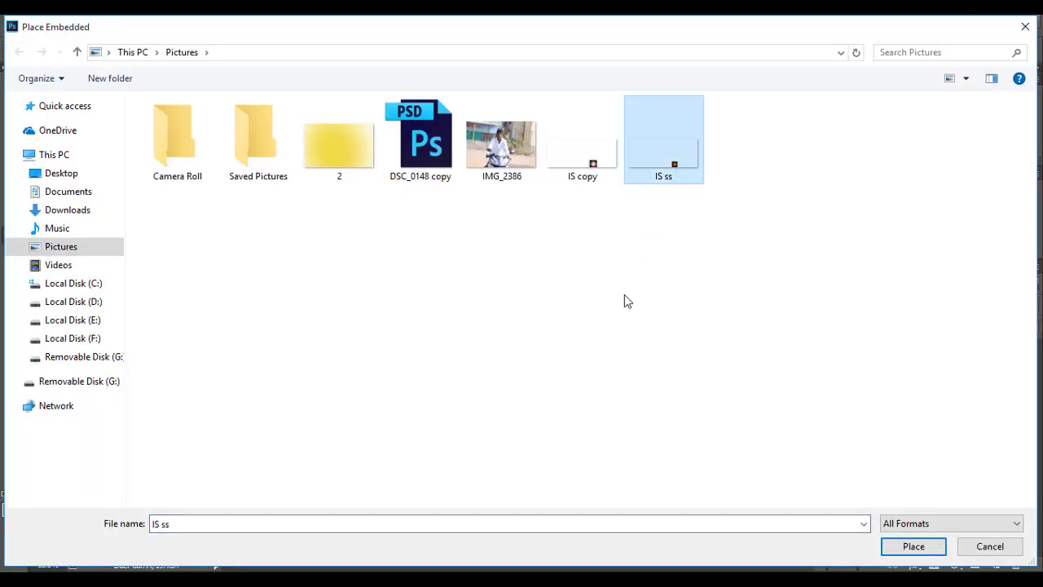
pyautogui.click(938, 552)
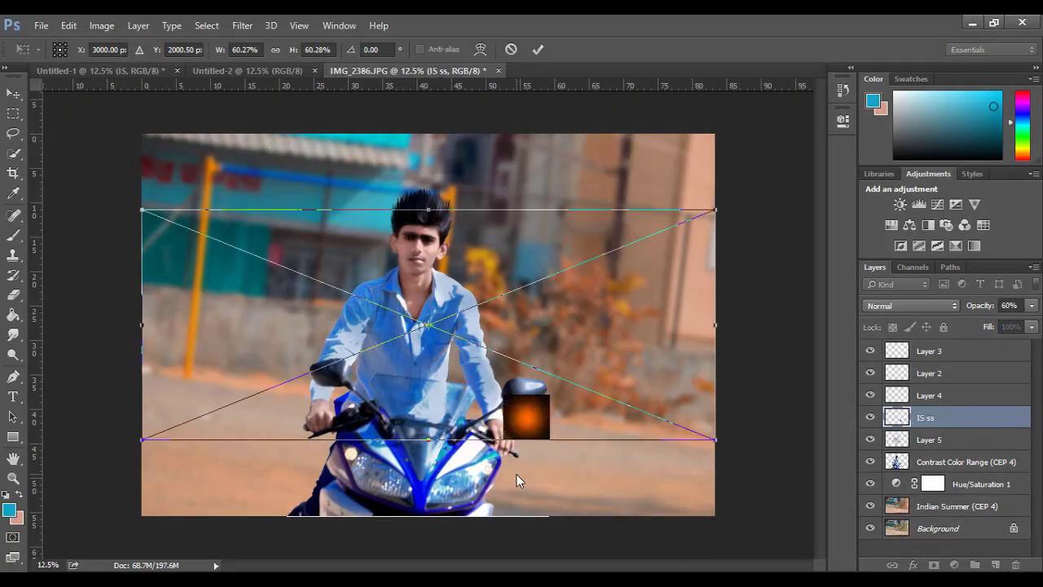
pyautogui.moveTo(602, 390)
pyautogui.mouseDown()
pyautogui.moveTo(432, 454)
pyautogui.moveTo(445, 467)
pyautogui.mouseUp()
pyautogui.moveTo(575, 271)
pyautogui.mouseDown()
pyautogui.moveTo(624, 234)
pyautogui.moveTo(649, 139)
pyautogui.mouseUp()
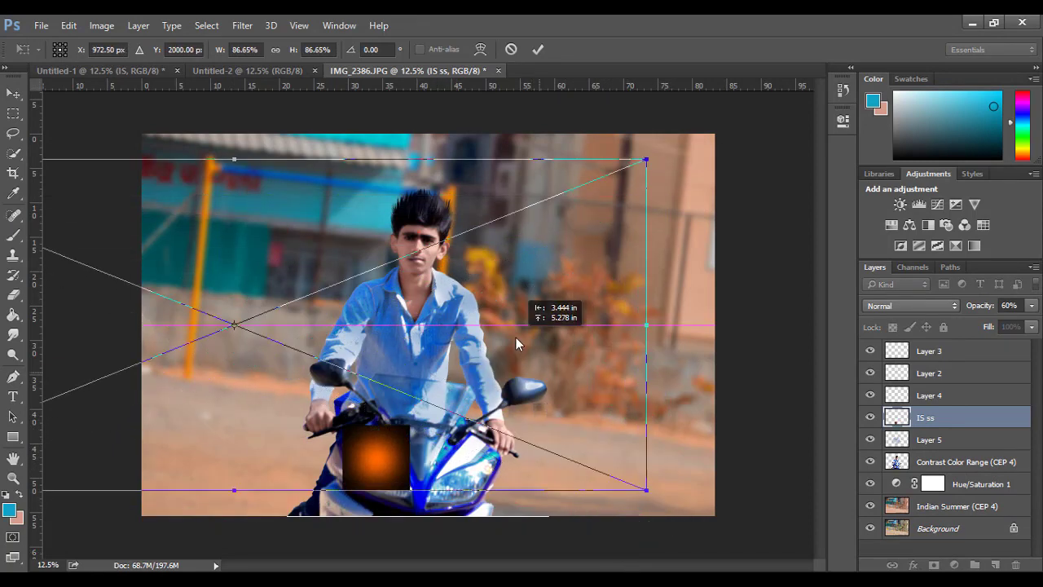
pyautogui.moveTo(516, 337); pyautogui.dragTo(513, 349)
pyautogui.click(544, 53)
# Set the IS ss layer to Screen, rasterize it, and move it onto the left headlight
pyautogui.press('b')
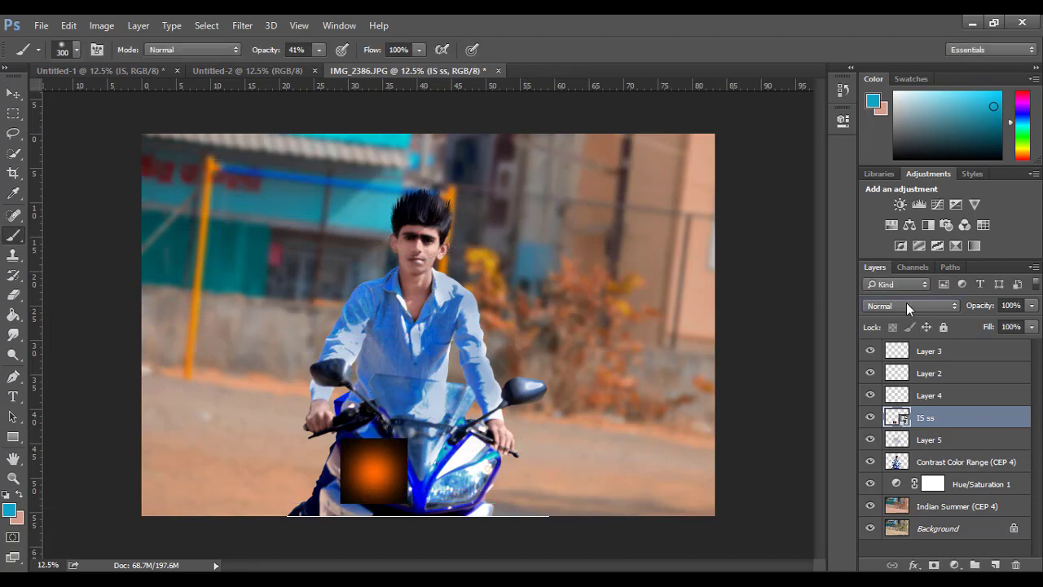
pyautogui.click(906, 306)
pyautogui.click(896, 111)
pyautogui.rightClick(910, 431)
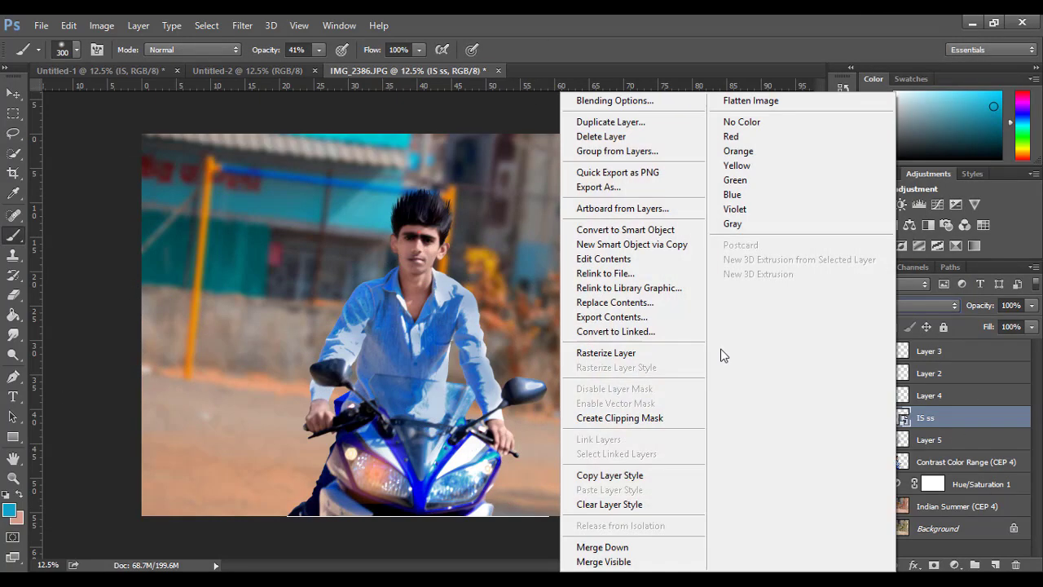
pyautogui.click(652, 354)
pyautogui.hotkey('ctrl', 't')
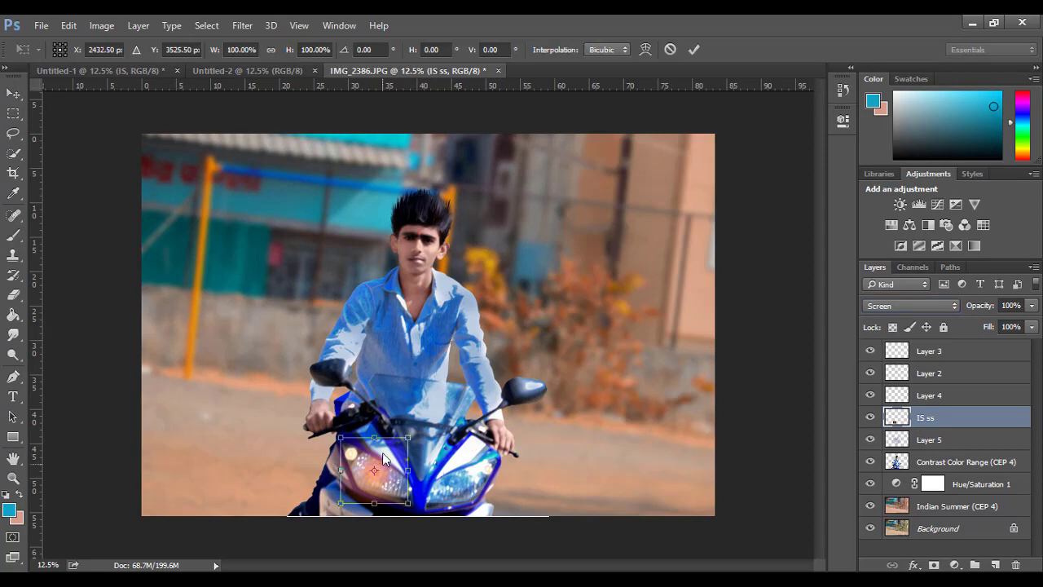
pyautogui.moveTo(407, 403); pyautogui.dragTo(410, 479)
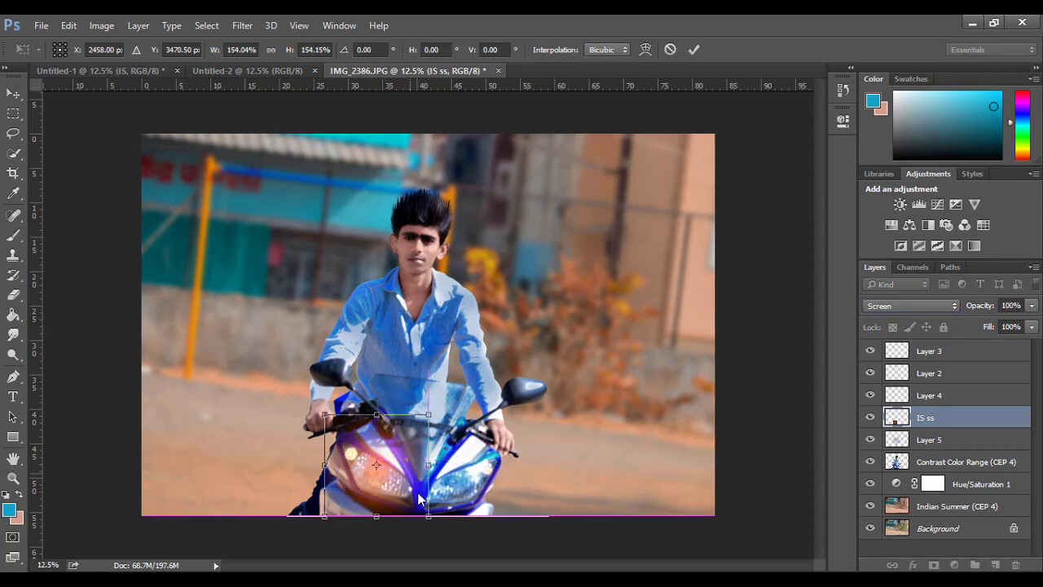
pyautogui.press('Return')
# Select Layer 5 and start placing another embedded file
pyautogui.press('b')
pyautogui.click(929, 439)
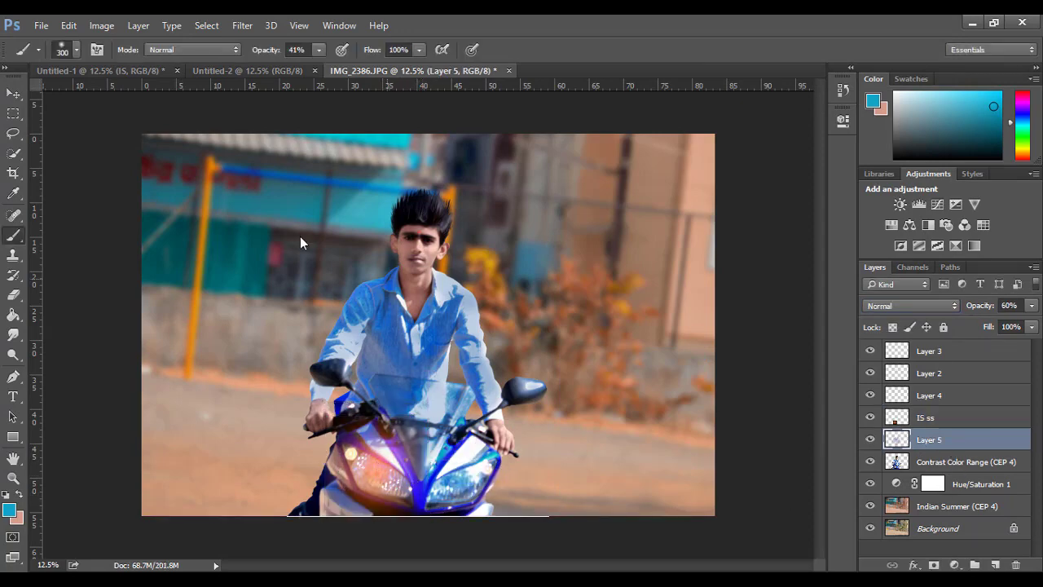
pyautogui.click(40, 25)
pyautogui.click(122, 308)
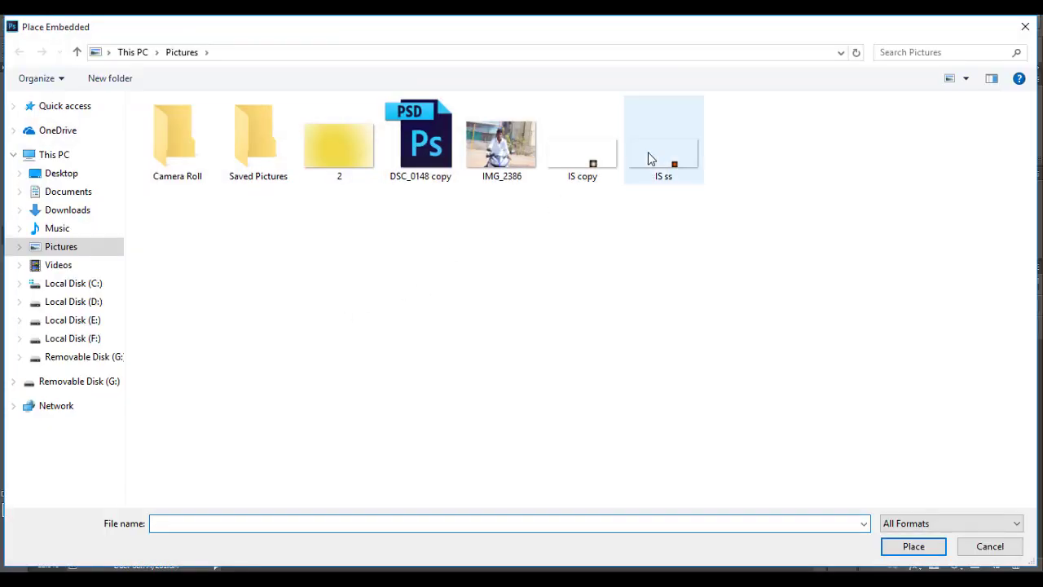
# Place the IS copy glow image, rasterize it, and move it onto the left headlight
pyautogui.click(583, 139)
pyautogui.click(913, 546)
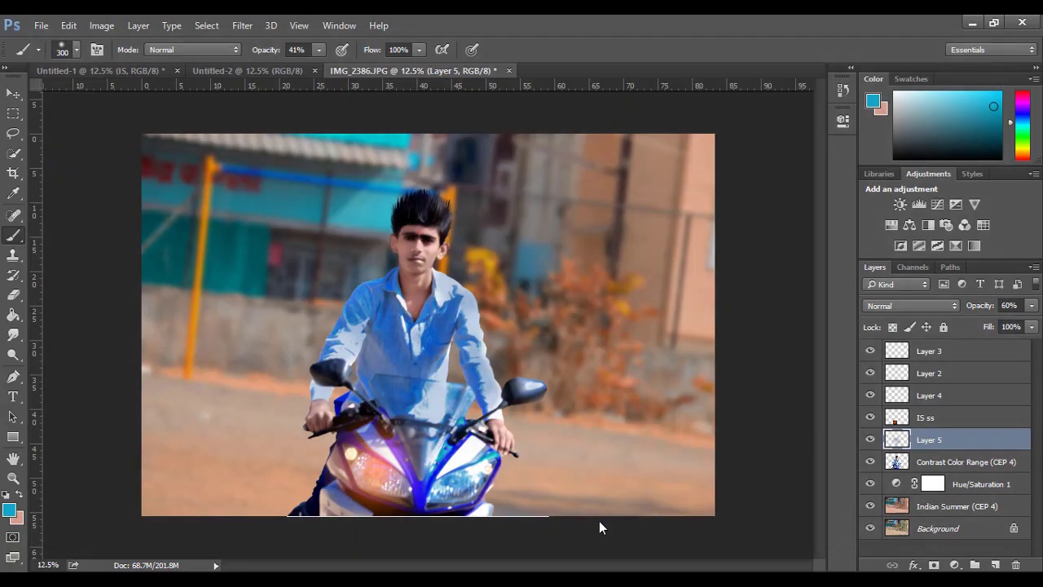
pyautogui.click(539, 50)
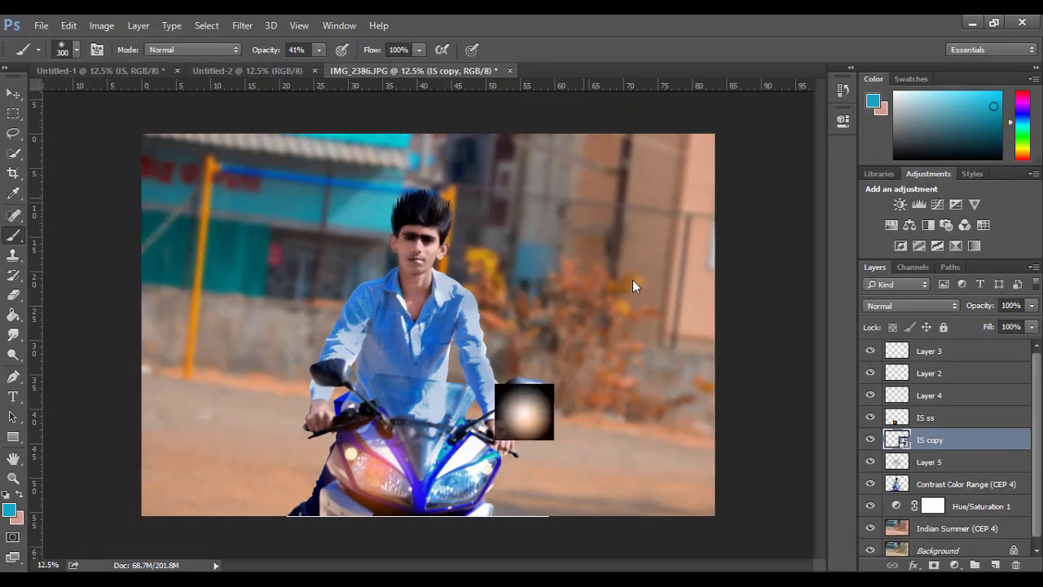
pyautogui.rightClick(935, 443)
pyautogui.click(672, 346)
pyautogui.hotkey('ctrl', 't')
pyautogui.moveTo(535, 412)
pyautogui.mouseDown()
pyautogui.moveTo(389, 482)
pyautogui.moveTo(392, 473)
pyautogui.mouseUp()
pyautogui.click(693, 49)
# Set IS copy to Screen blending and enlarge it over the headlight
pyautogui.press('b')
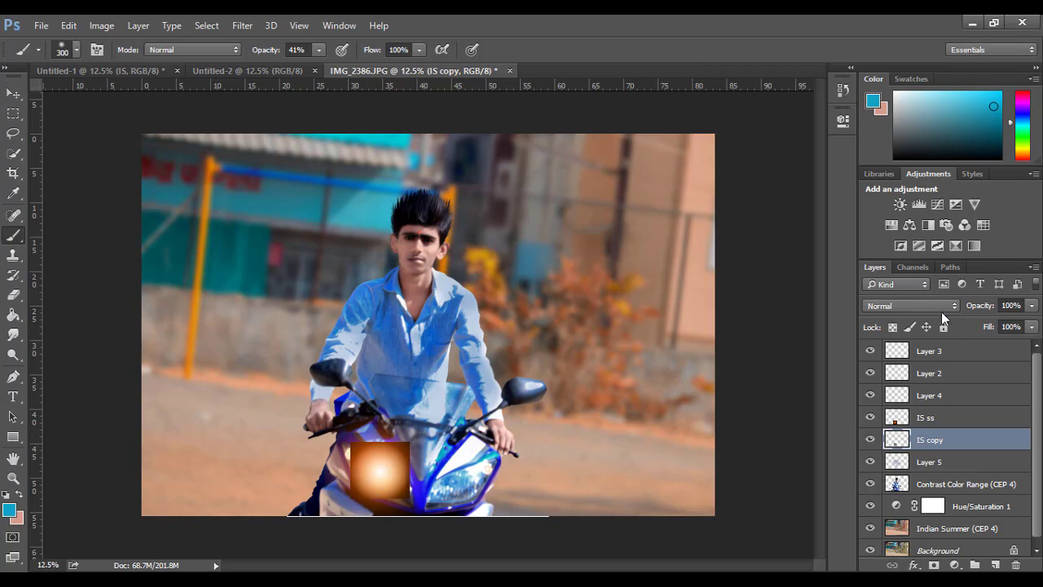
pyautogui.click(911, 305)
pyautogui.click(881, 127)
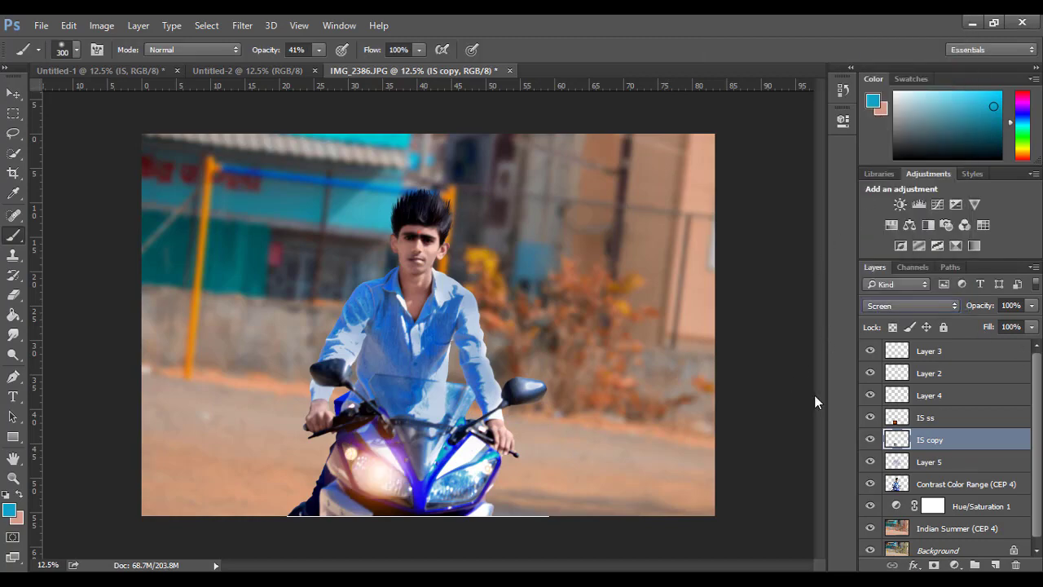
pyautogui.hotkey('ctrl', 't')
pyautogui.moveTo(408, 504); pyautogui.dragTo(415, 489)
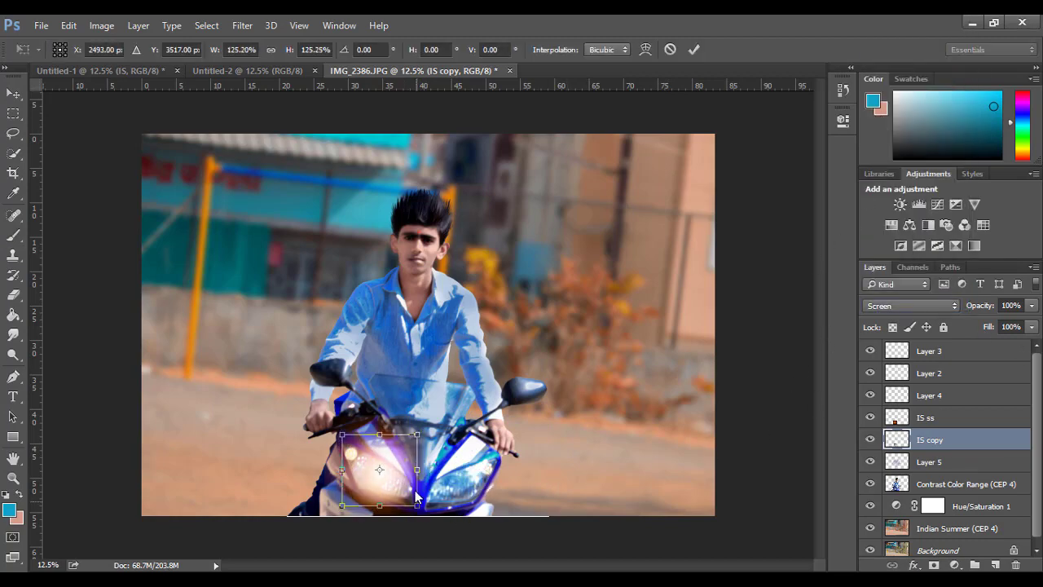
pyautogui.press('Return')
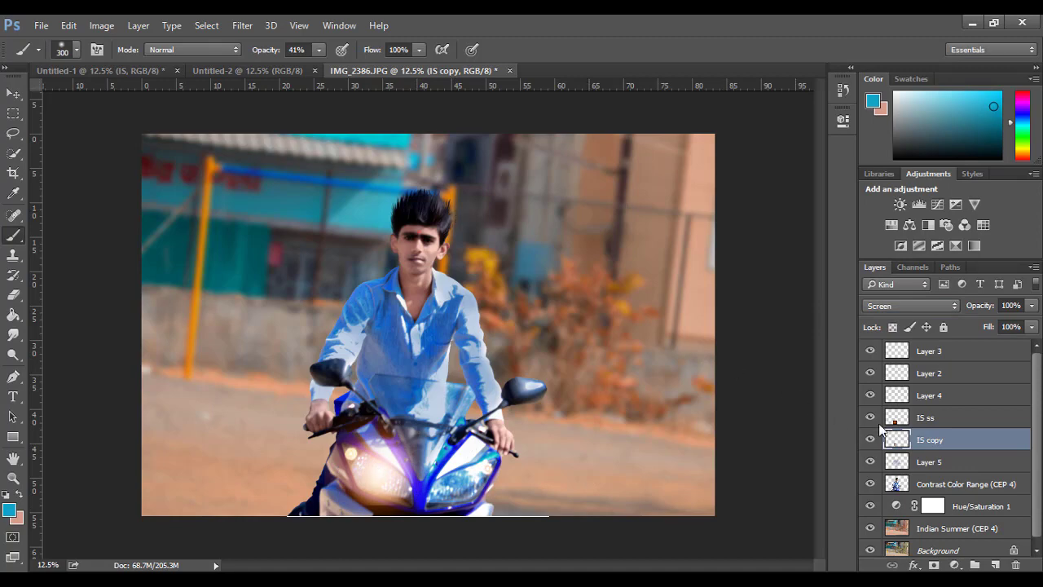
pyautogui.keyDown('ctrl'); pyautogui.click(935, 419); pyautogui.keyUp('ctrl')
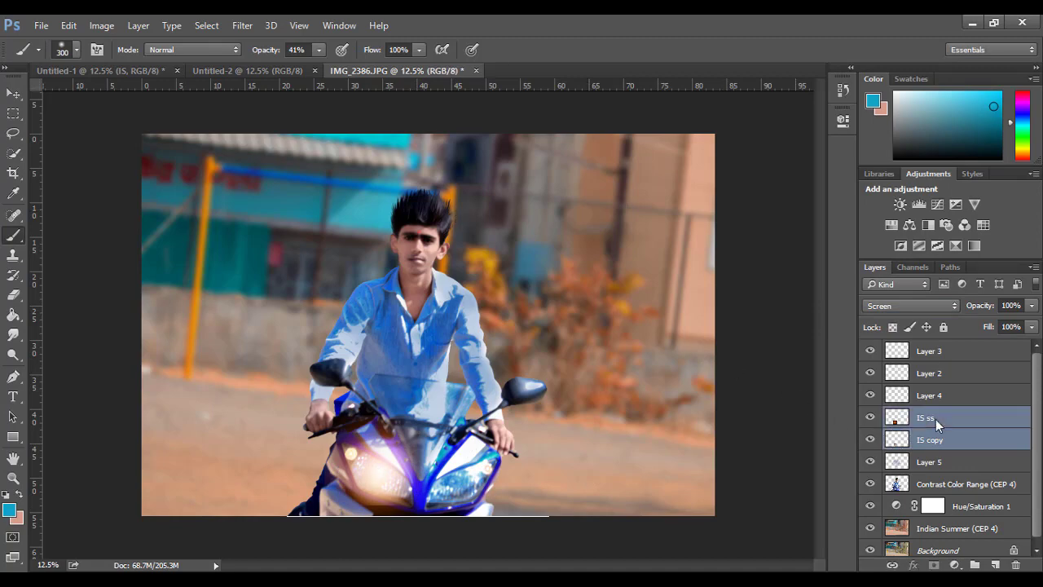
# Duplicate the IS ss and IS copy glow layers and move the copies onto the right headlight
pyautogui.click(68, 25)
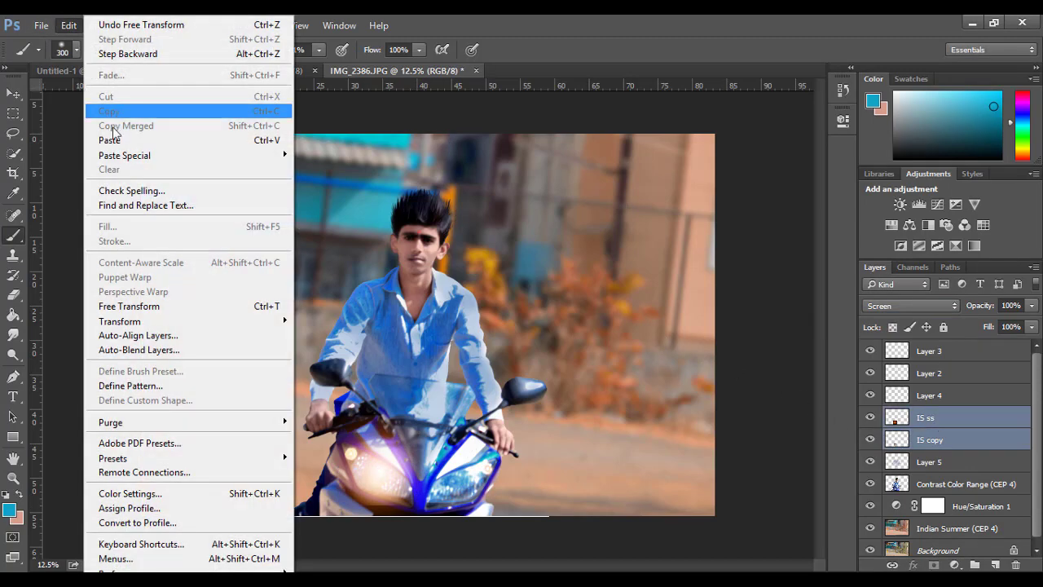
pyautogui.click(352, 289)
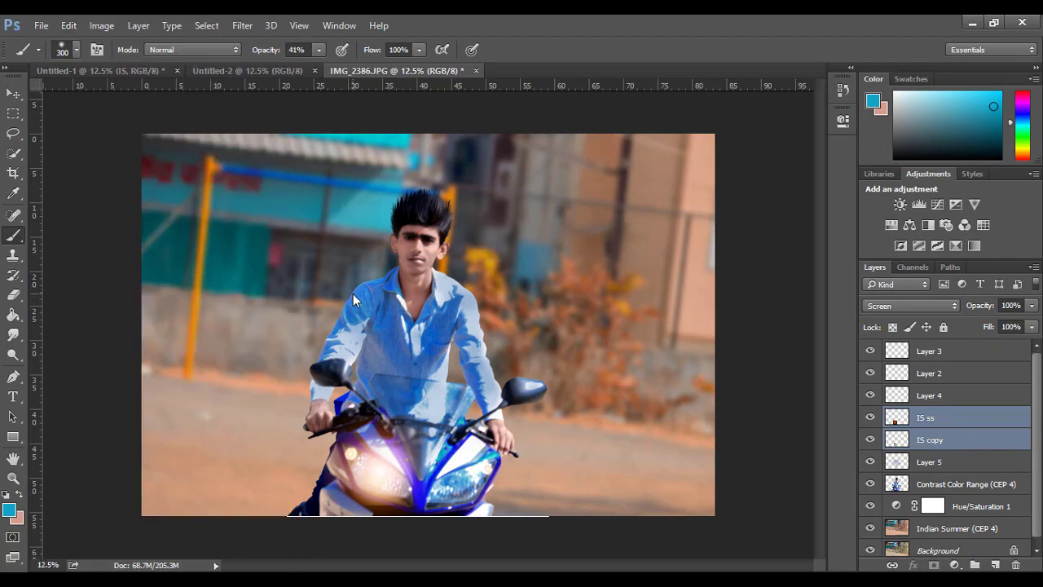
pyautogui.hotkey('ctrl', 'j')
pyautogui.hotkey('ctrl', 't')
pyautogui.moveTo(424, 446); pyautogui.dragTo(500, 463)
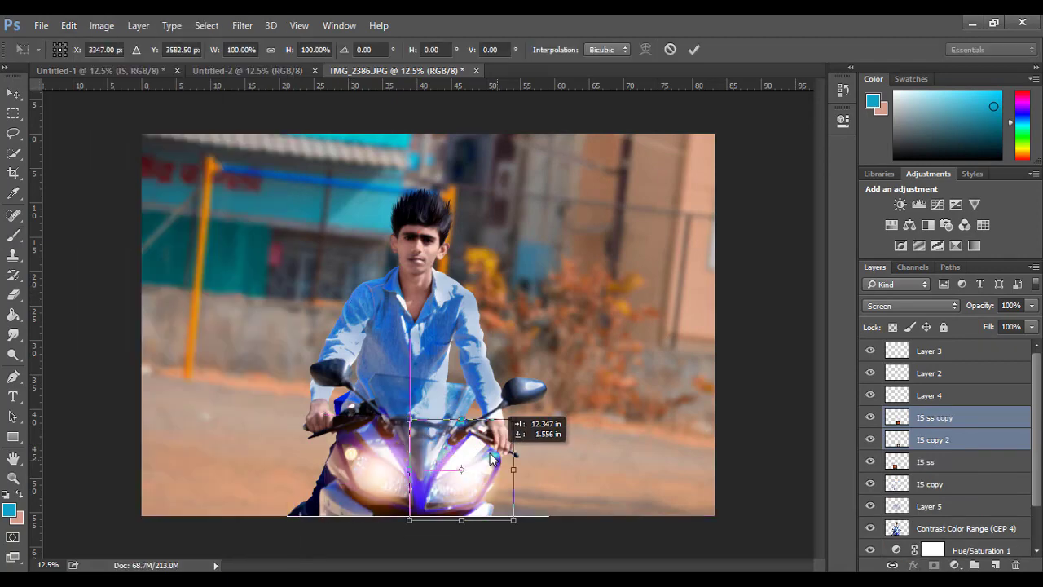
pyautogui.click(693, 50)
pyautogui.press('b')
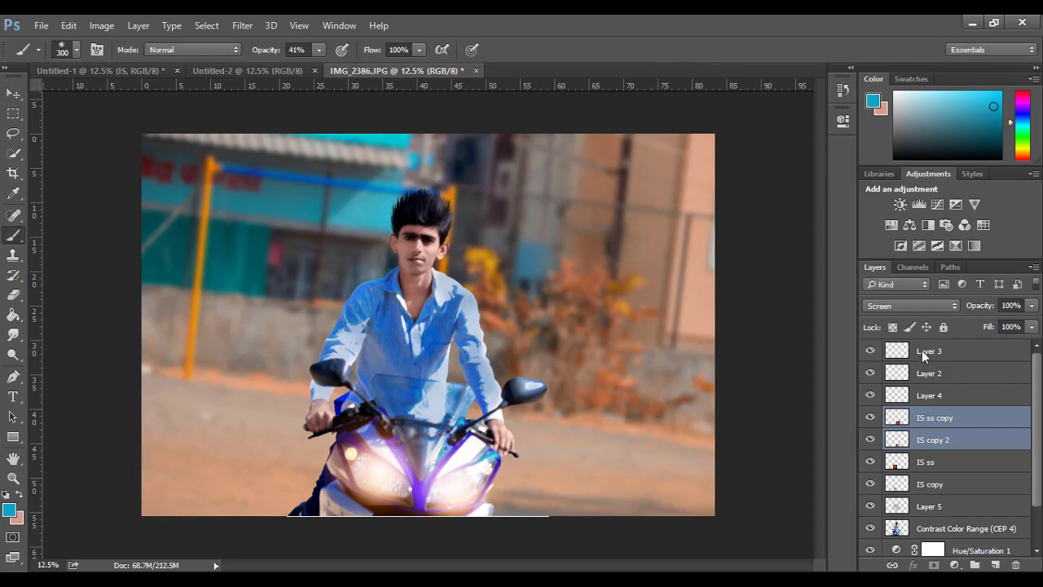
pyautogui.click(921, 351)
pyautogui.hotkey('ctrl', '-')
pyautogui.hotkey('ctrl', '+')
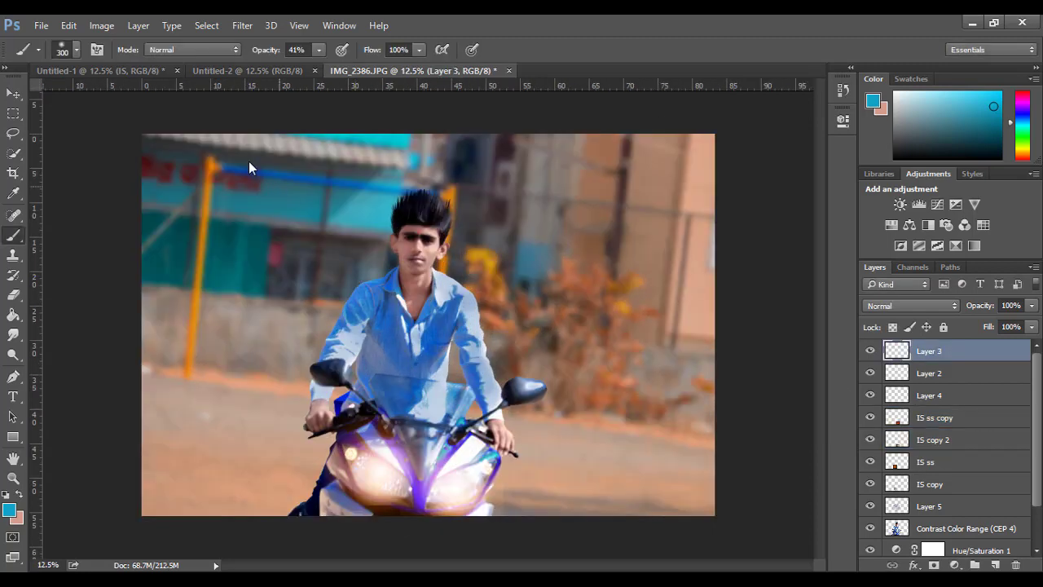
# Drag the MODEL IS text layer from Untitled-1 into IMG_2386.JPG, placing it at the lower right
pyautogui.click(237, 72)
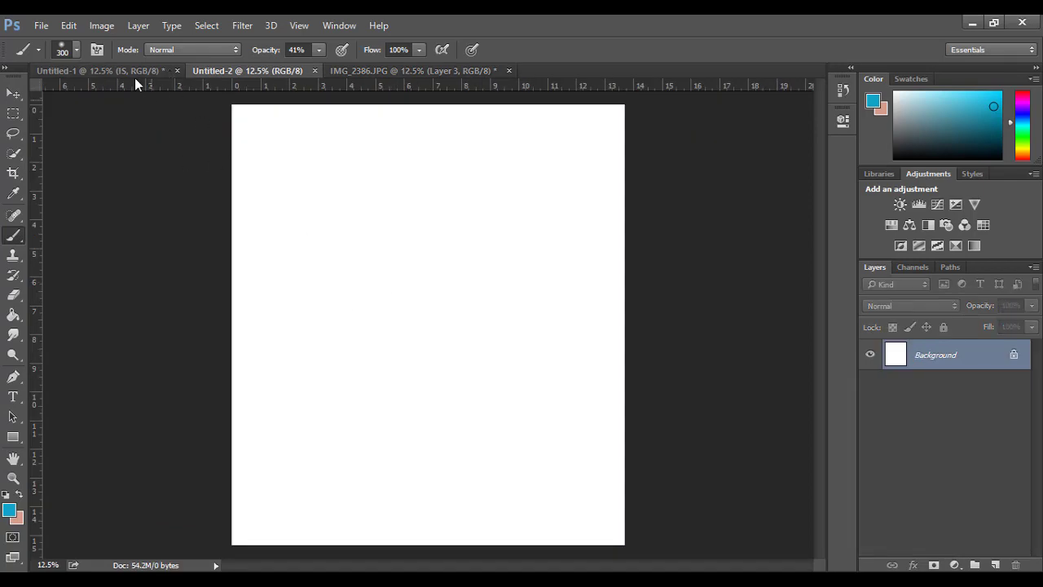
pyautogui.click(98, 71)
pyautogui.press('v')
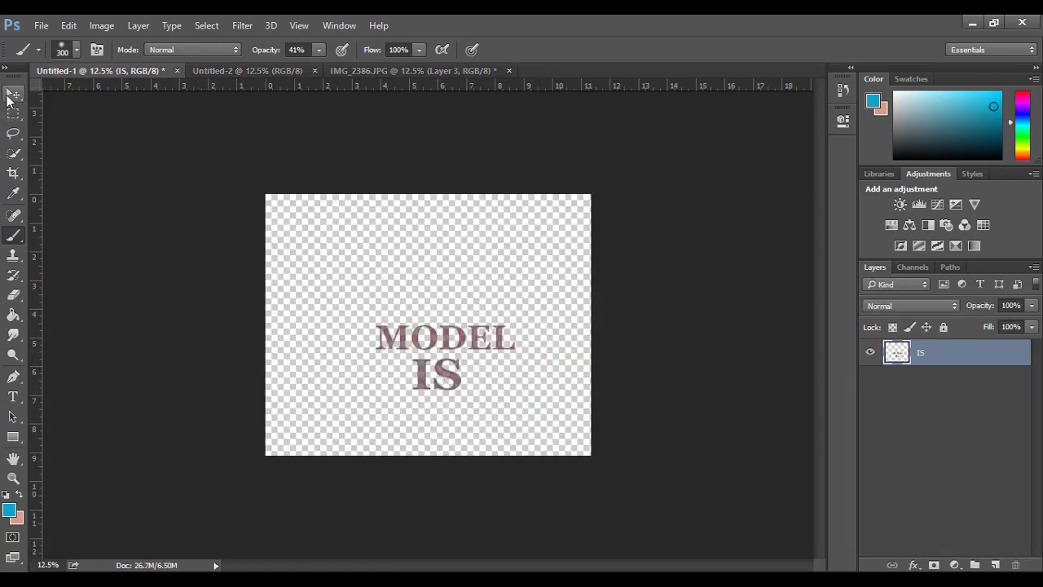
pyautogui.moveTo(423, 358); pyautogui.dragTo(575, 253)
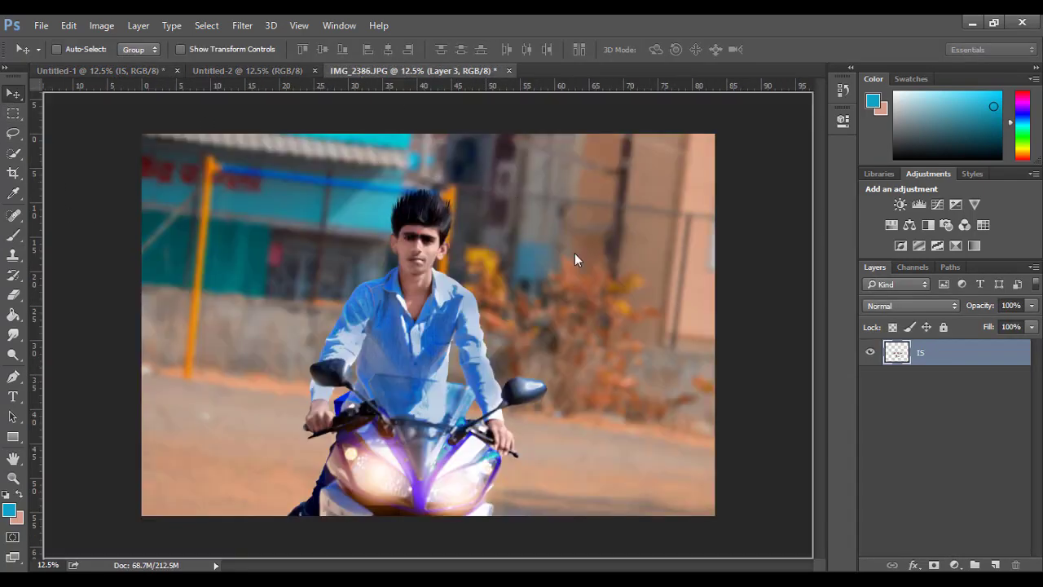
pyautogui.moveTo(602, 344); pyautogui.dragTo(631, 398)
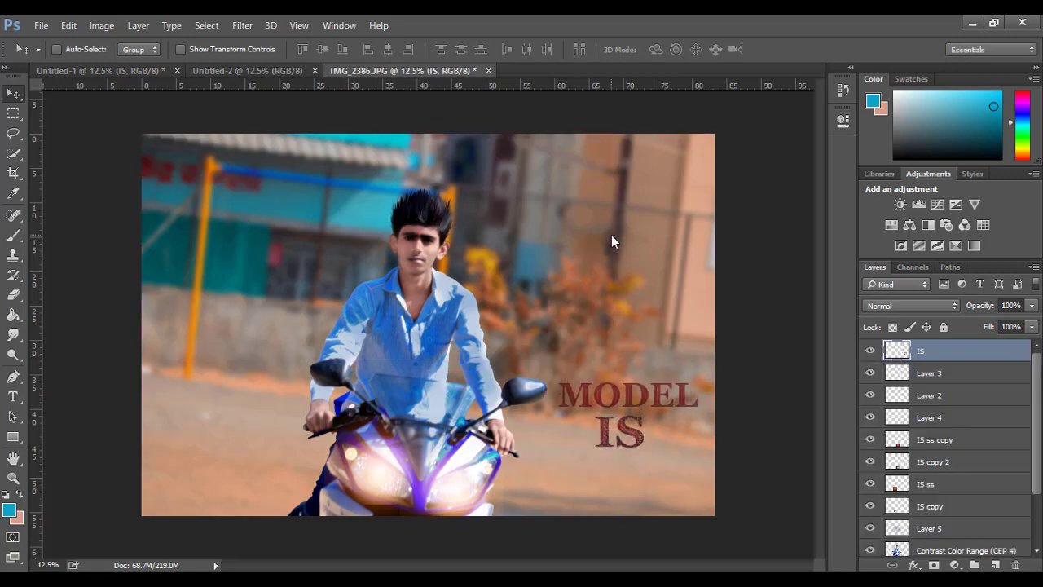
pyautogui.click(40, 25)
# Place DS LOGO (2) from Local Disk (F:), enlarged to about 122%, just above the title
pyautogui.click(113, 308)
pyautogui.click(78, 337)
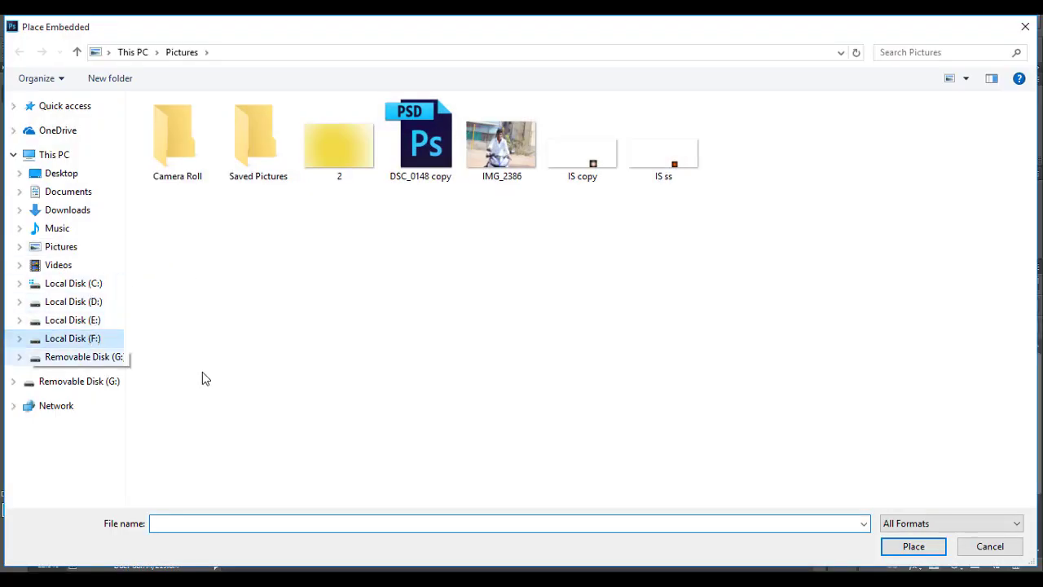
pyautogui.click(196, 249)
pyautogui.press('Return')
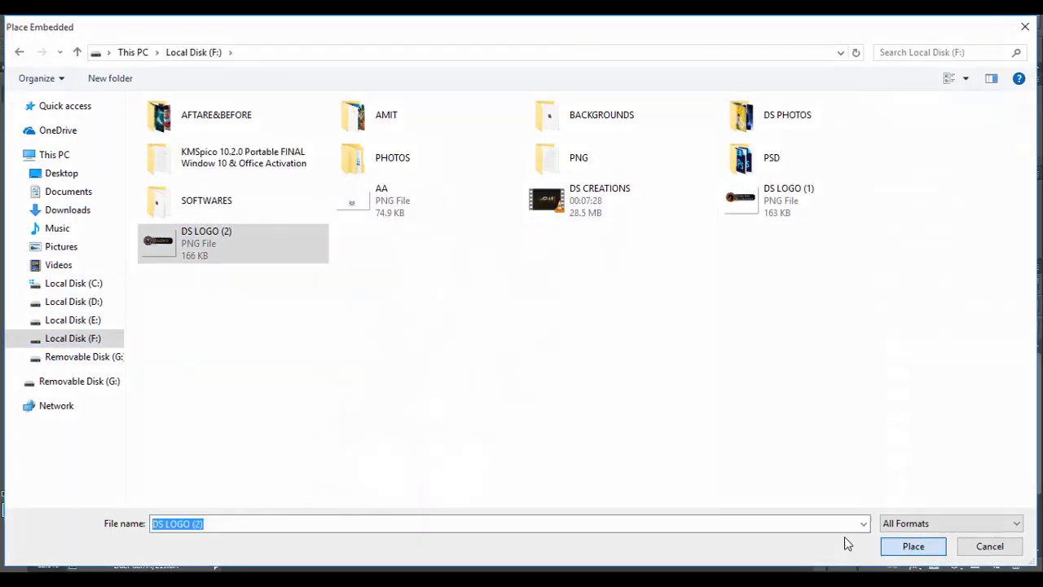
pyautogui.moveTo(468, 342)
pyautogui.mouseDown()
pyautogui.moveTo(634, 368)
pyautogui.moveTo(664, 415)
pyautogui.mouseUp()
pyautogui.moveTo(636, 367); pyautogui.dragTo(649, 367)
pyautogui.click(538, 48)
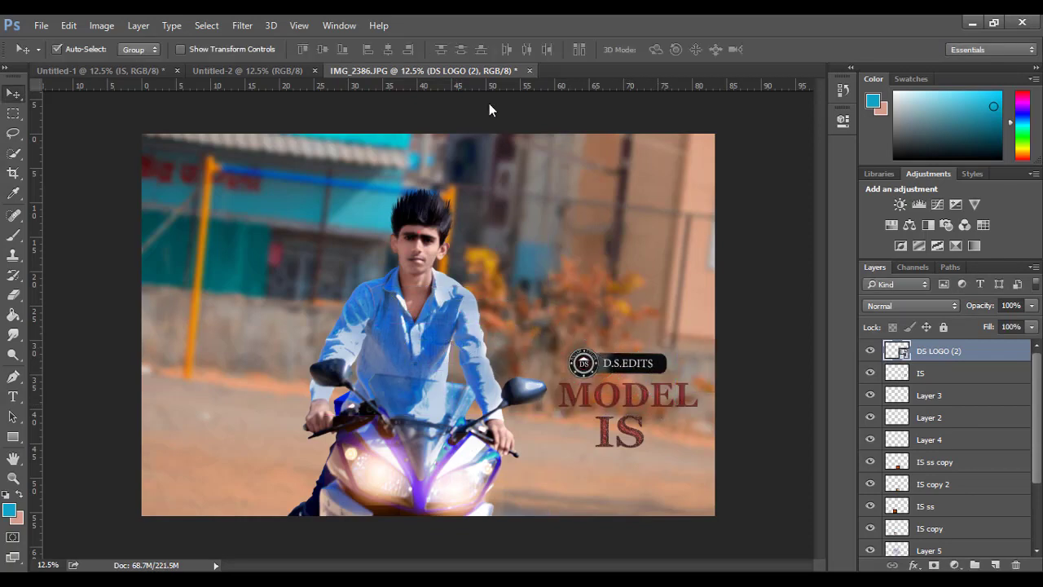